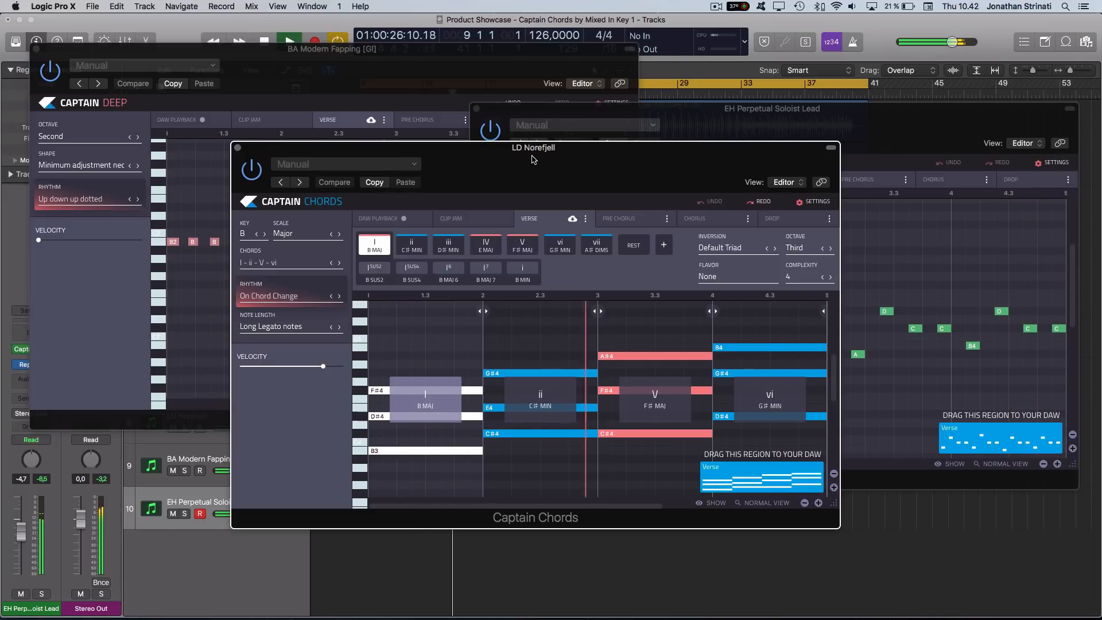
Bring the Captain Deep, Captain Melody and Captain Chords plugin windows to the front in turn to view their patterns.
click(348, 79)
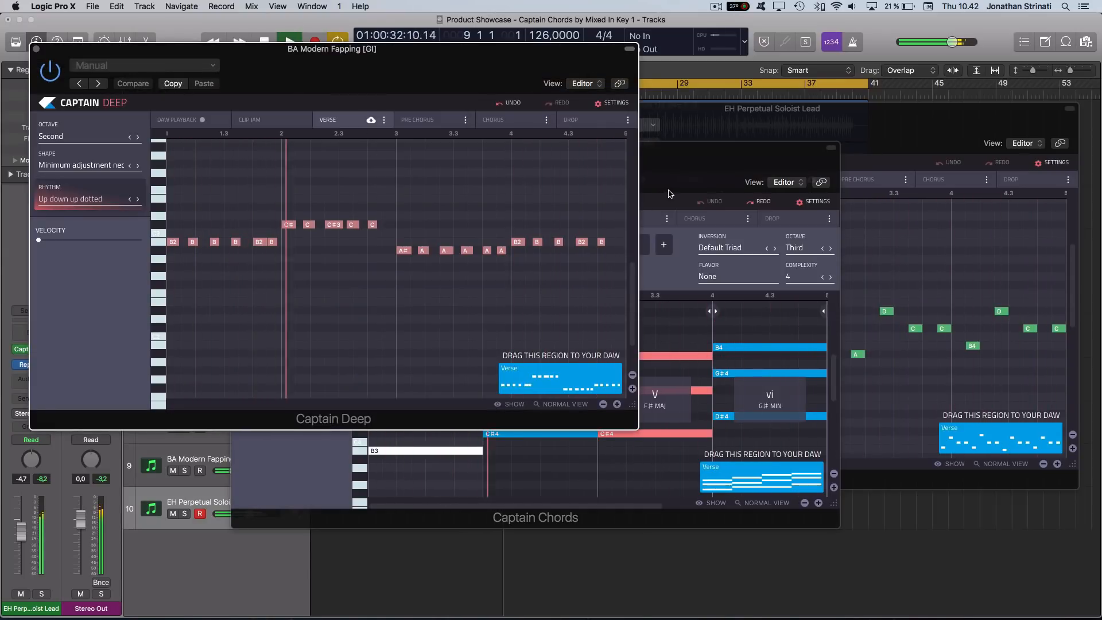
click(869, 135)
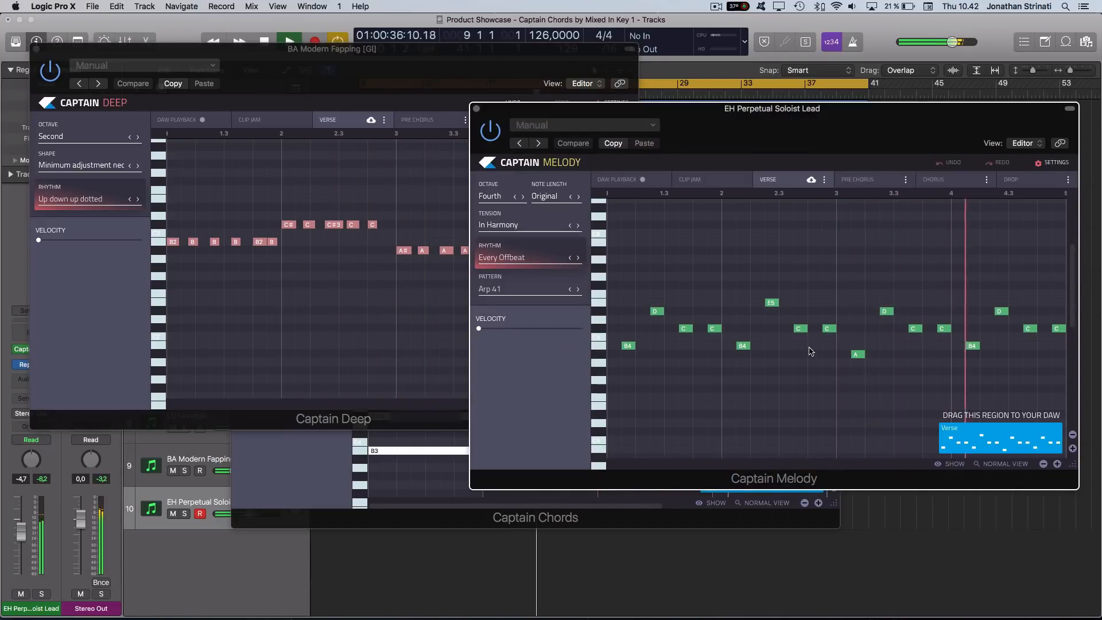
click(287, 464)
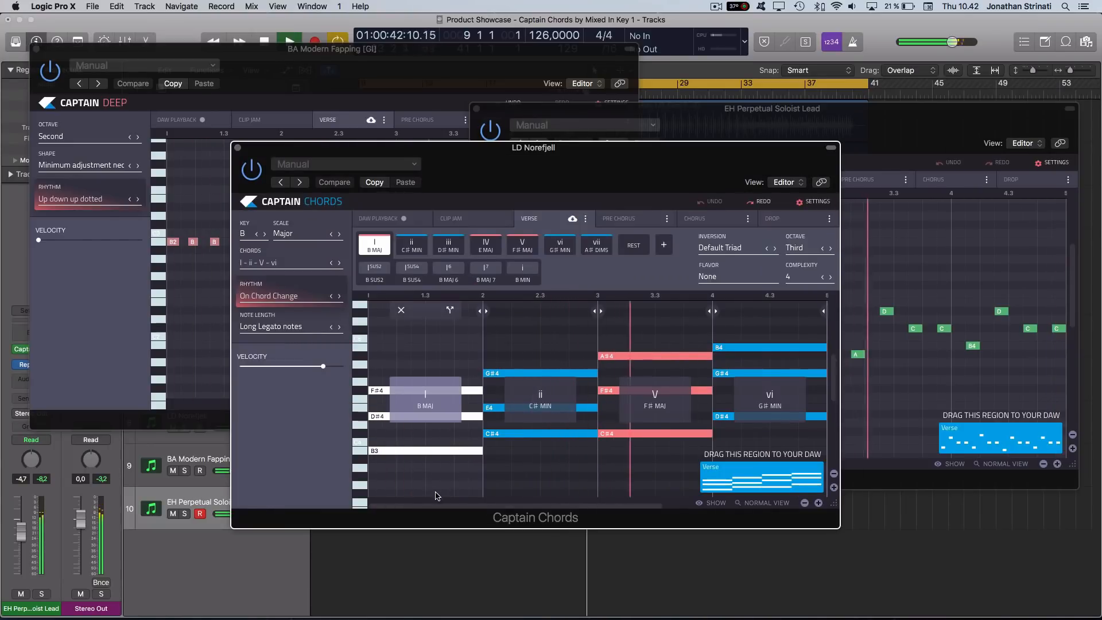
scroll(432, 495, down, 1)
scroll(433, 495, down, 1)
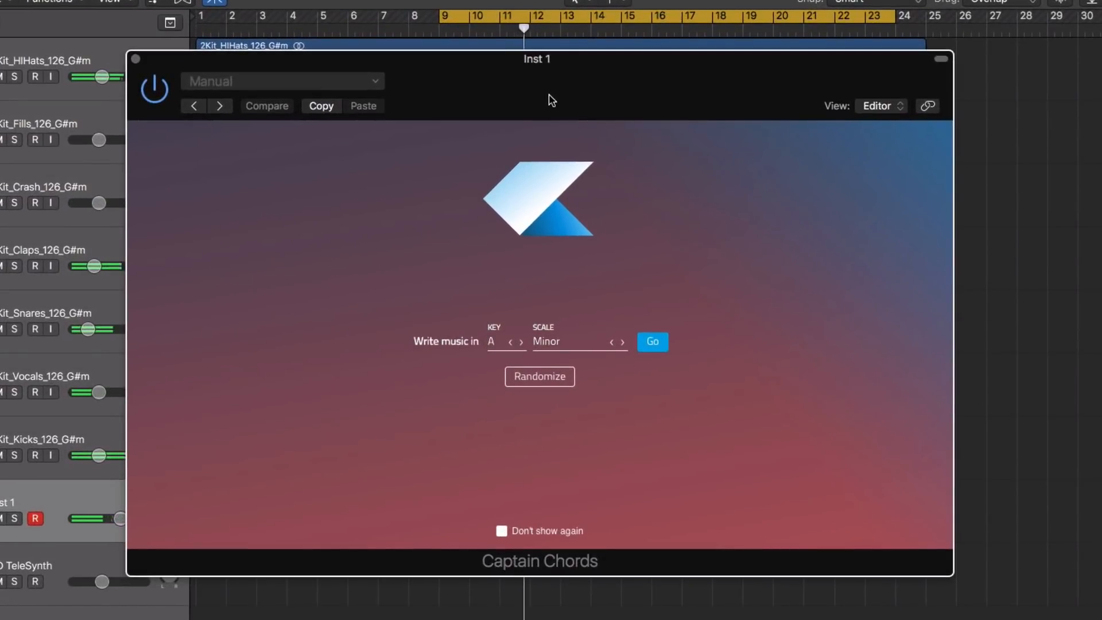
Set the song key to F with the Minor scale and open the Captain Chords editor.
click(521, 343)
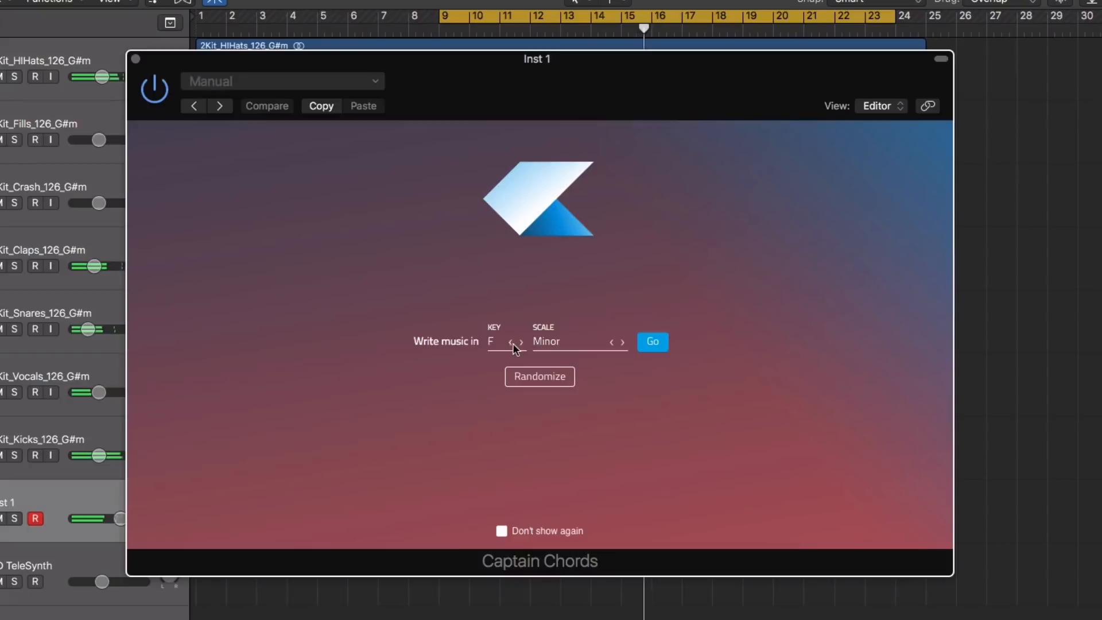
click(652, 342)
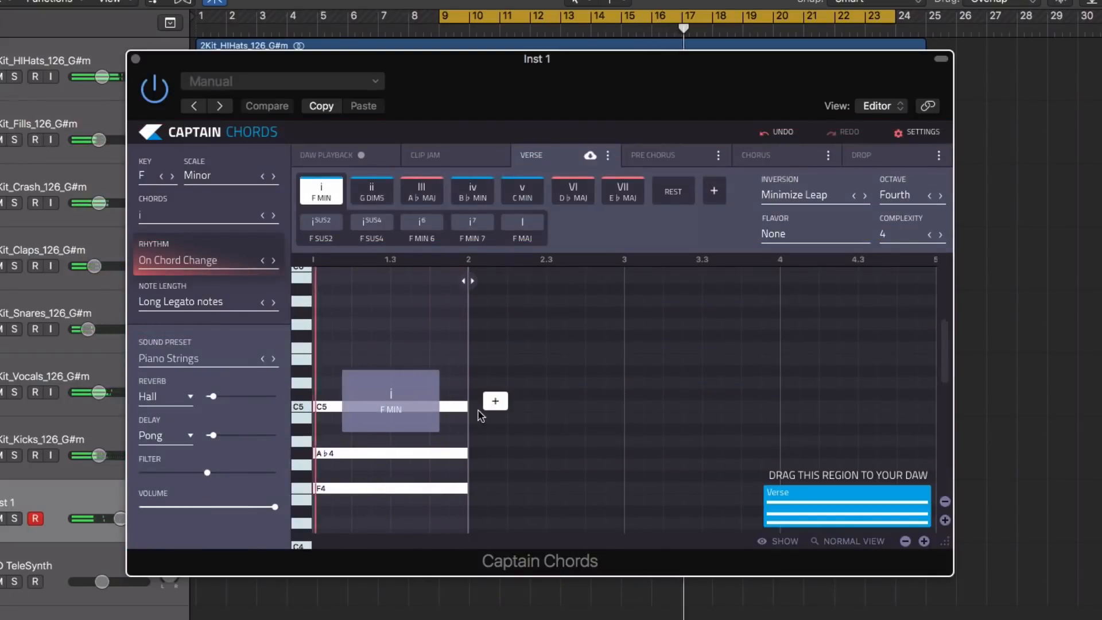
scroll(466, 409, down, 2)
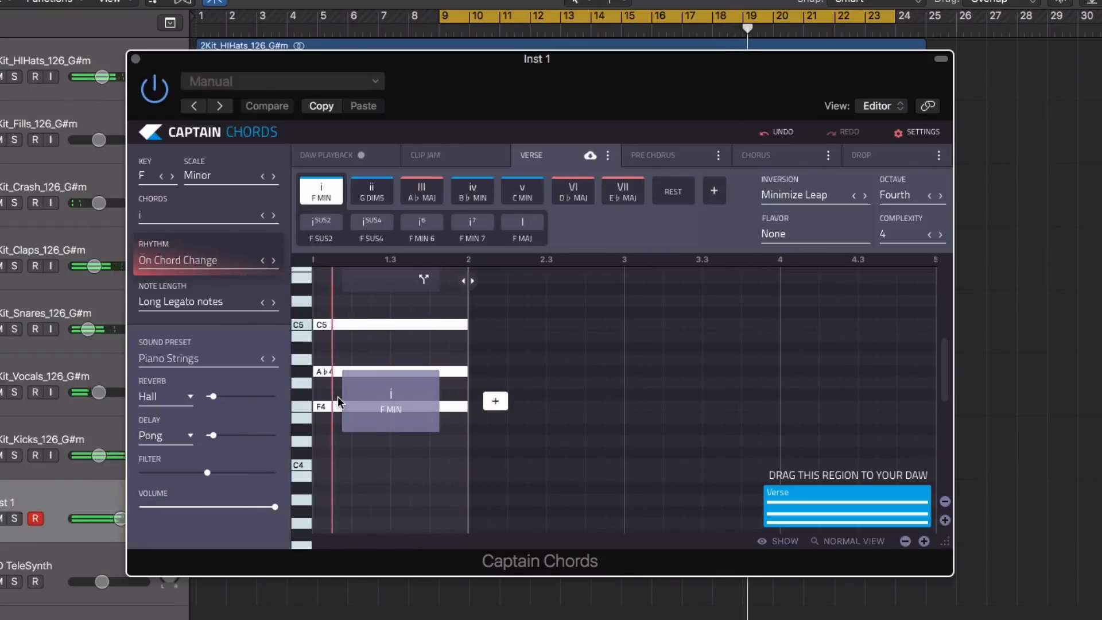
Add III (A♭ major) as the second chord and, after trying i6, iv (B♭ minor) as the third chord of the Verse.
click(495, 401)
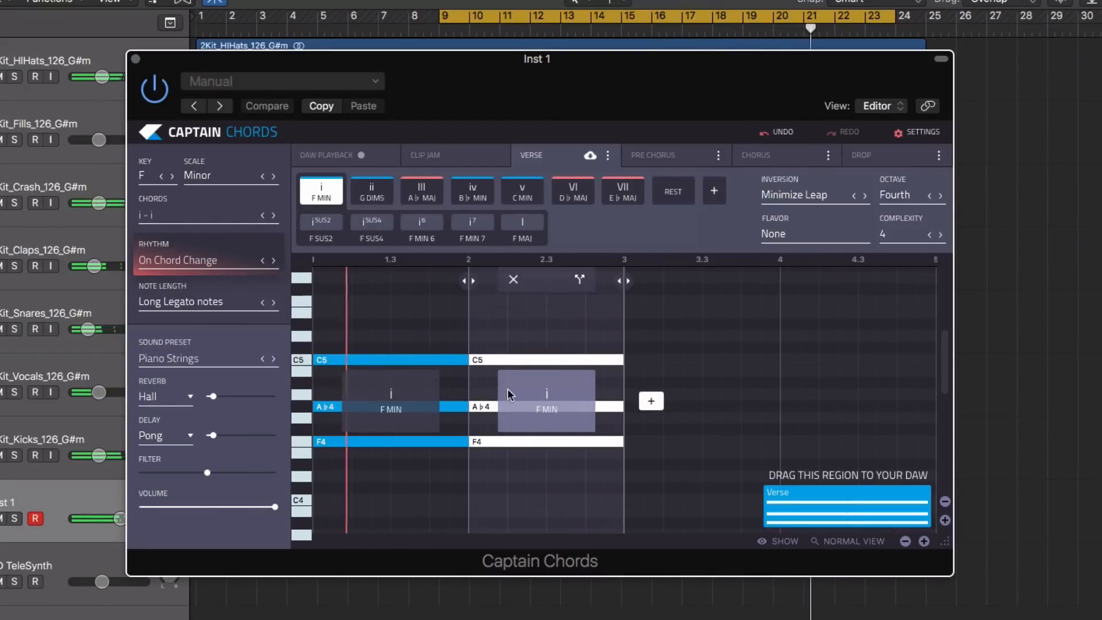
click(420, 189)
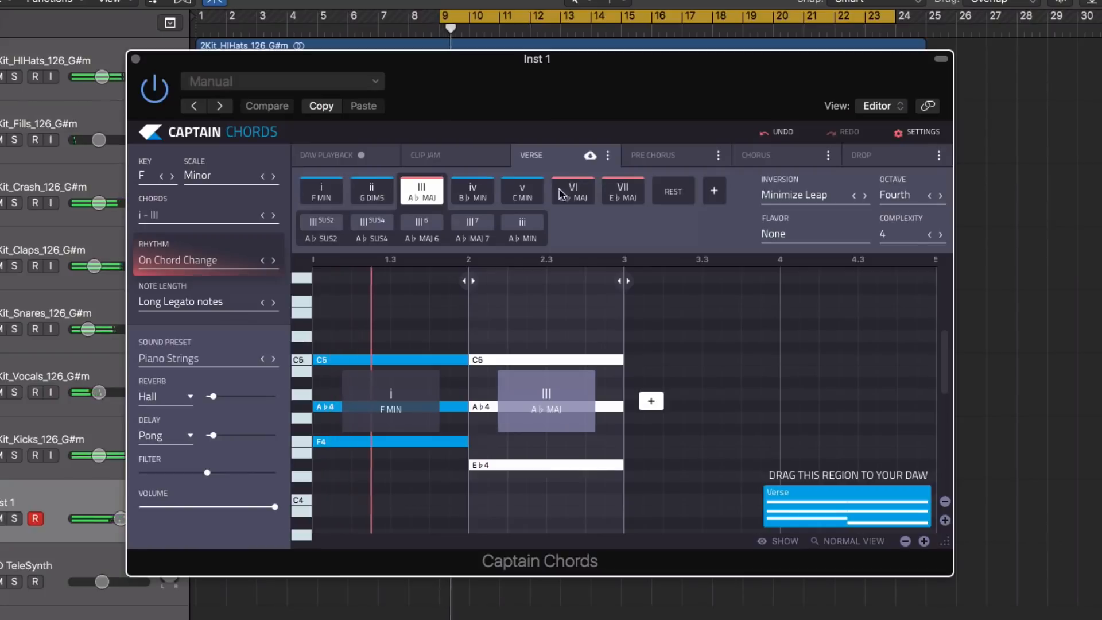
click(652, 402)
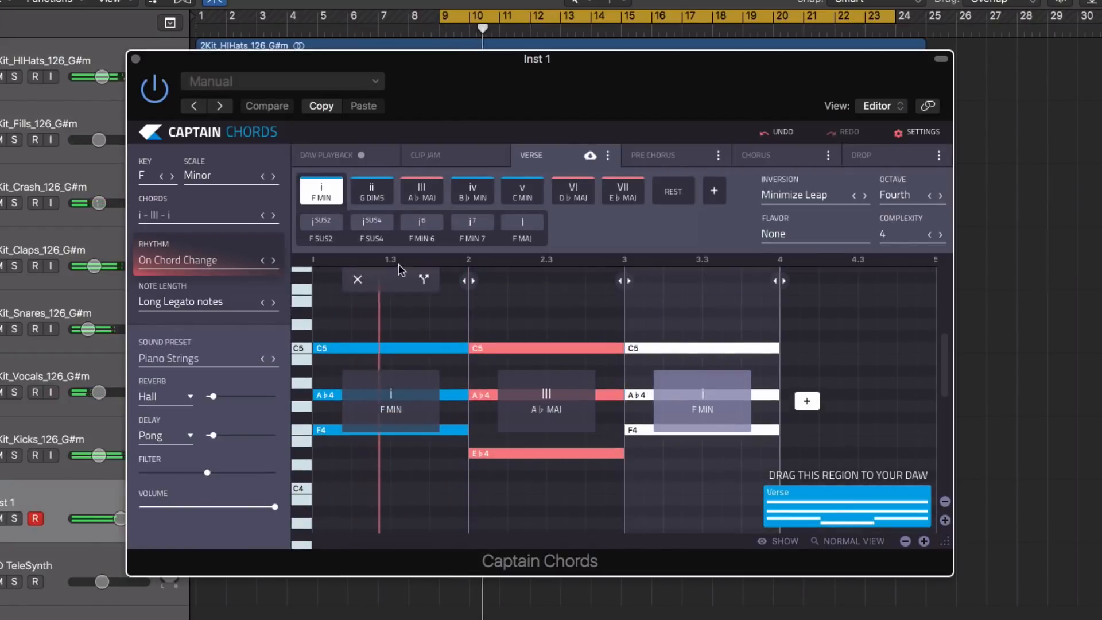
click(422, 223)
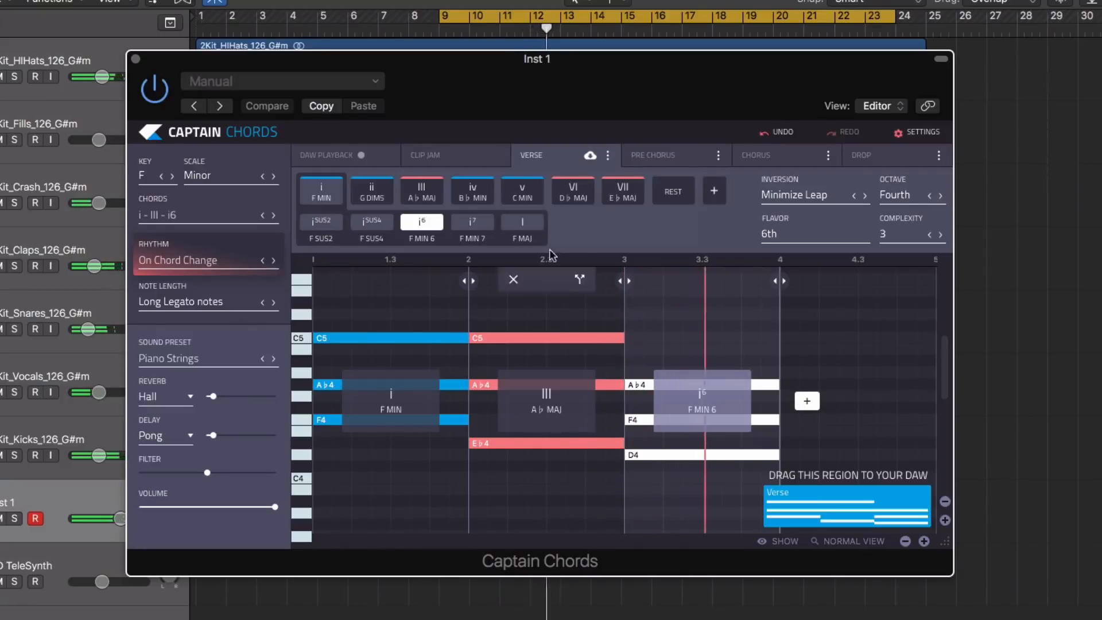
click(478, 190)
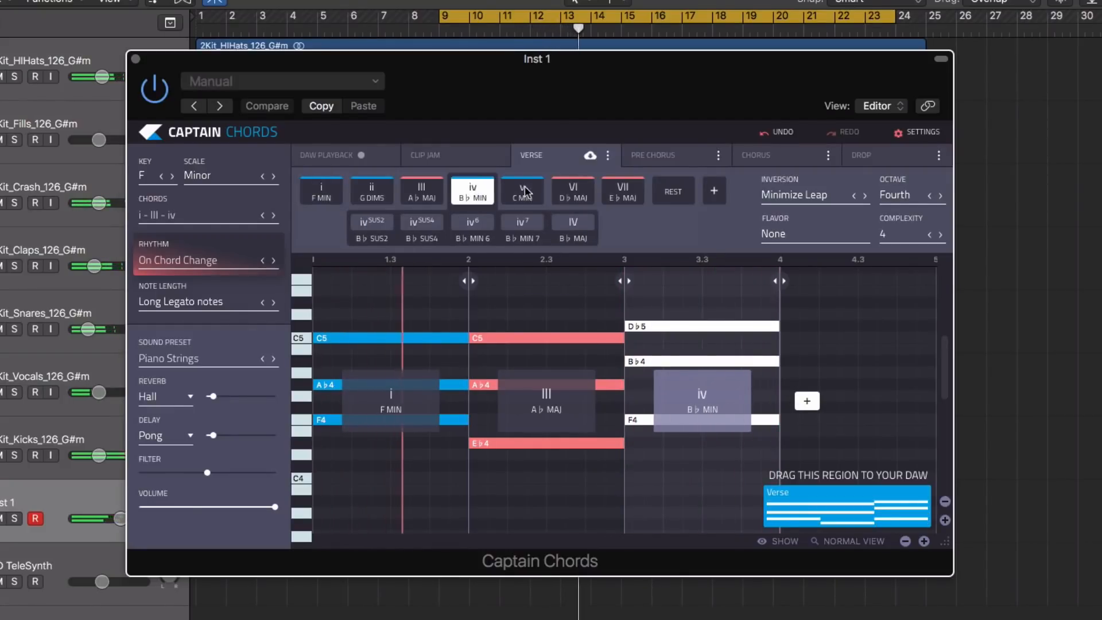
Add a fourth chord to the Verse and set it to VIIsus2 (E♭ sus2).
click(805, 400)
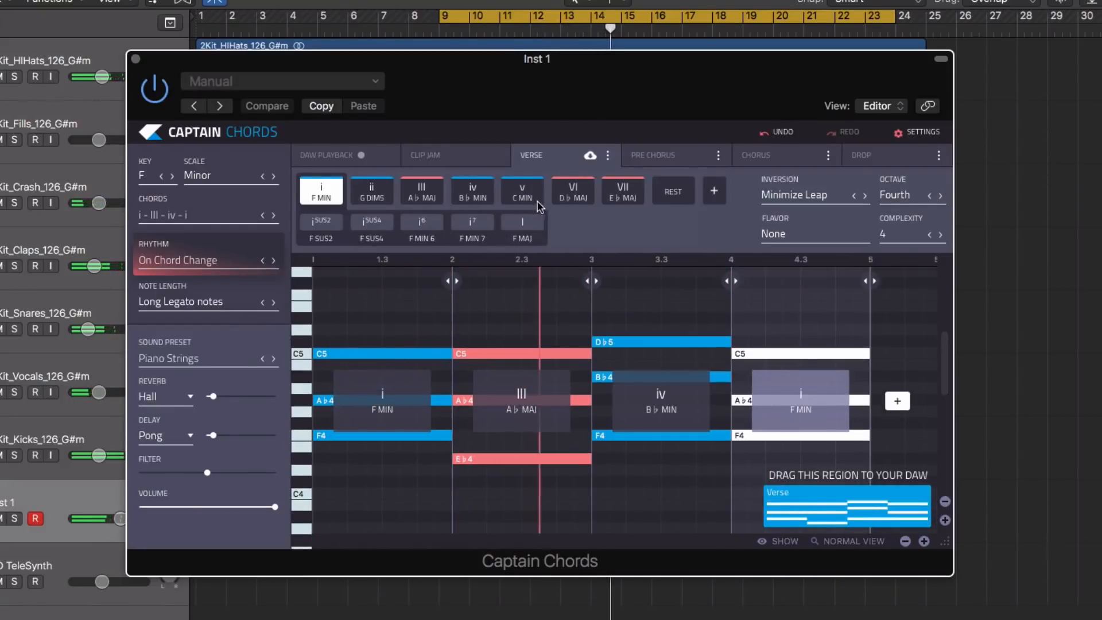
click(618, 186)
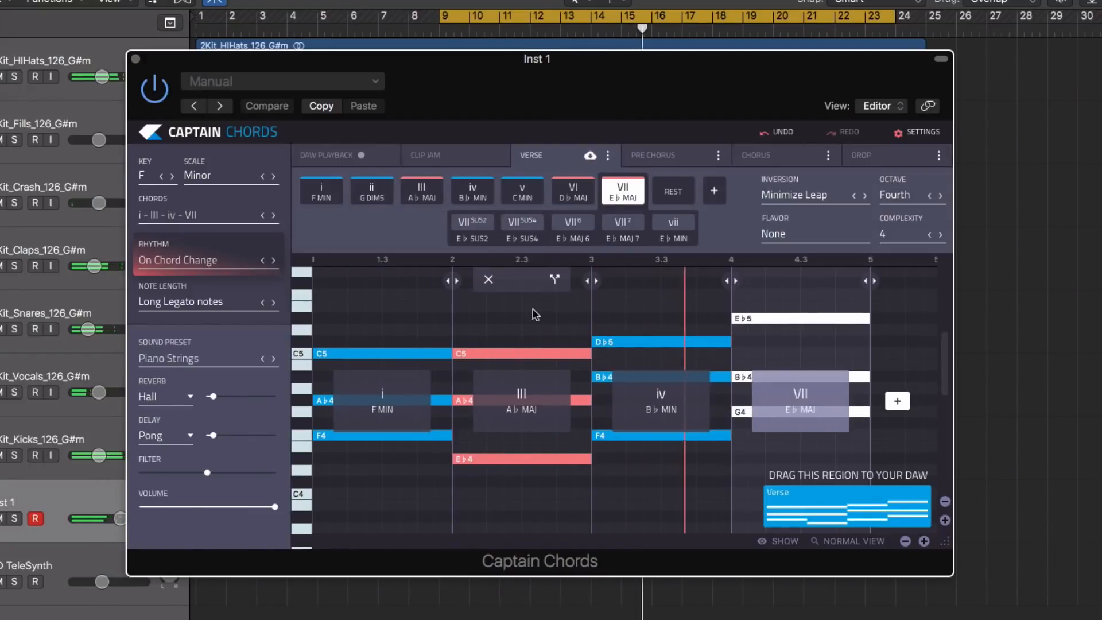
click(467, 225)
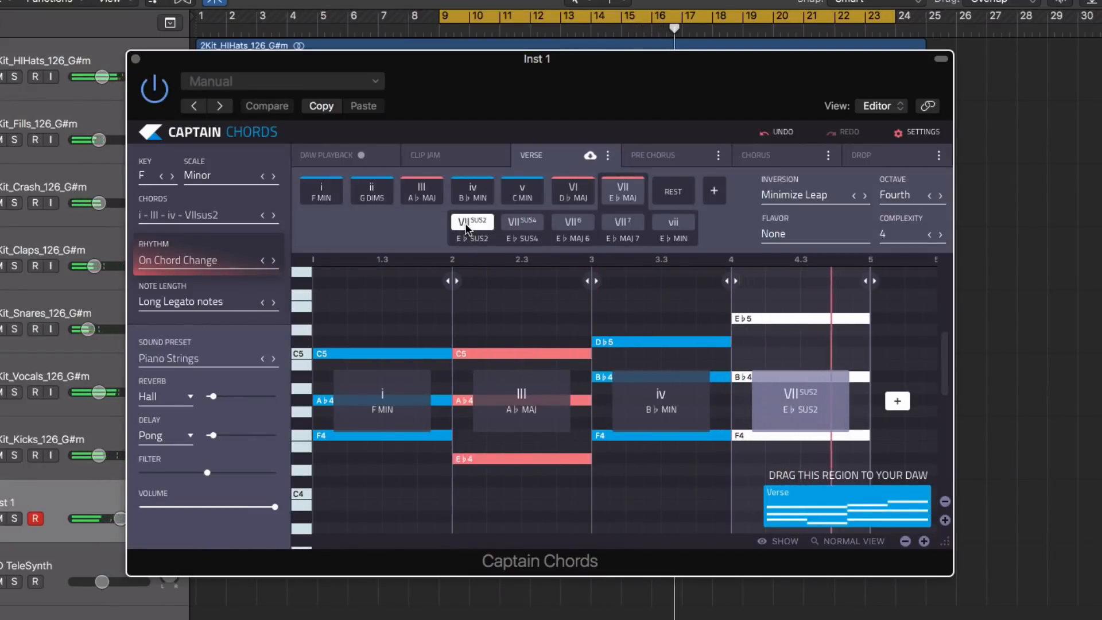
Split the F minor chord in the first bar in two and shorten its second part to about a quarter of the bar.
mouse_move(365, 373)
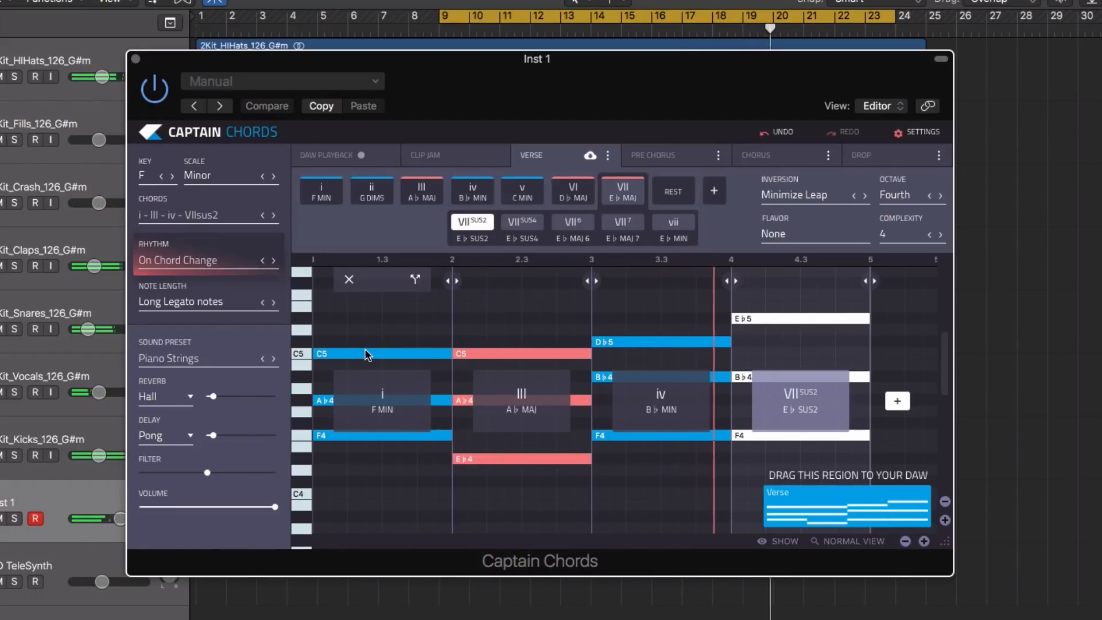
click(365, 355)
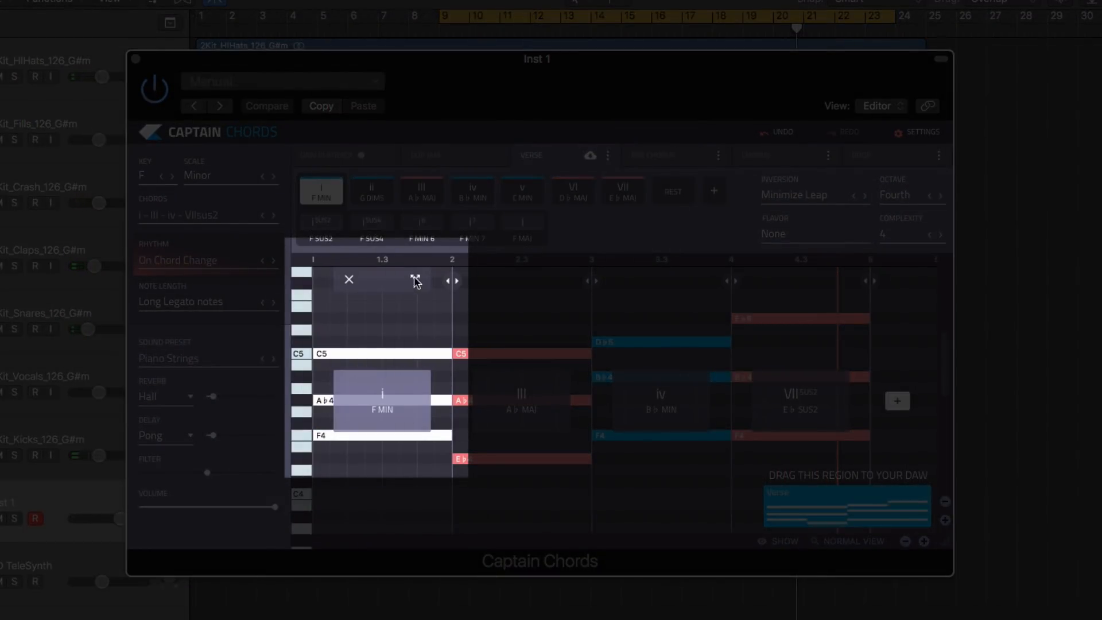
click(414, 278)
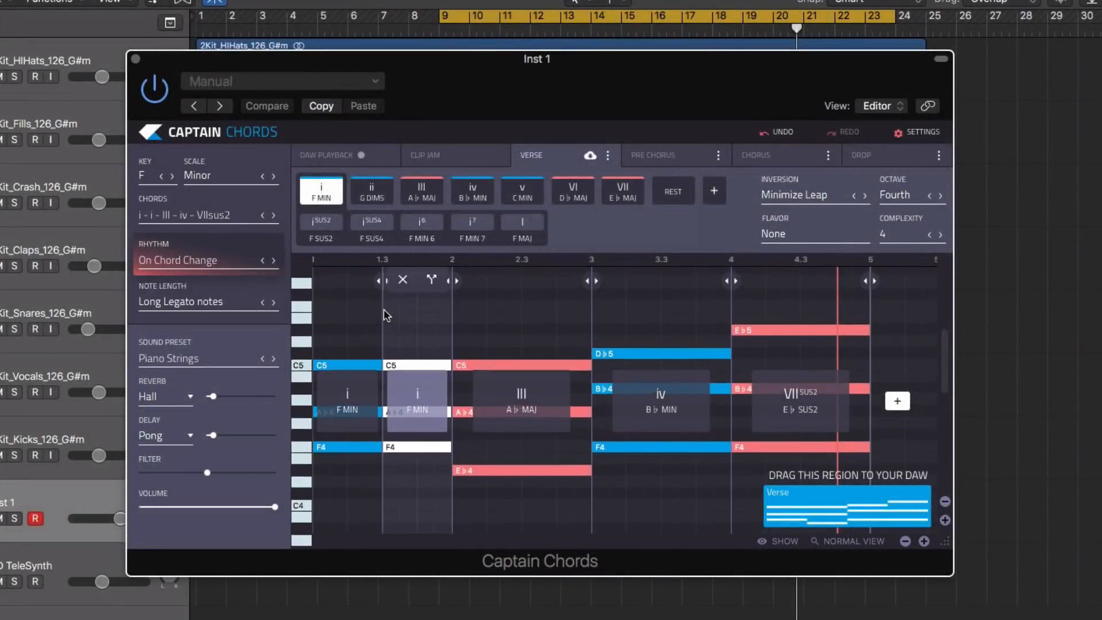
drag(378, 315, 414, 311)
key(space)
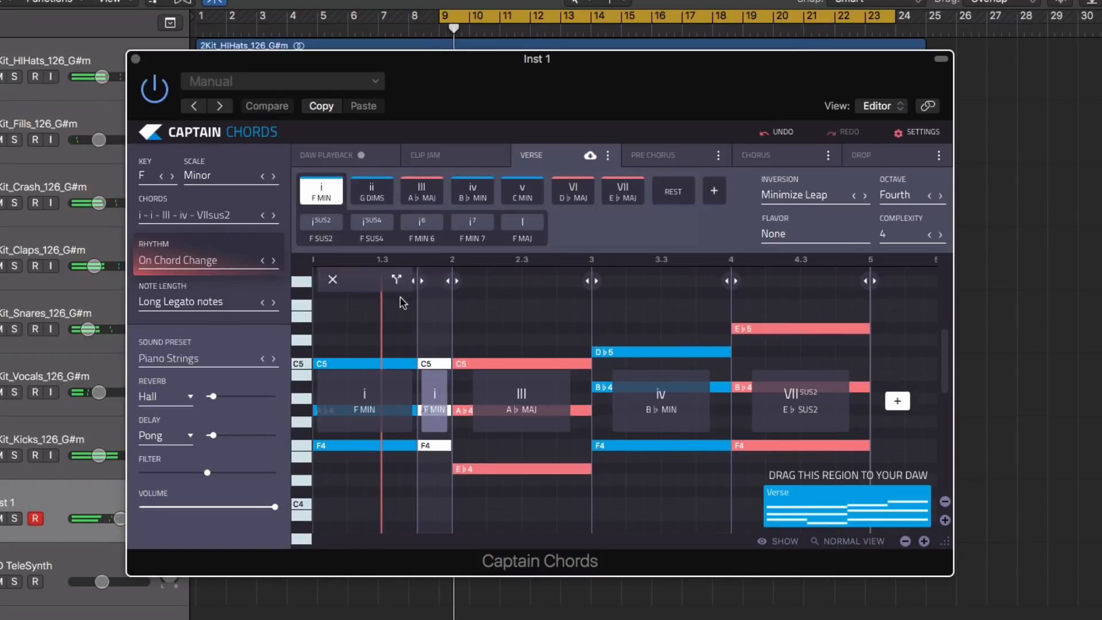
Try III7, v and ii for the short split chord at the end of bar 1, and settle on III (A♭ major).
click(416, 193)
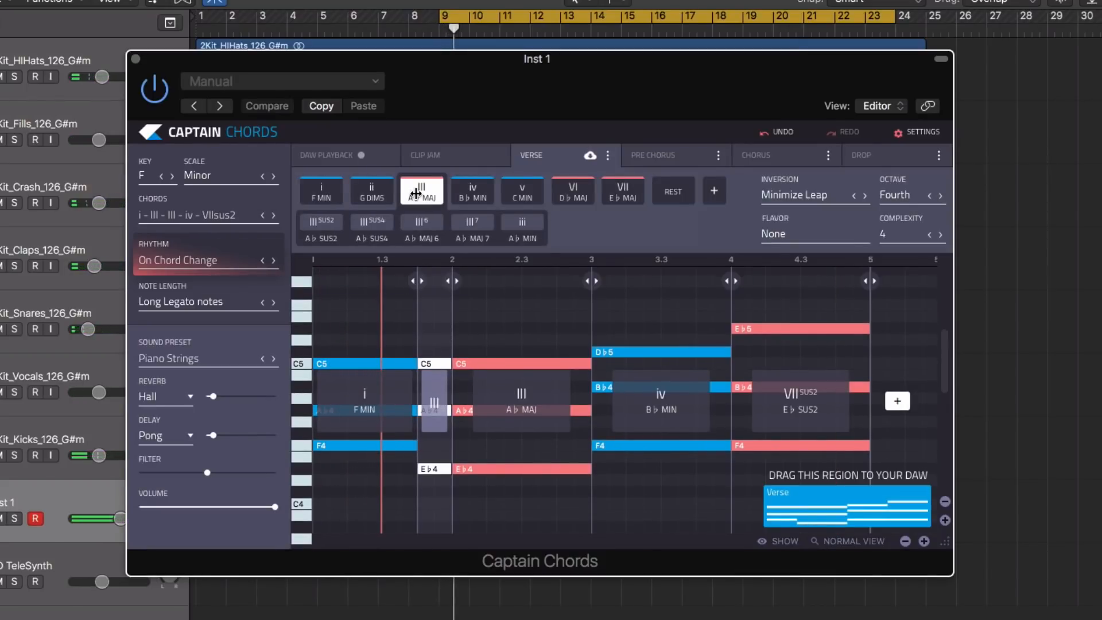
click(413, 232)
click(464, 227)
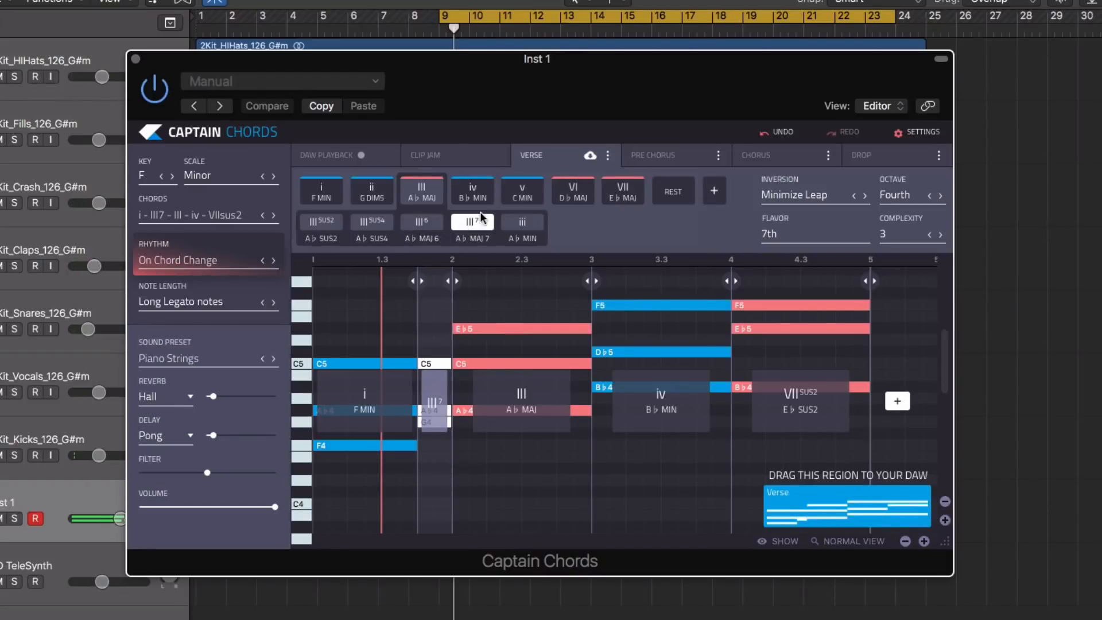
click(519, 195)
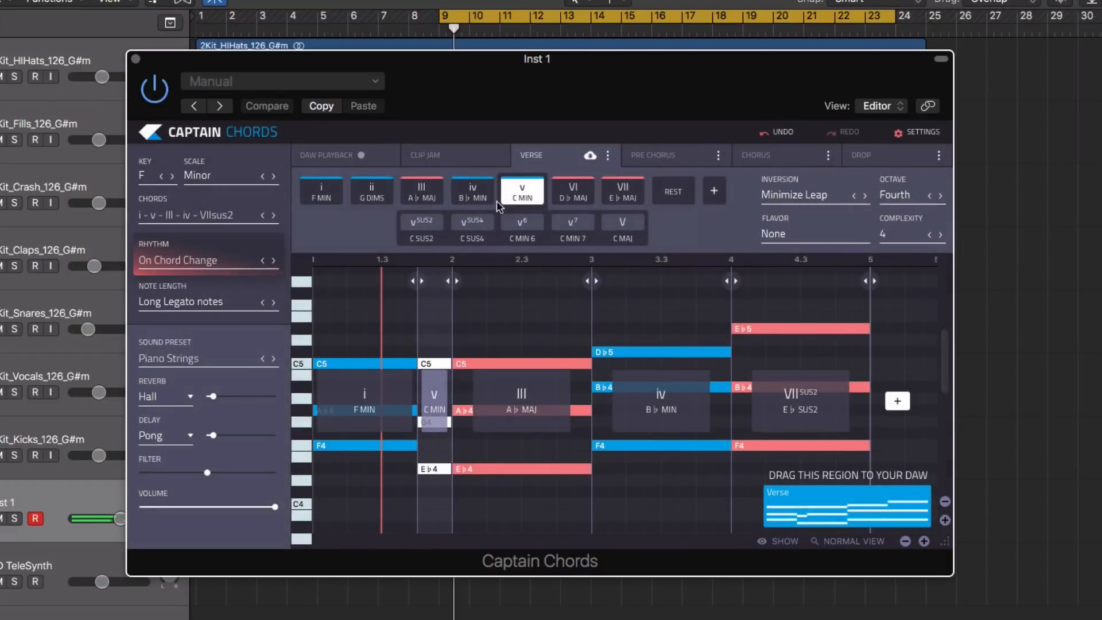
click(372, 195)
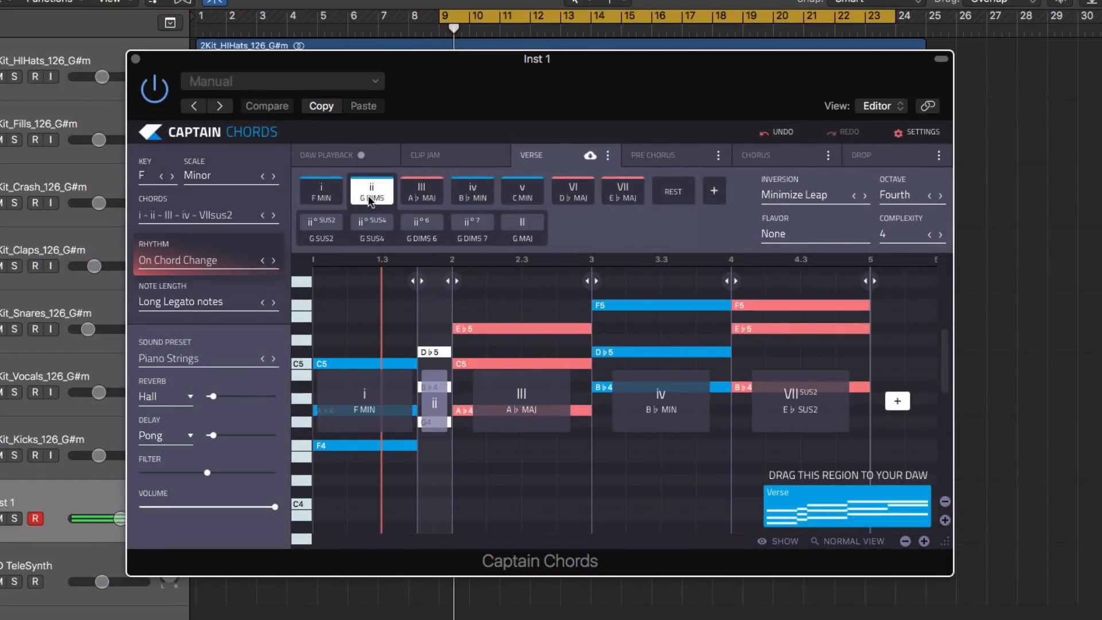
click(425, 193)
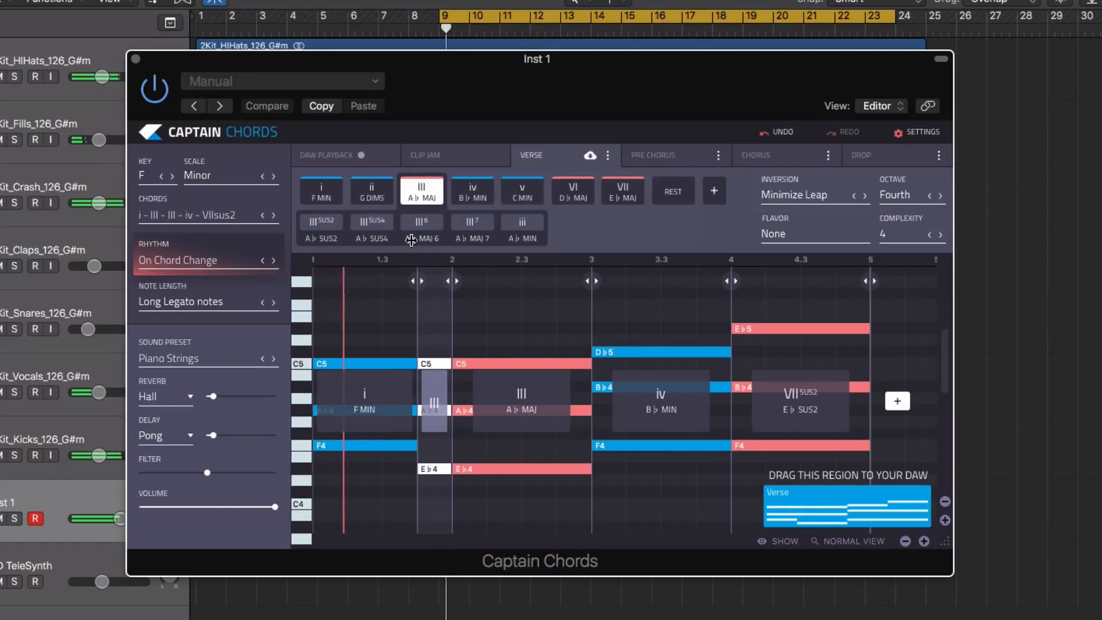
Split the B♭ minor chord in bar 3 in two and shorten its second part to about a quarter of the bar.
mouse_move(559, 390)
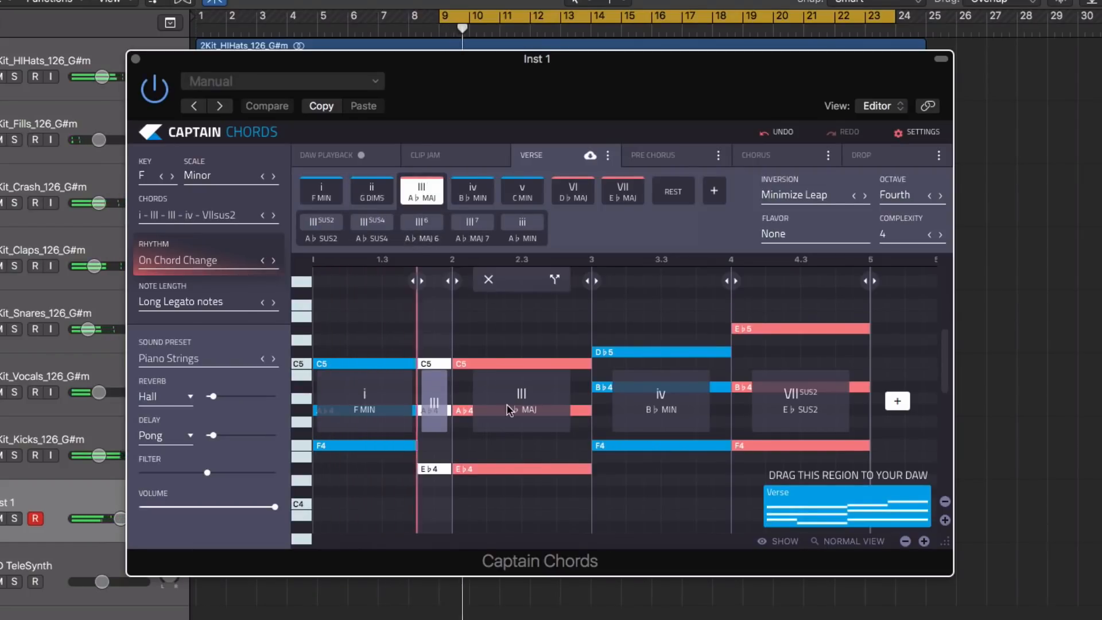
click(630, 354)
click(693, 280)
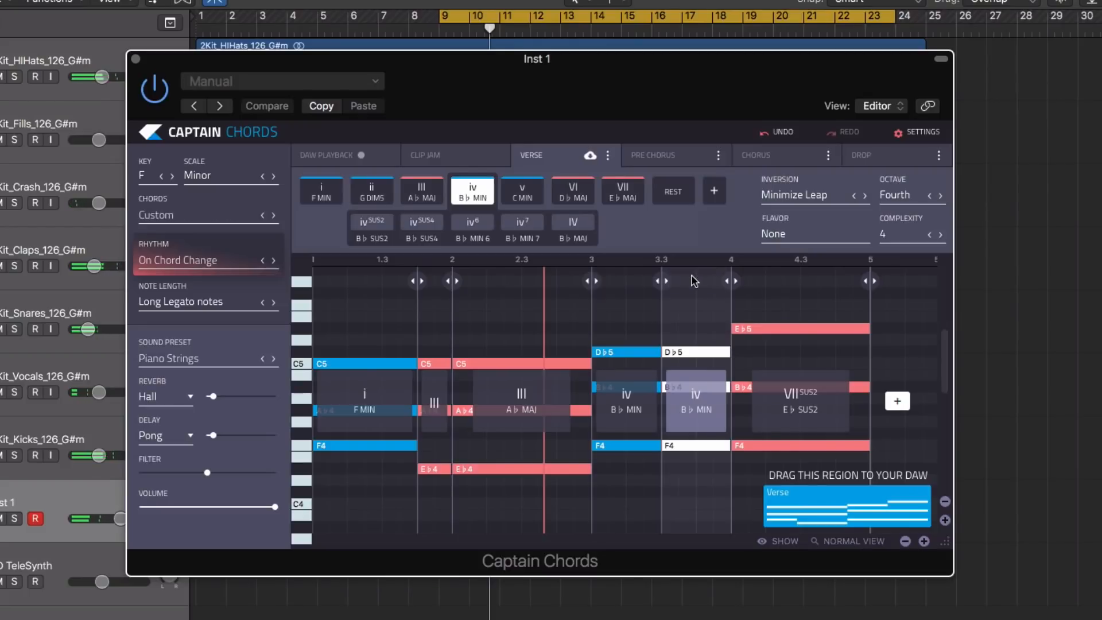
drag(660, 303, 699, 302)
Change the short chord at the end of bar 3 to iv7 (B♭ min 7) and play back the progression.
click(708, 352)
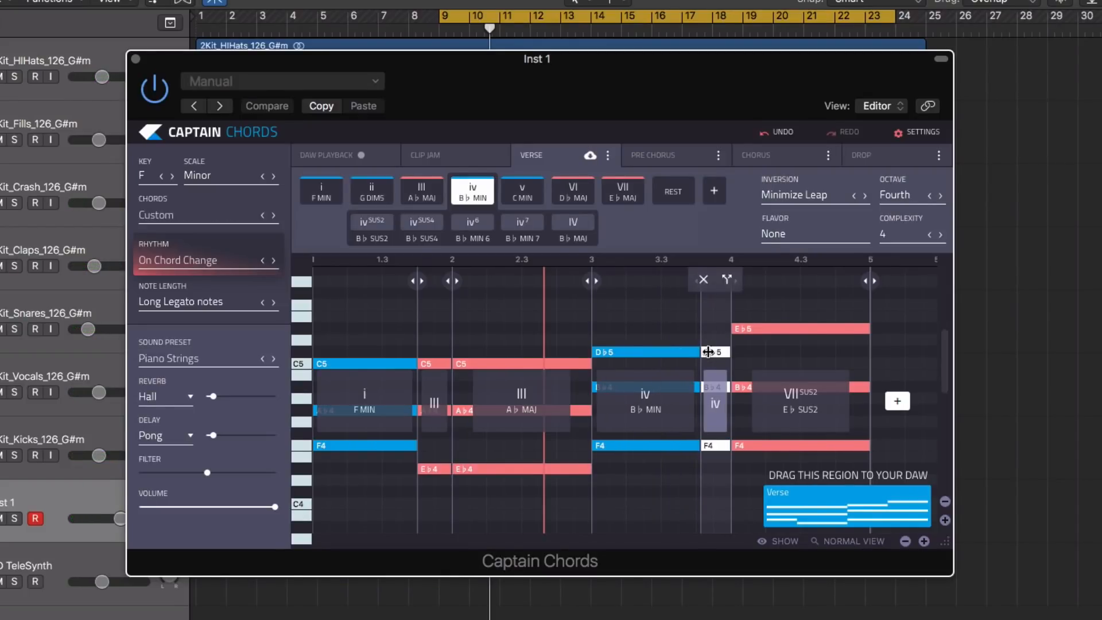
click(520, 225)
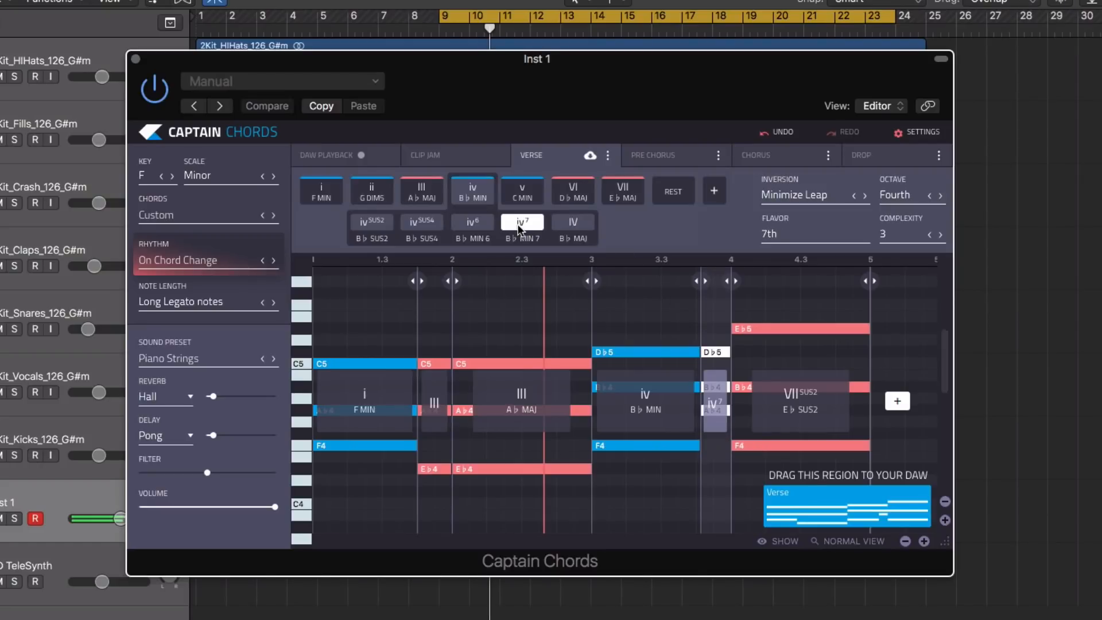
key(space)
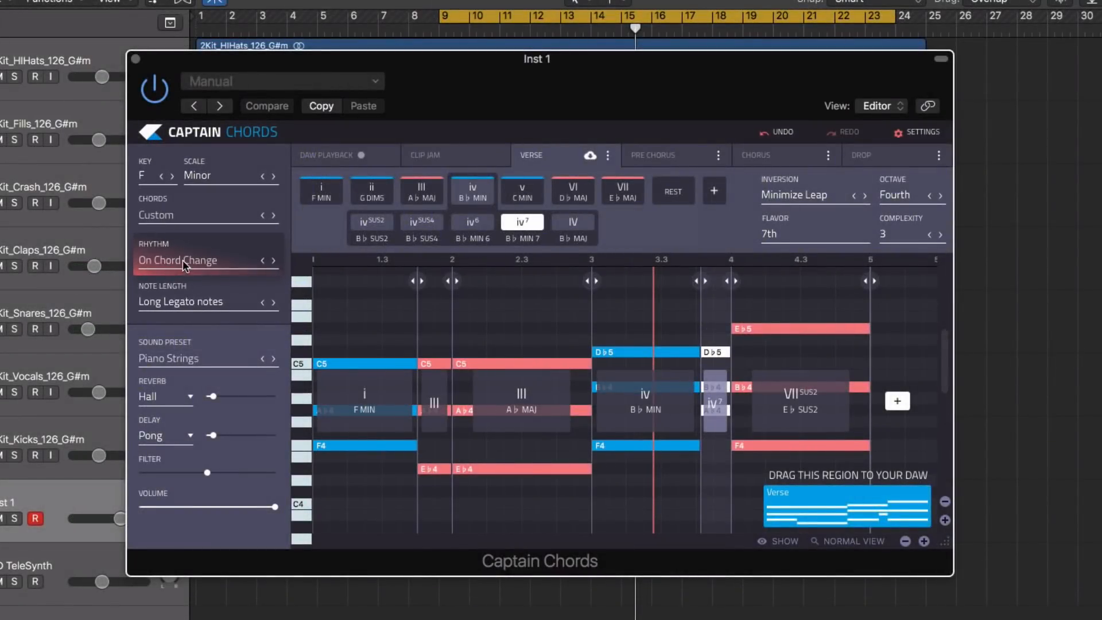
key(space)
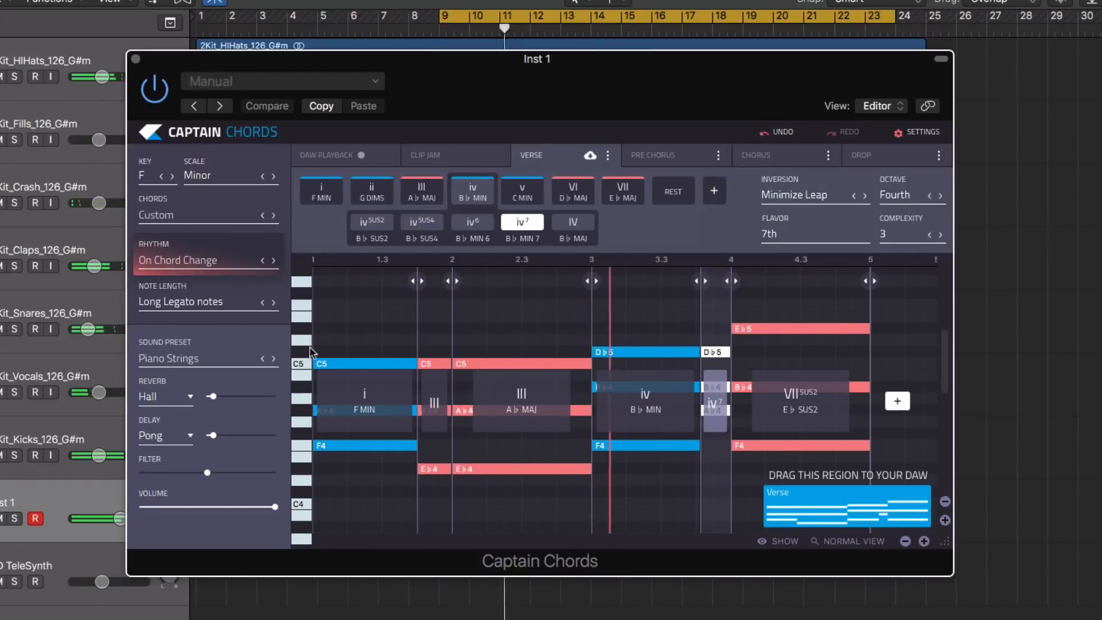
Try the On Every Measure, Action and Dotted 8th 8 rhythms on the Verse chords.
click(273, 262)
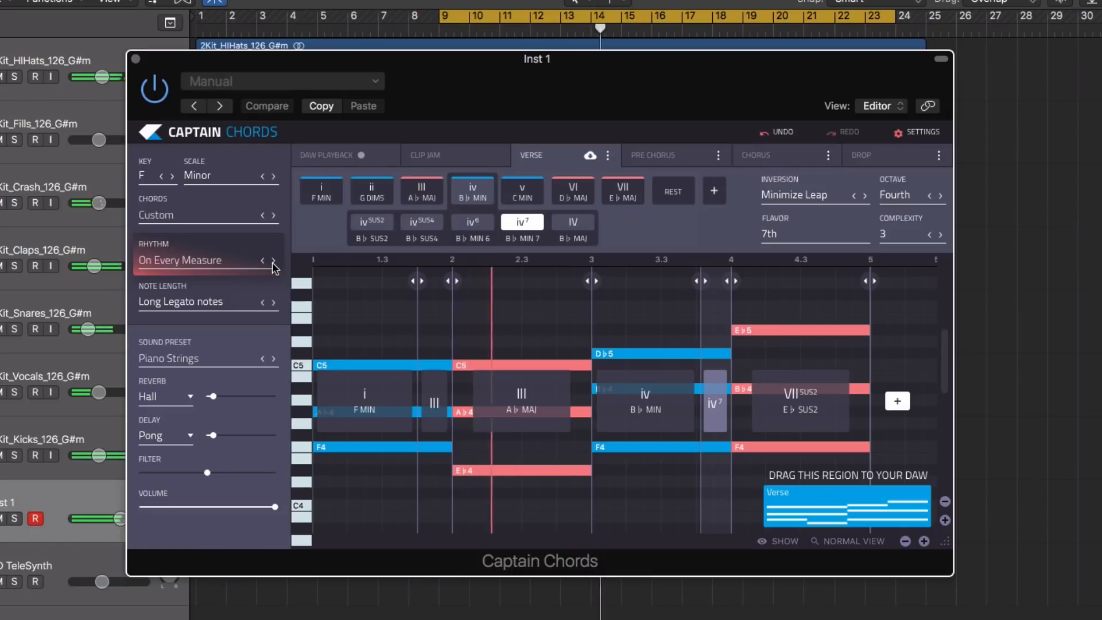
click(274, 262)
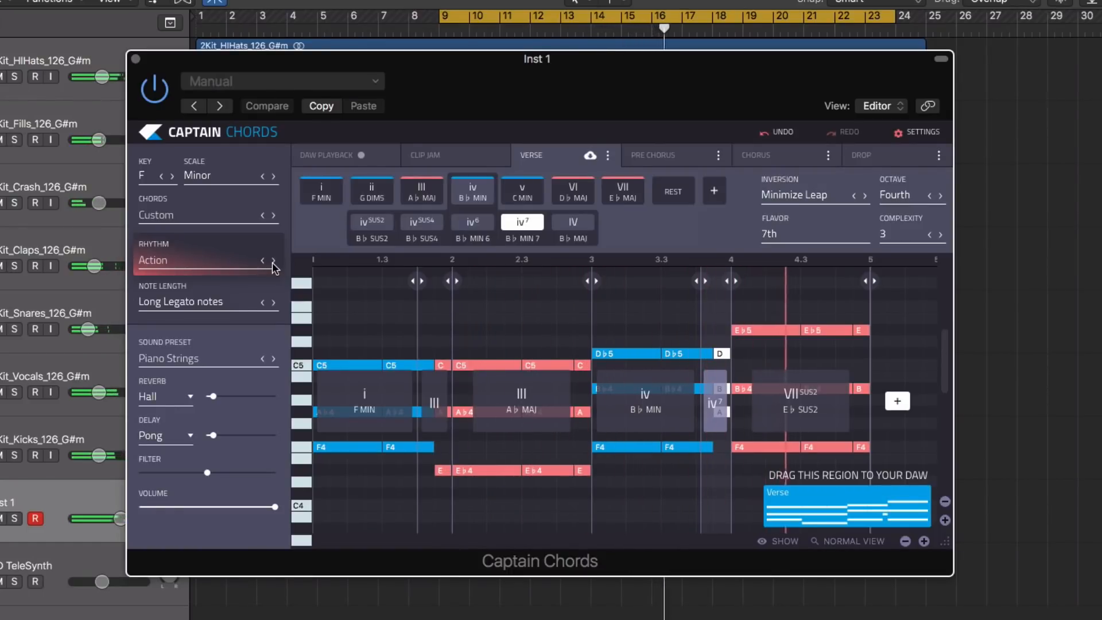
click(158, 258)
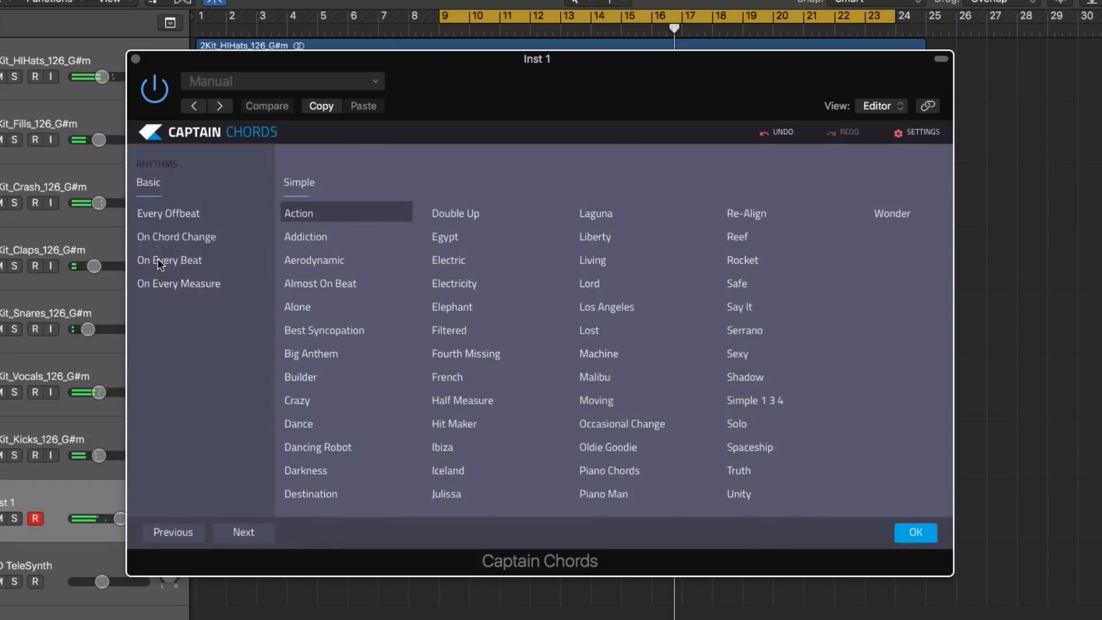
scroll(359, 369, right, 10)
scroll(348, 372, right, 15)
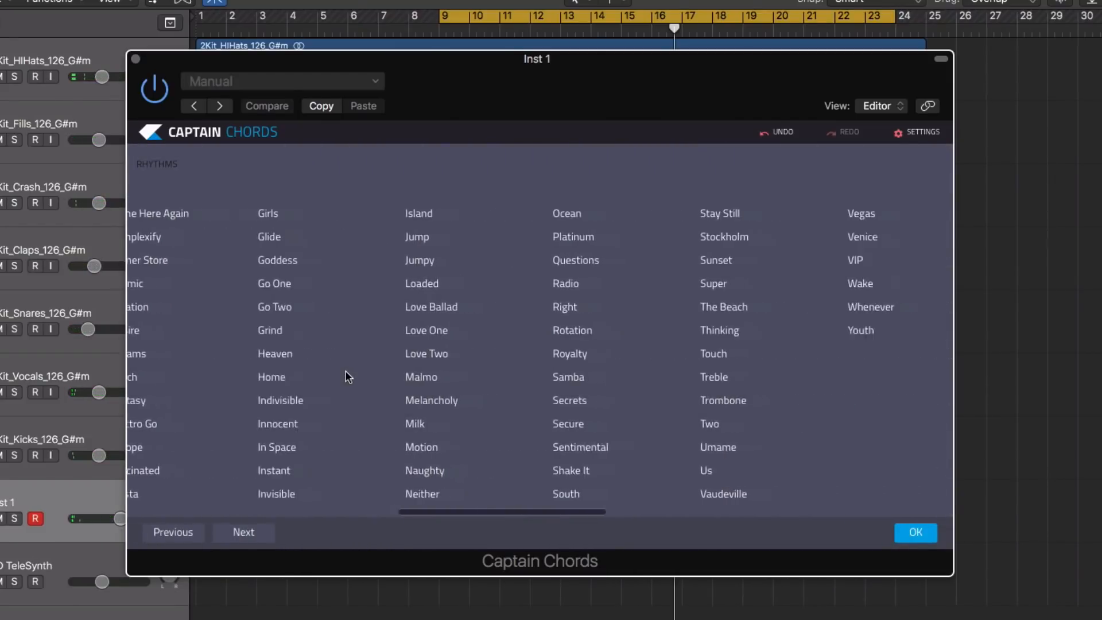
scroll(356, 375, right, 5)
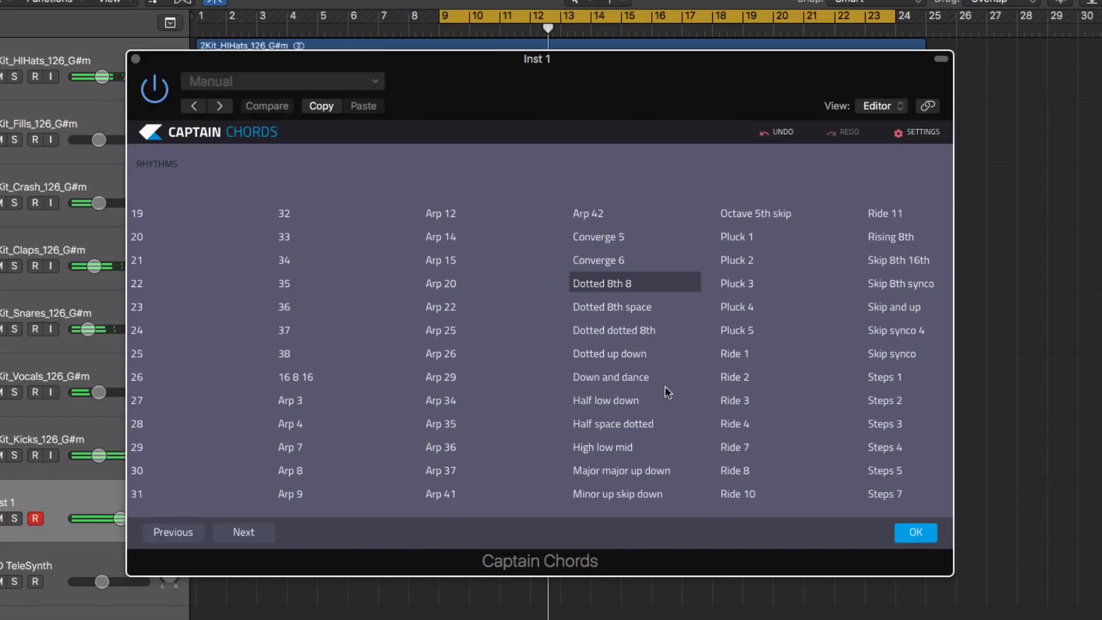
Apply the Arp 25 rhythm to the Verse progression.
scroll(664, 387, right, 3)
scroll(660, 387, left, 20)
scroll(661, 386, left, 2)
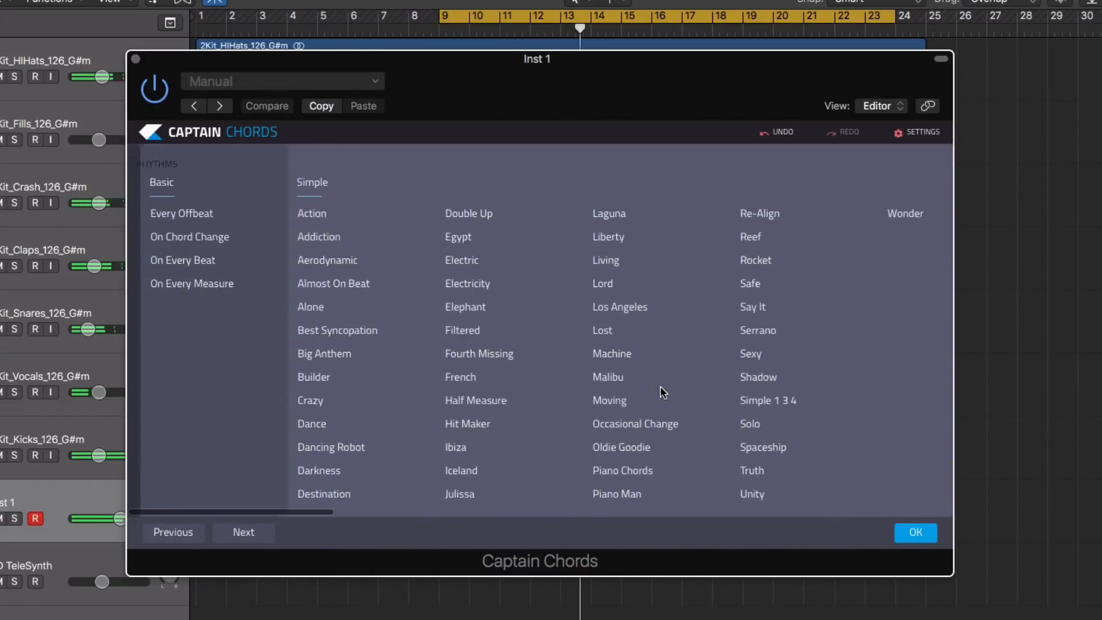
scroll(660, 386, right, 5)
scroll(660, 386, left, 5)
scroll(660, 386, right, 15)
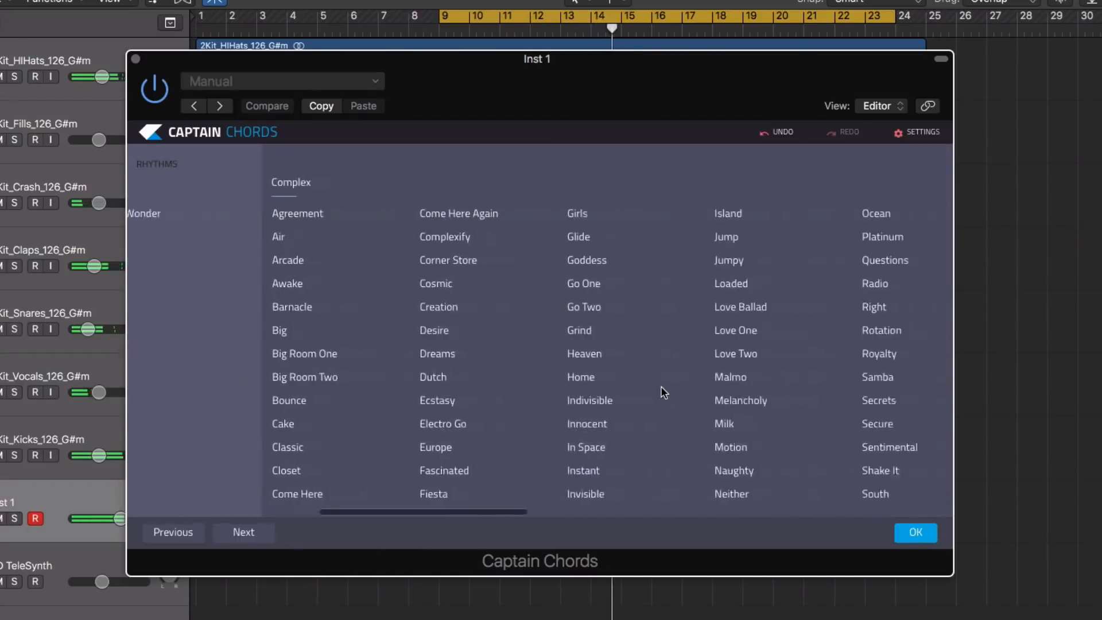
scroll(667, 390, right, 1)
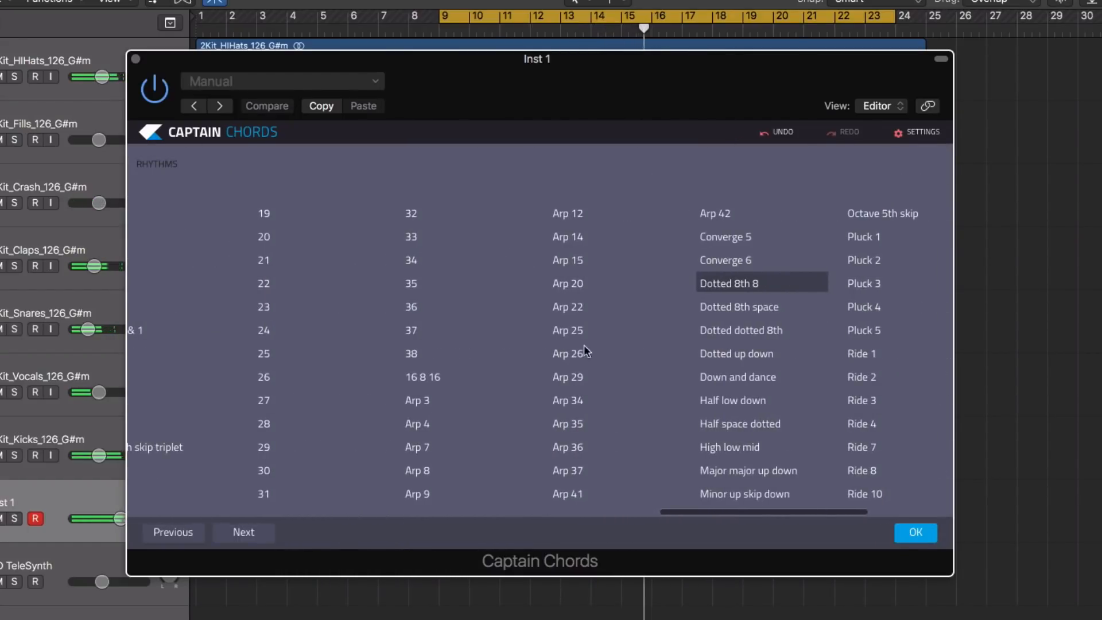
click(574, 331)
click(916, 532)
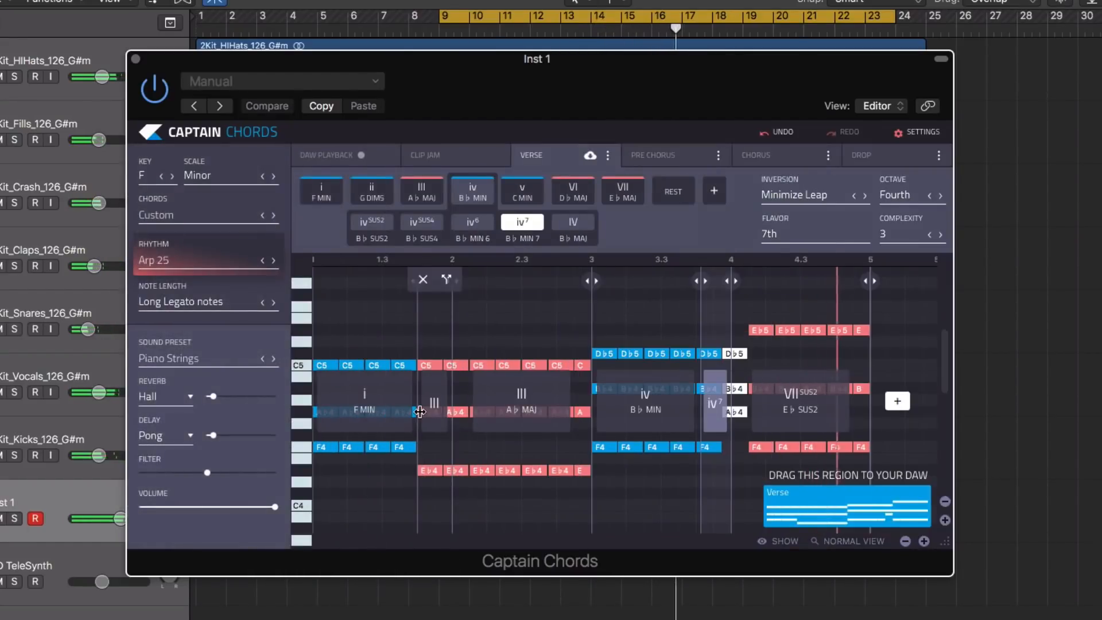
Try Dotted 1/8 notes as the note length and settle on Short 1/8 notes.
click(195, 302)
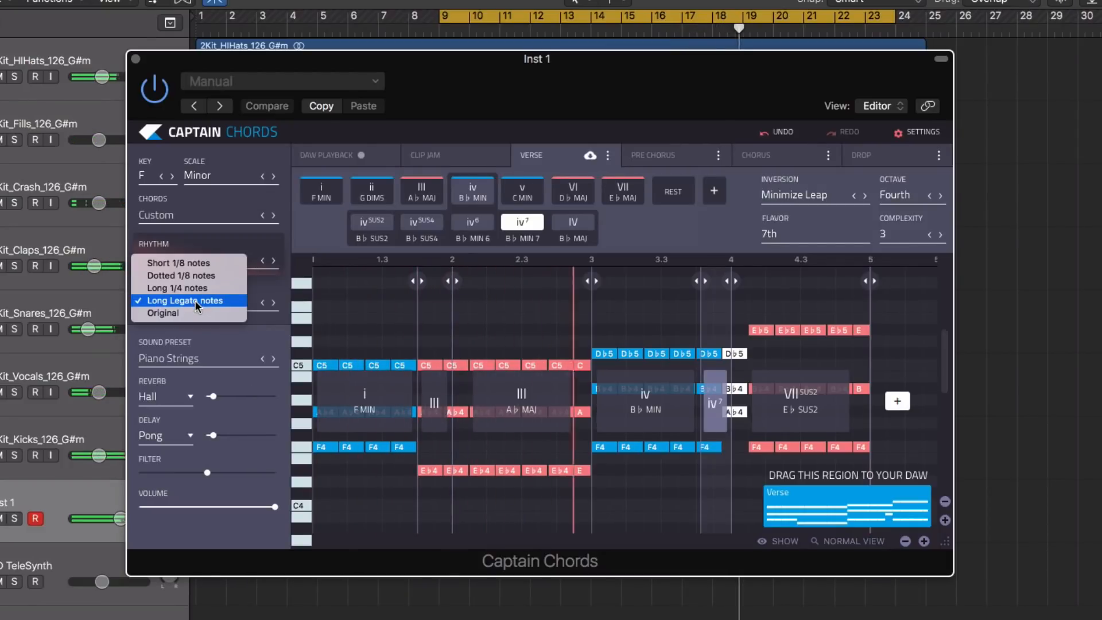
click(189, 279)
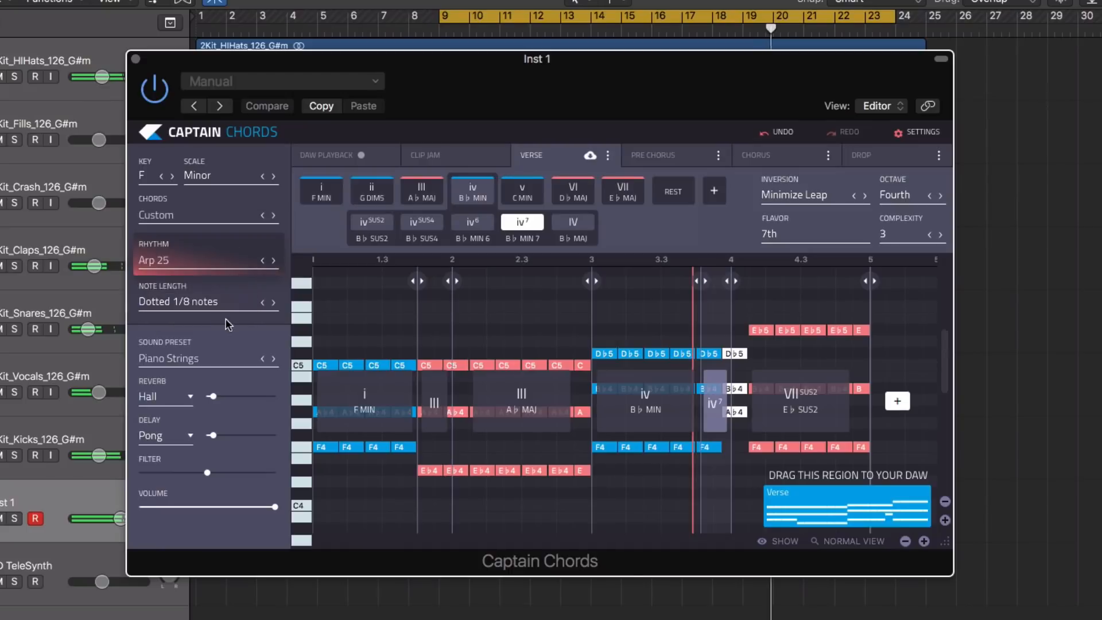
click(265, 302)
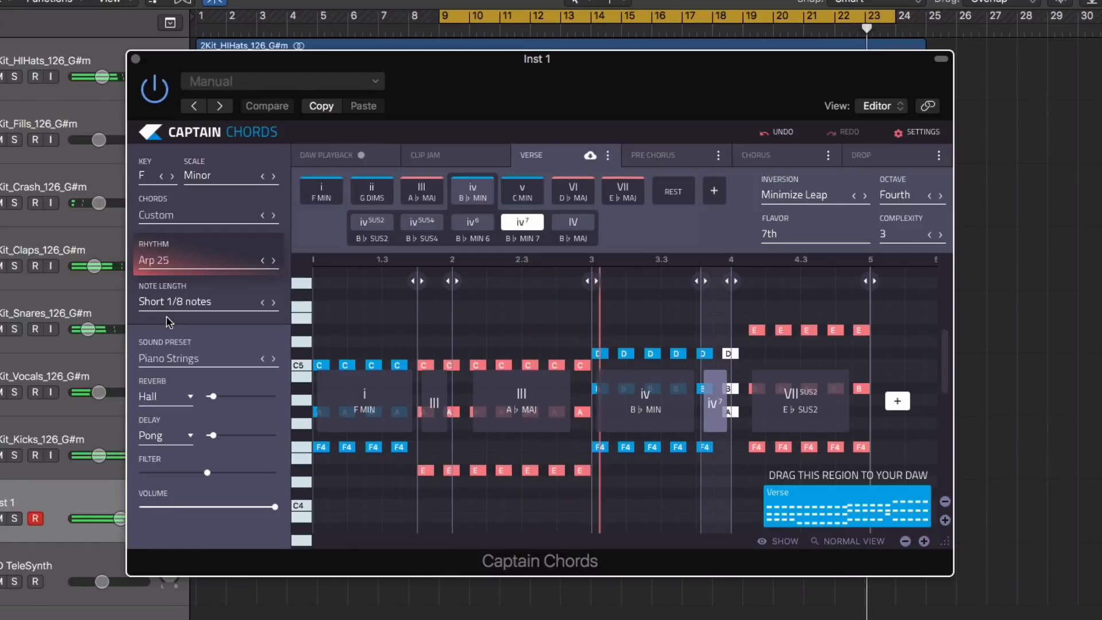
Browse the ready-made chord progressions and audition i-III-VII-IV.
click(163, 217)
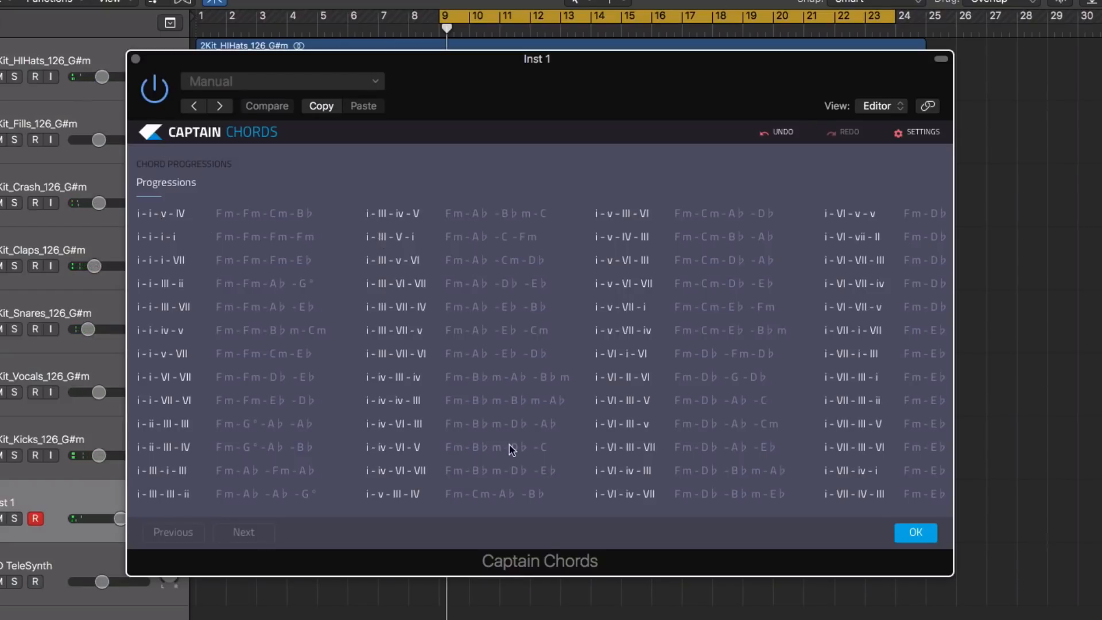
click(917, 534)
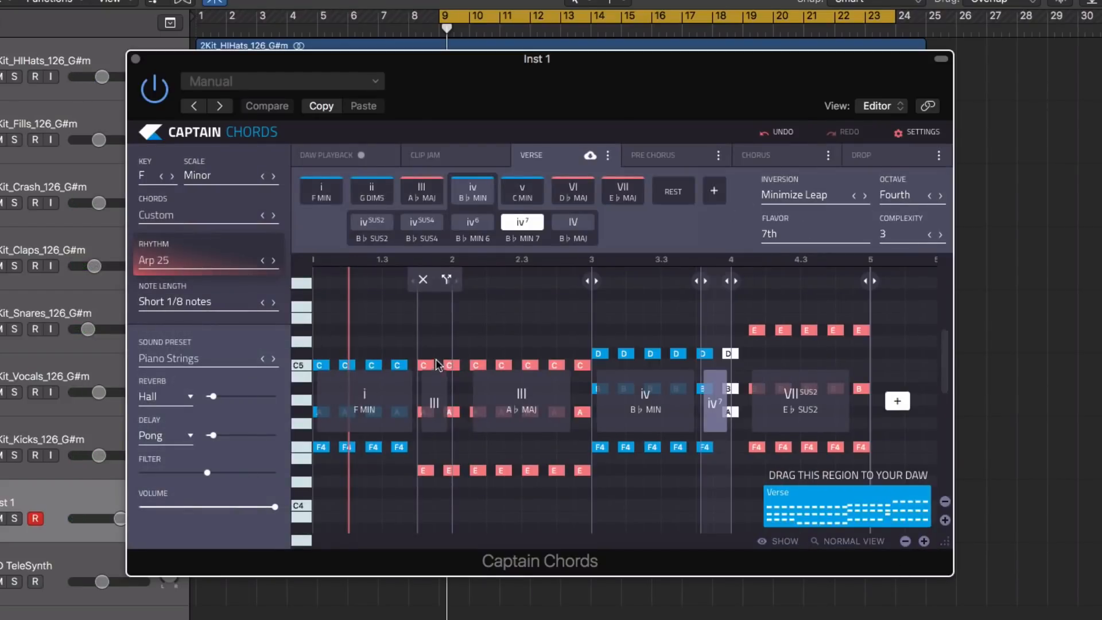
click(164, 217)
scroll(397, 329, right, 5)
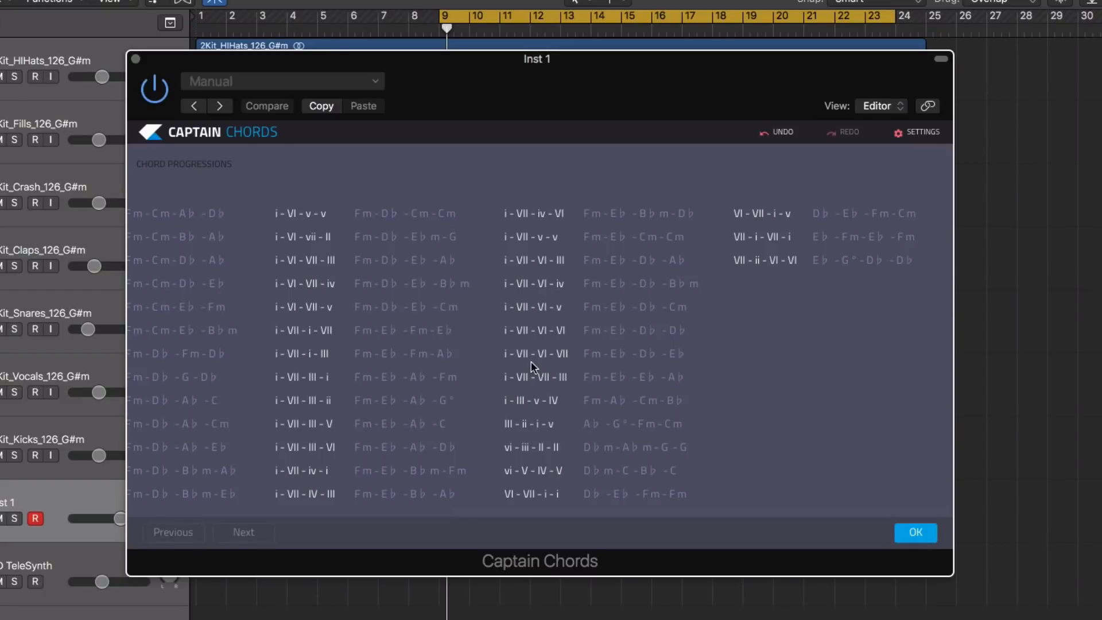
scroll(283, 311, left, 10)
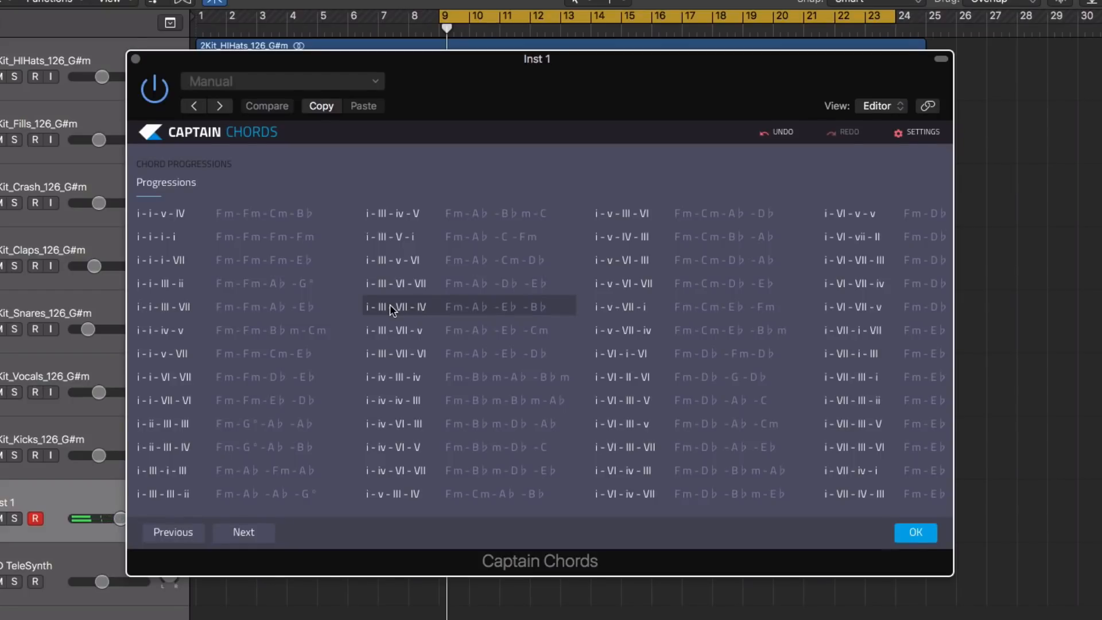
Audition the i-v-VII-iv, i-iv-iv-III and i-VI-III-VII progressions, and apply i-i-III-ii to the Verse.
click(654, 331)
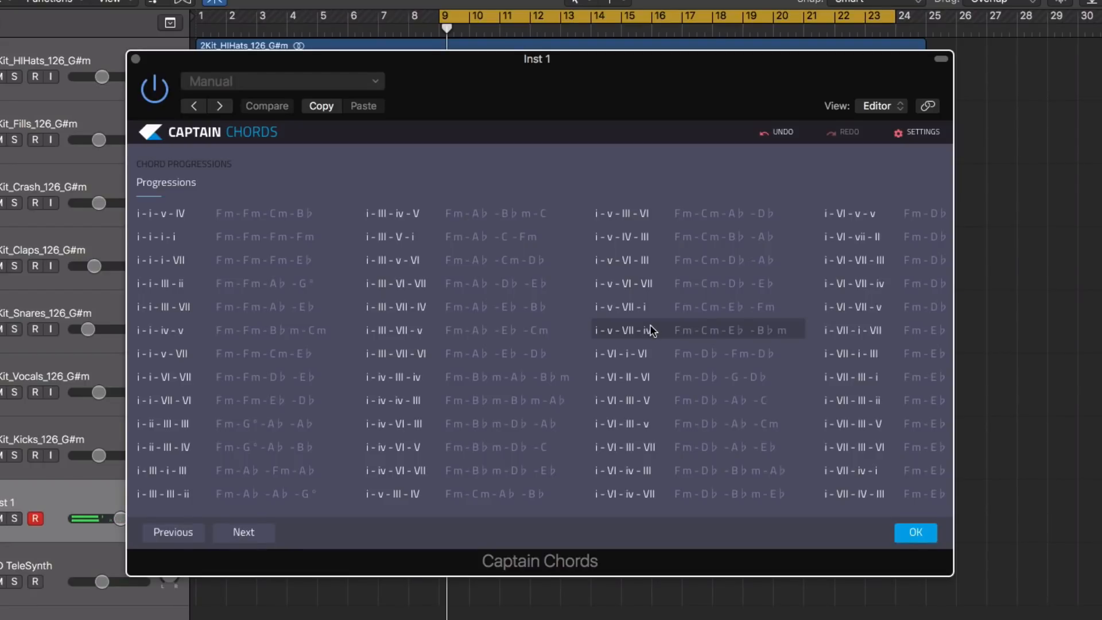
click(394, 397)
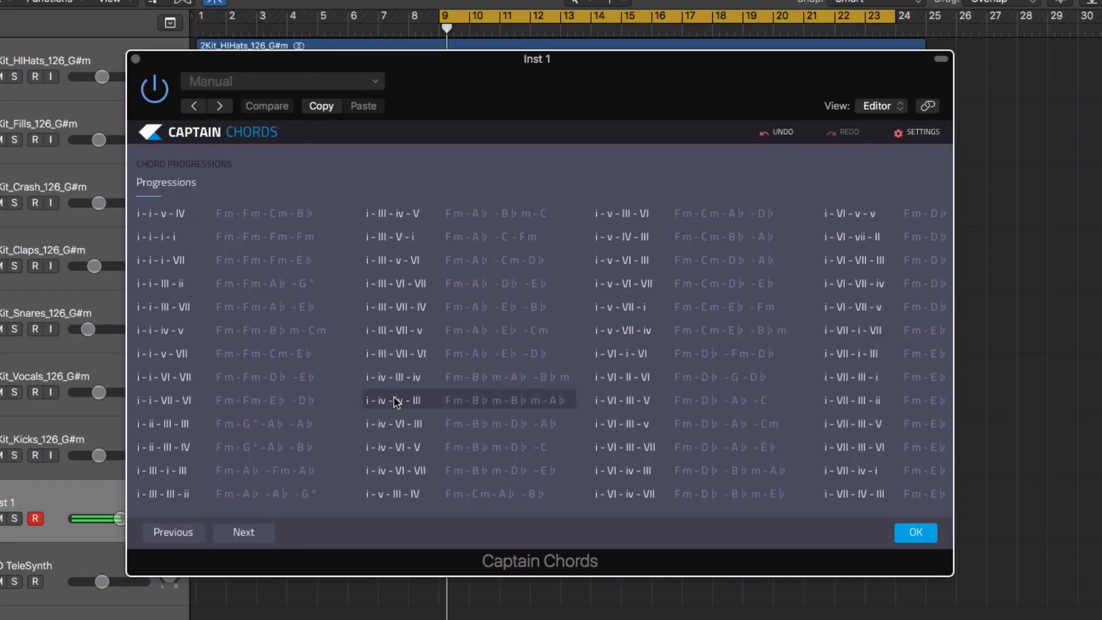
click(643, 448)
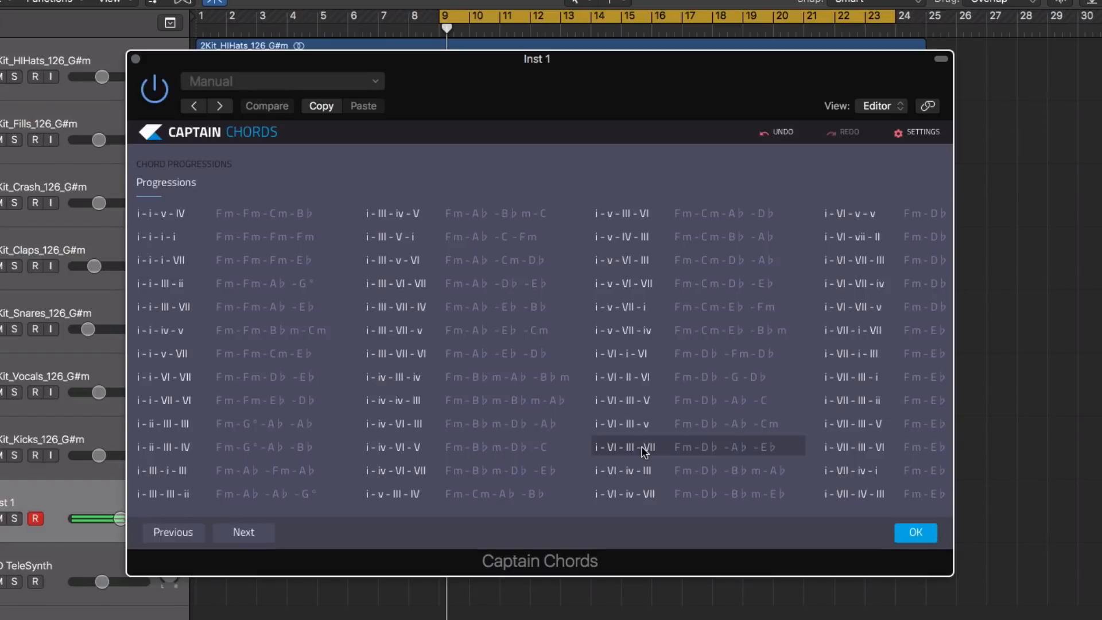
click(237, 274)
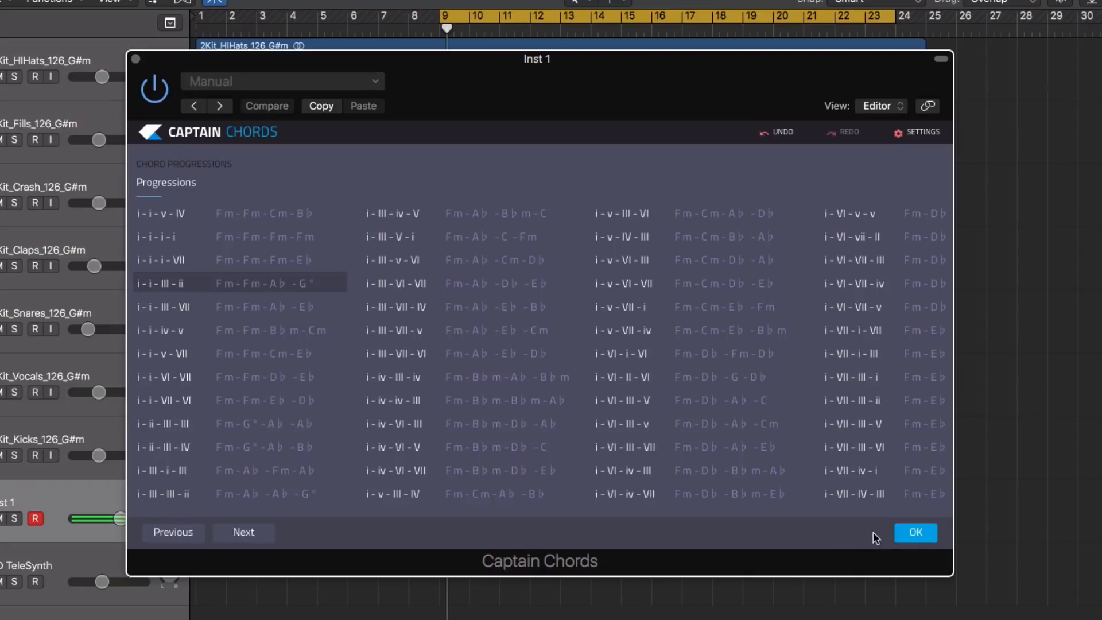
click(916, 533)
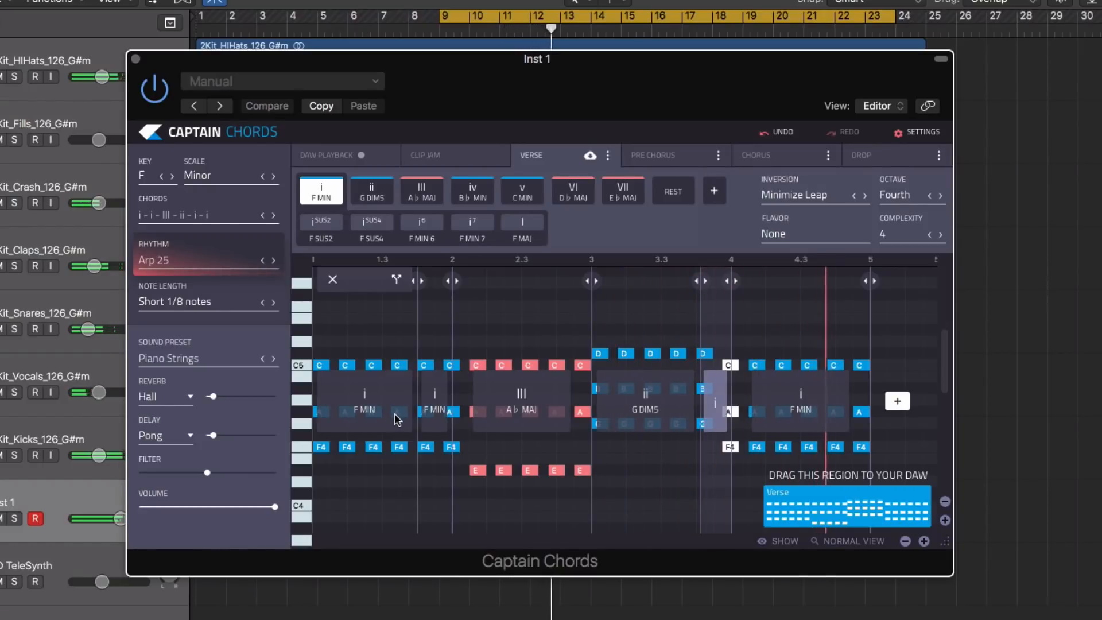
Change the scale to Major, try A♭ as the key and settle on D.
click(196, 175)
click(200, 163)
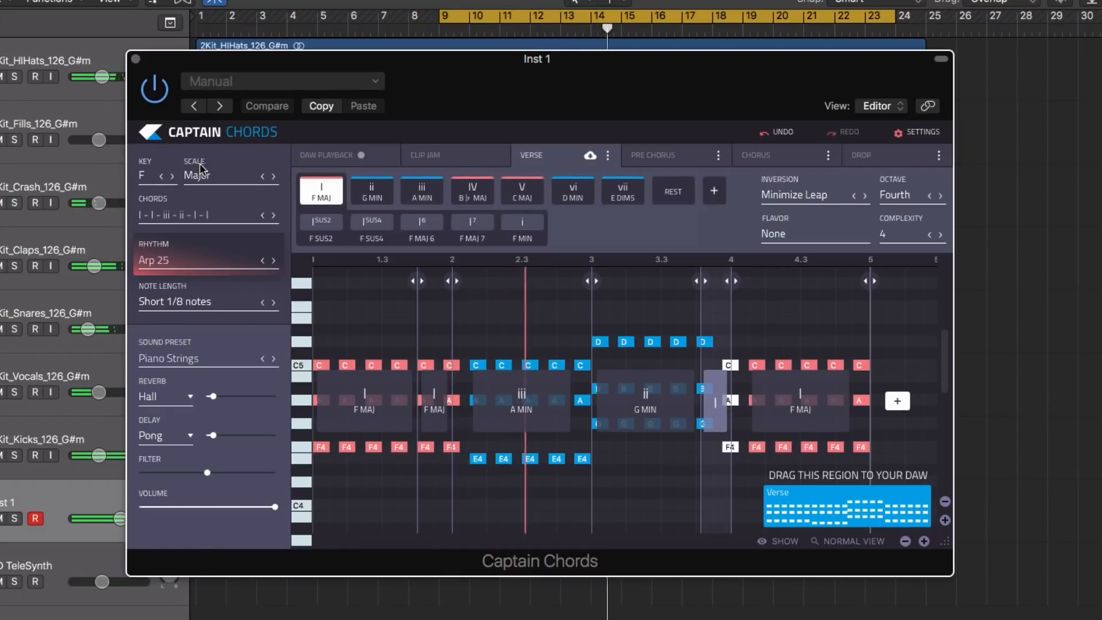
click(149, 173)
click(152, 213)
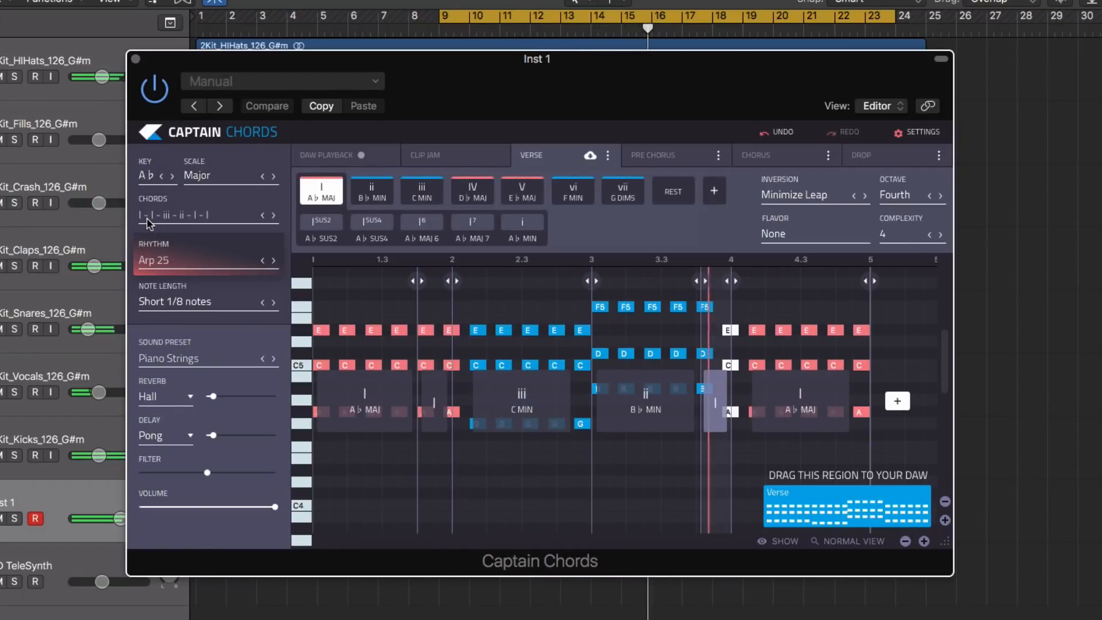
click(152, 178)
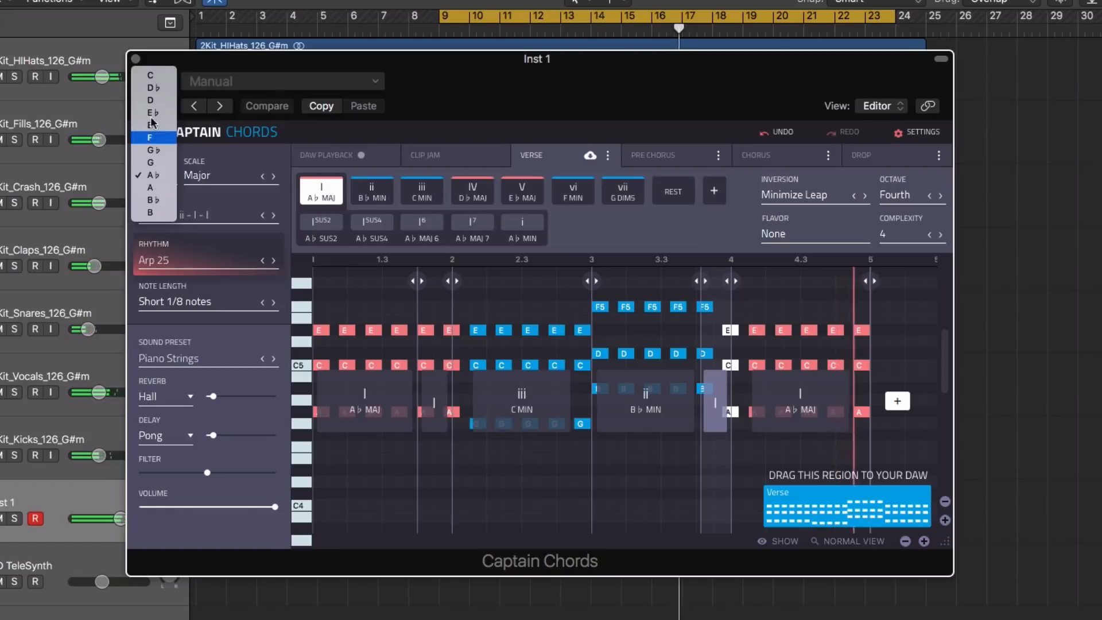
click(150, 98)
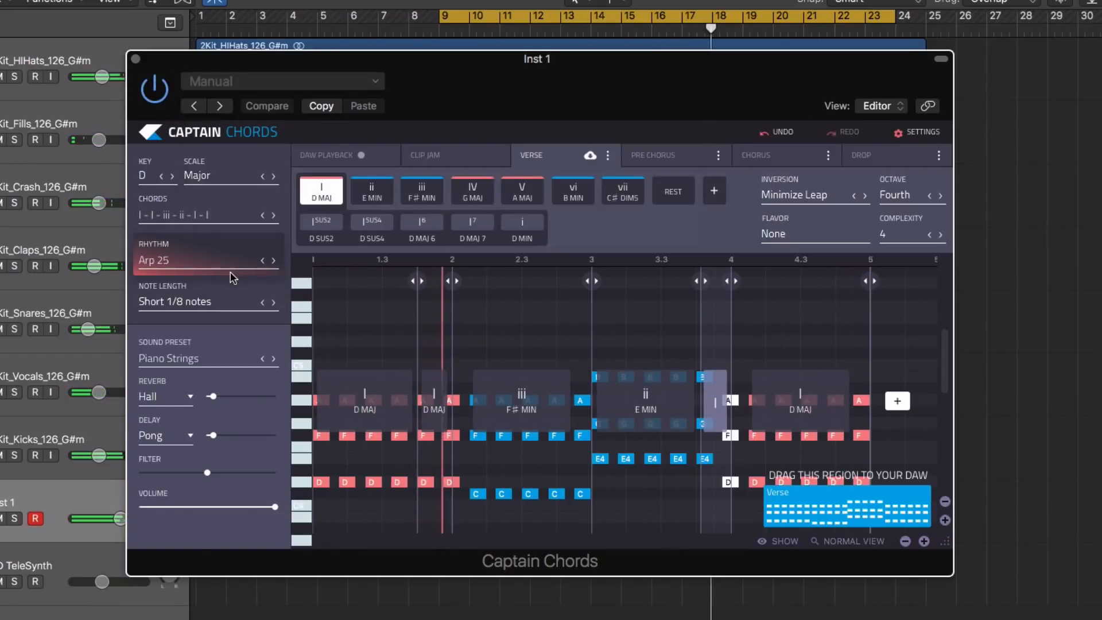
Audition the Sync Lead and Super Saw Lead sound presets.
click(170, 360)
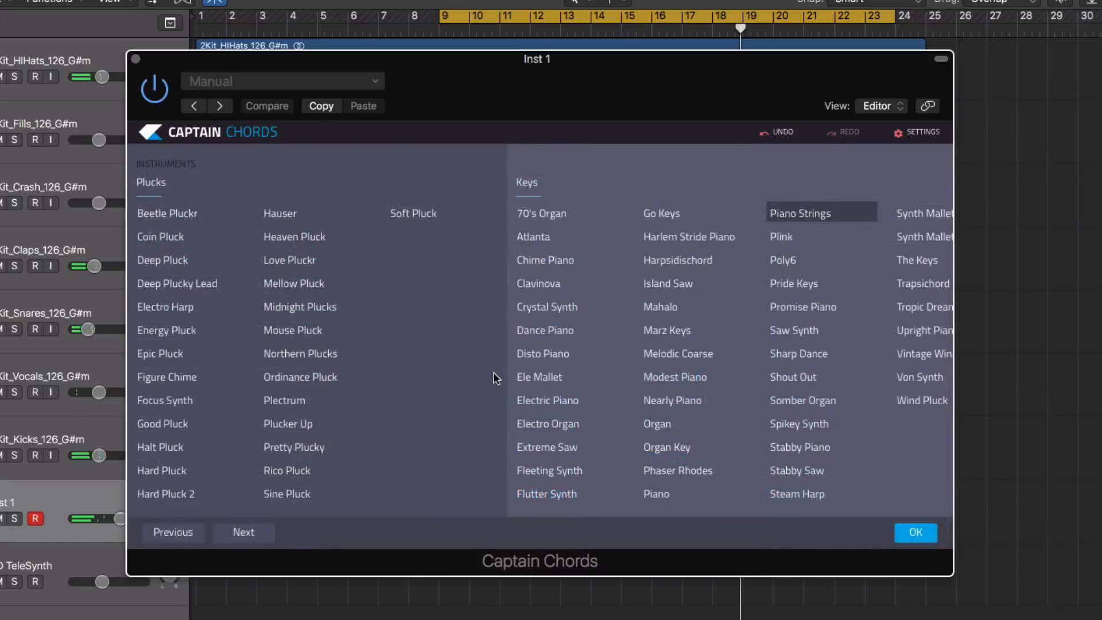
scroll(650, 375, right, 10)
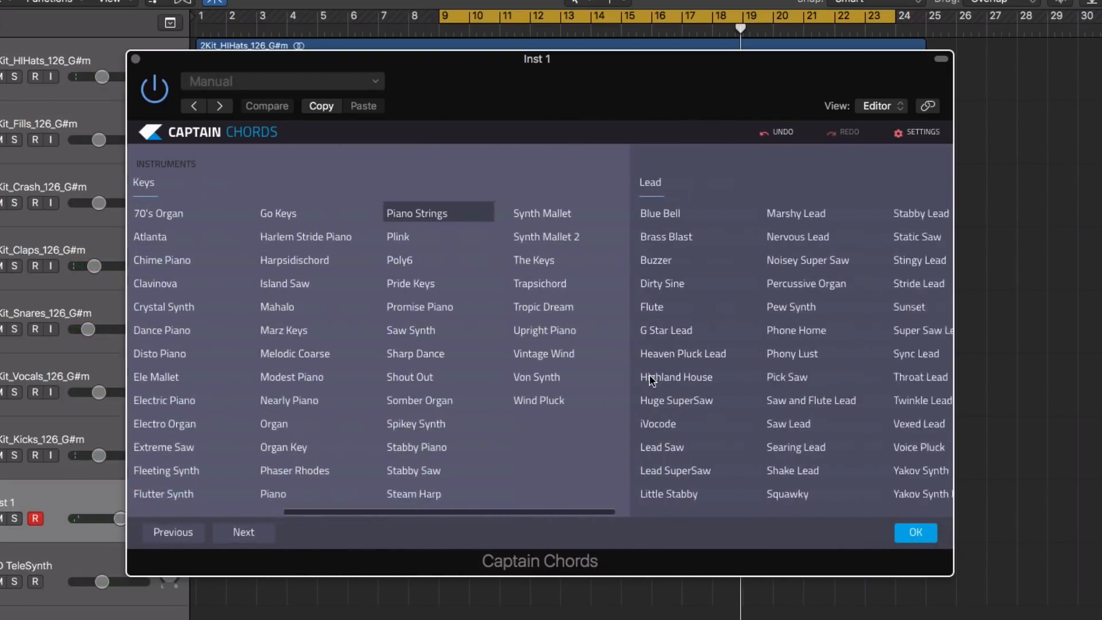
scroll(650, 375, right, 5)
click(590, 363)
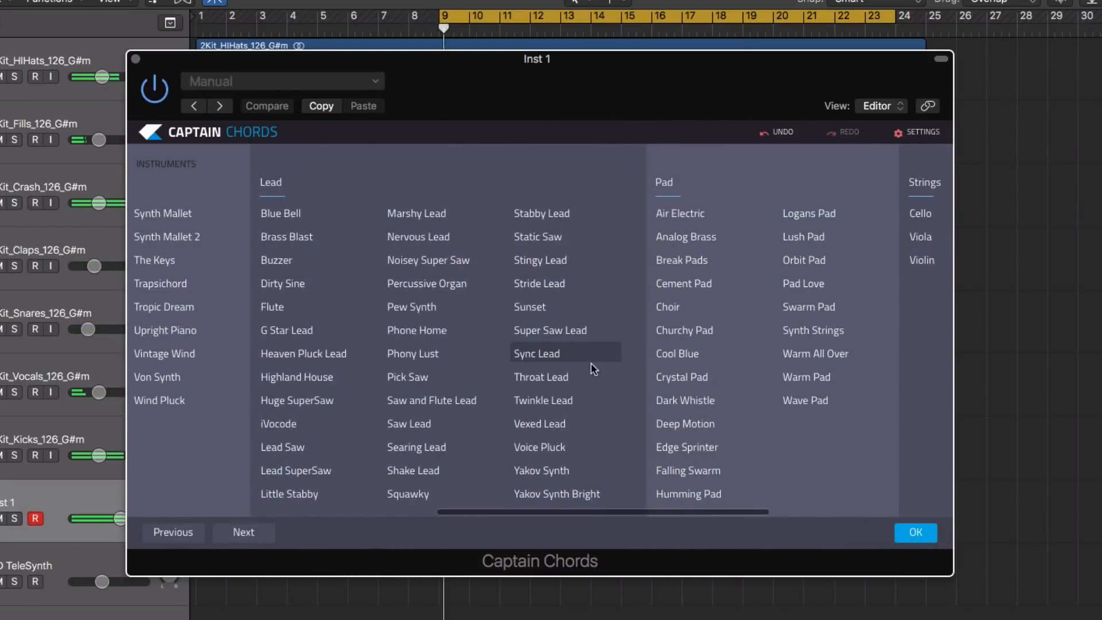
click(548, 331)
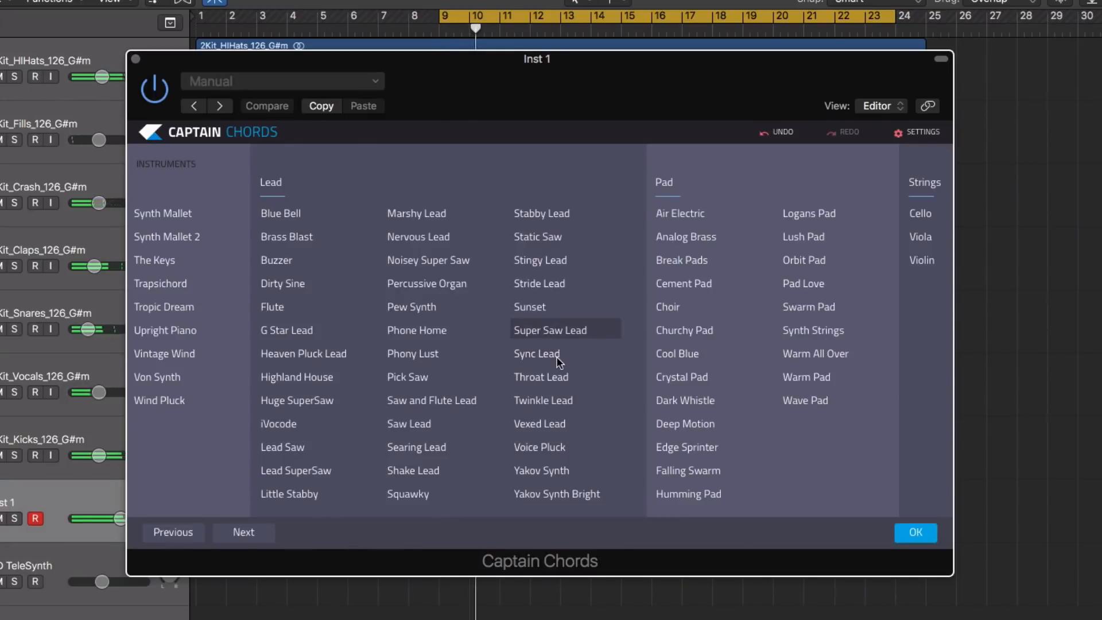
Audition the Odesi Ee and Odesi Ah voice presets.
scroll(660, 406, right, 10)
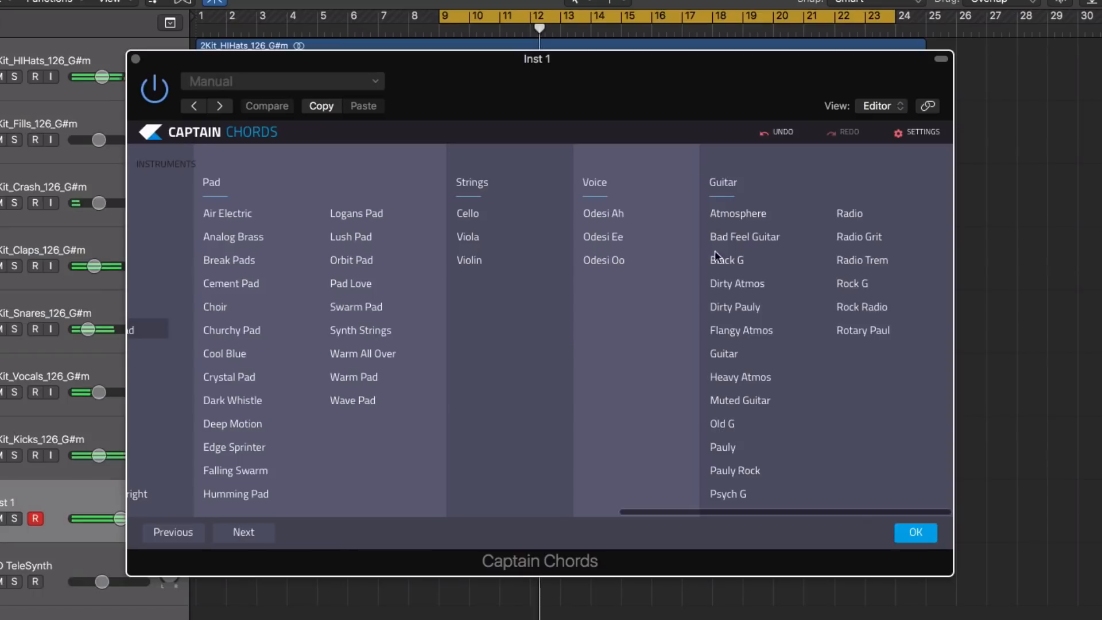
click(595, 231)
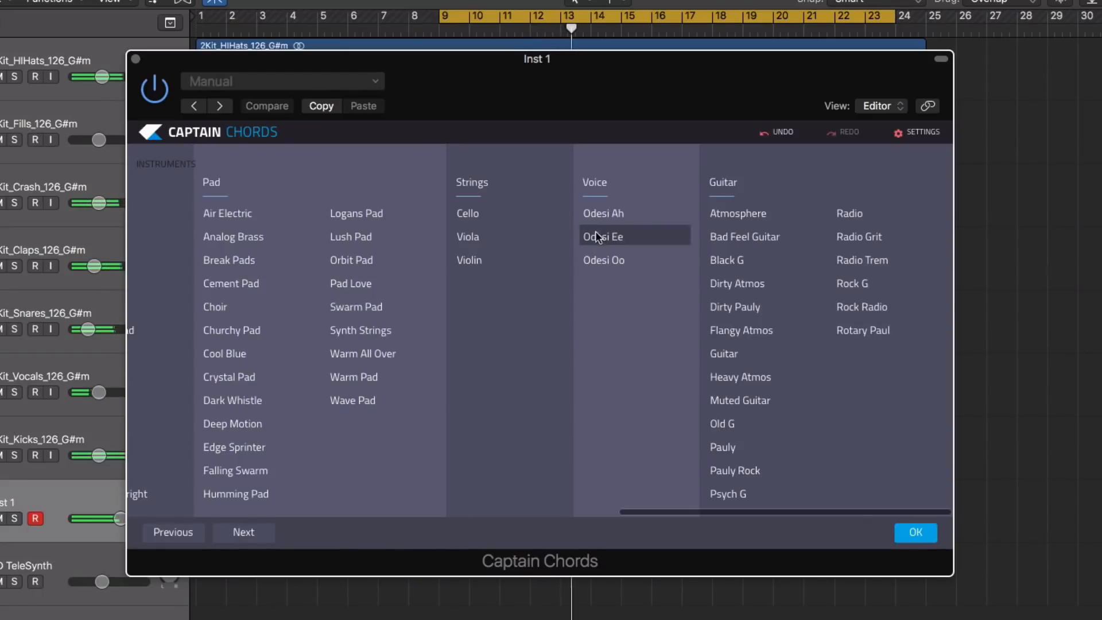
click(595, 213)
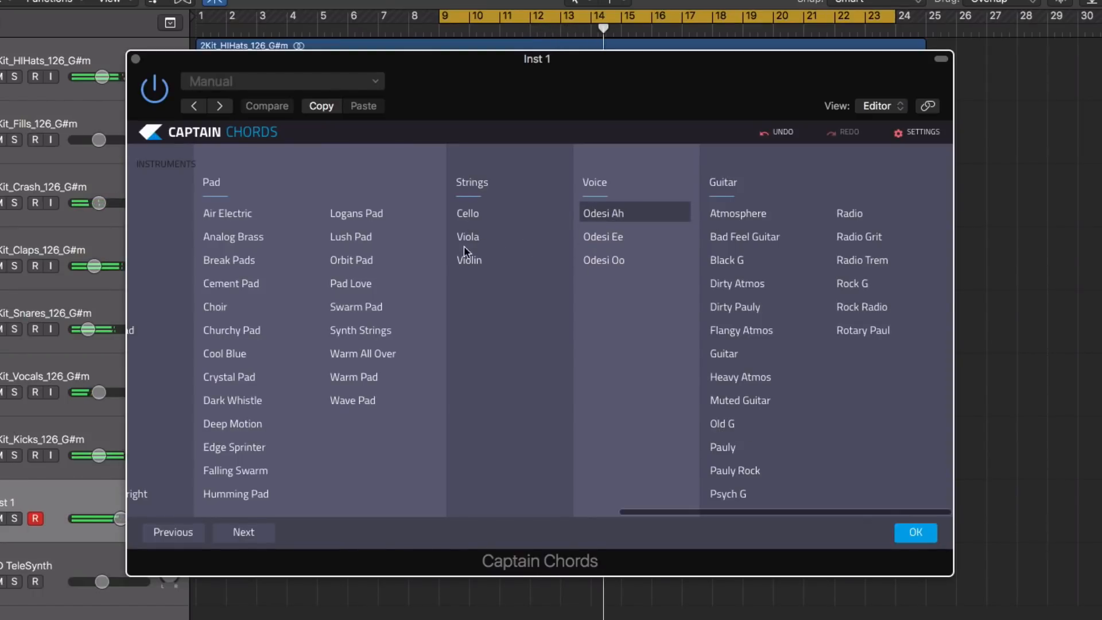
Browse back through the instrument presets and apply the Lead SuperSaw sound.
scroll(457, 250, left, 12)
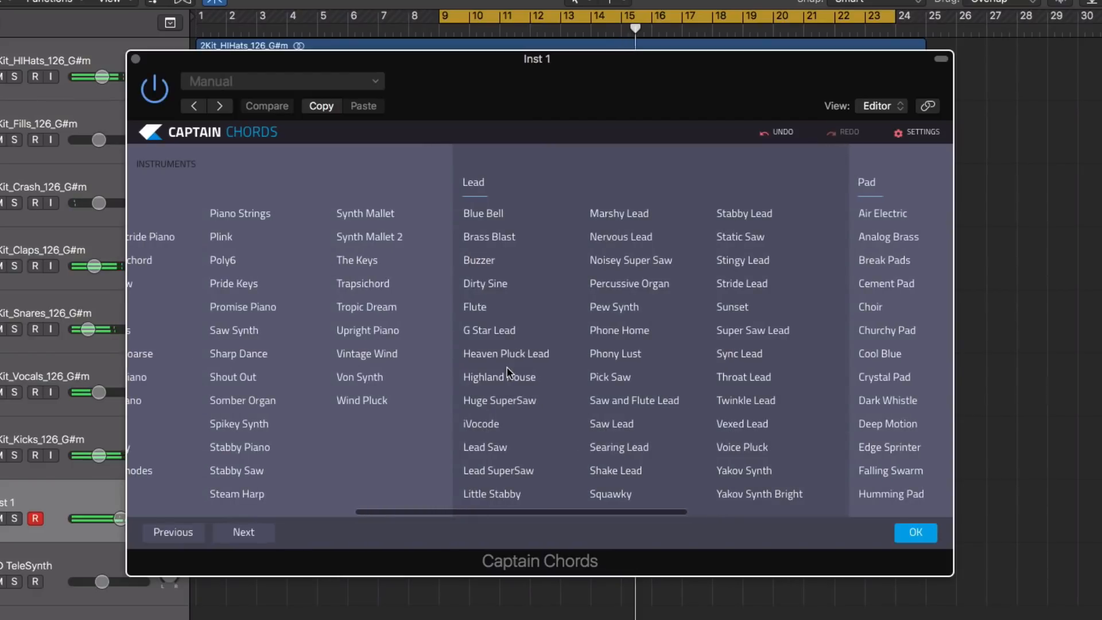
scroll(509, 402, left, 10)
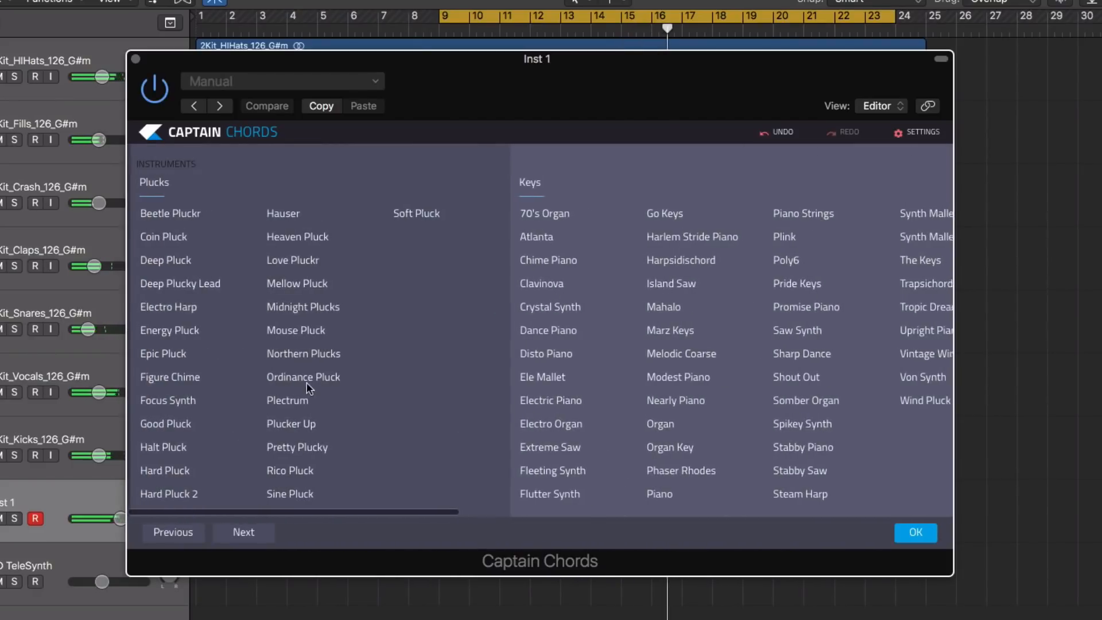
scroll(502, 377, right, 6)
scroll(501, 376, right, 5)
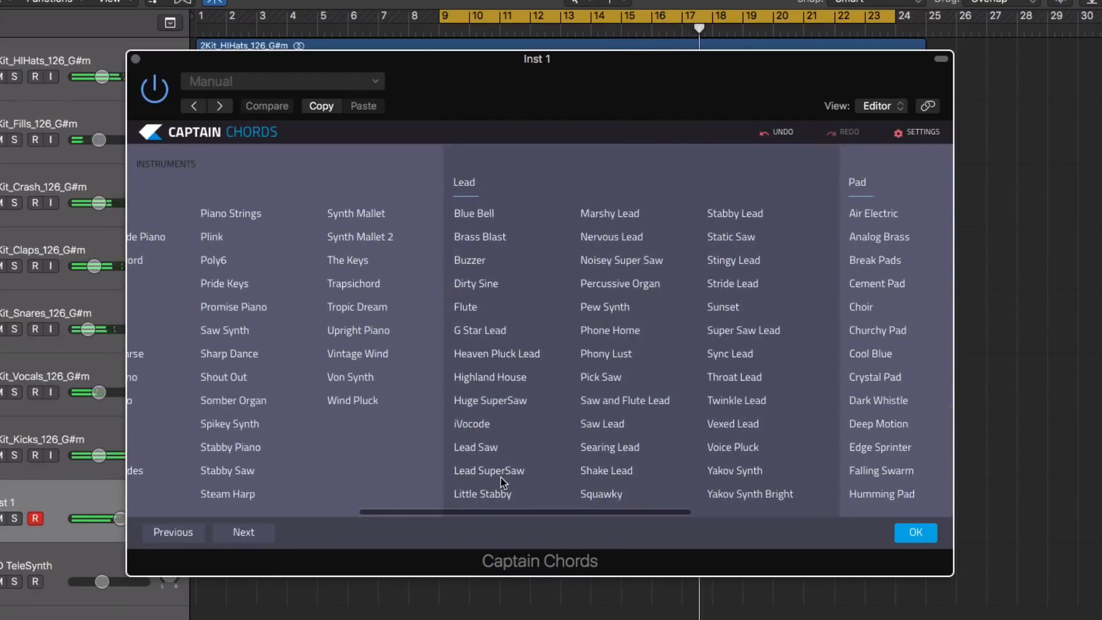
click(913, 534)
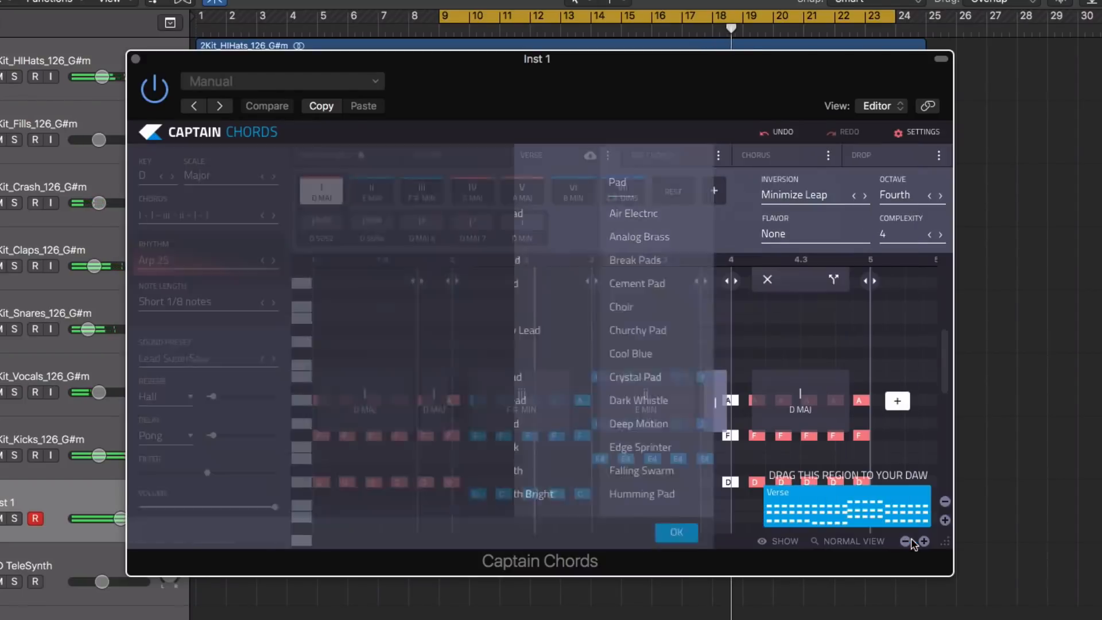
Raise the Hall reverb and Pong delay amounts slightly and set the filter just above its midpoint.
drag(212, 396, 231, 396)
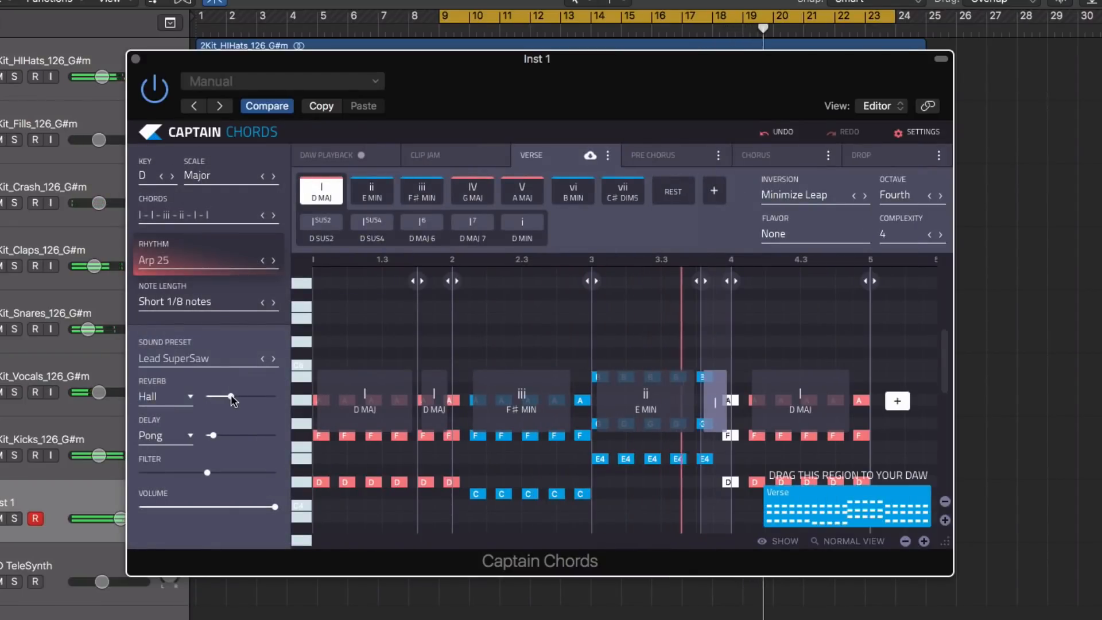
drag(228, 436, 219, 435)
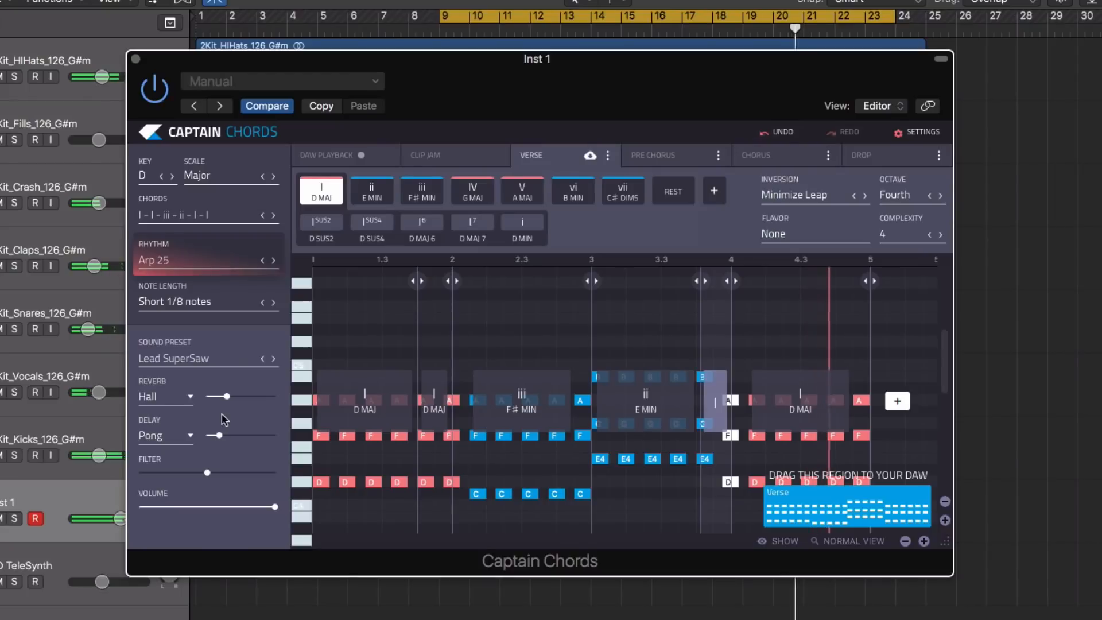
drag(224, 397, 219, 395)
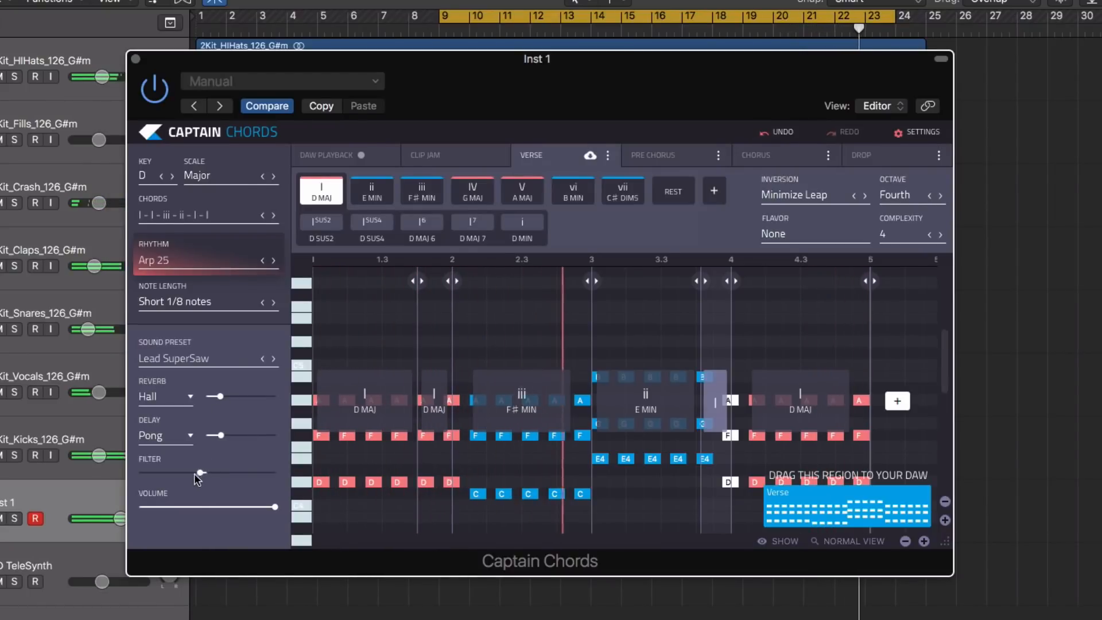
mouse_move(194, 473)
mouse_down()
mouse_move(168, 473)
mouse_move(224, 475)
mouse_move(212, 475)
mouse_up()
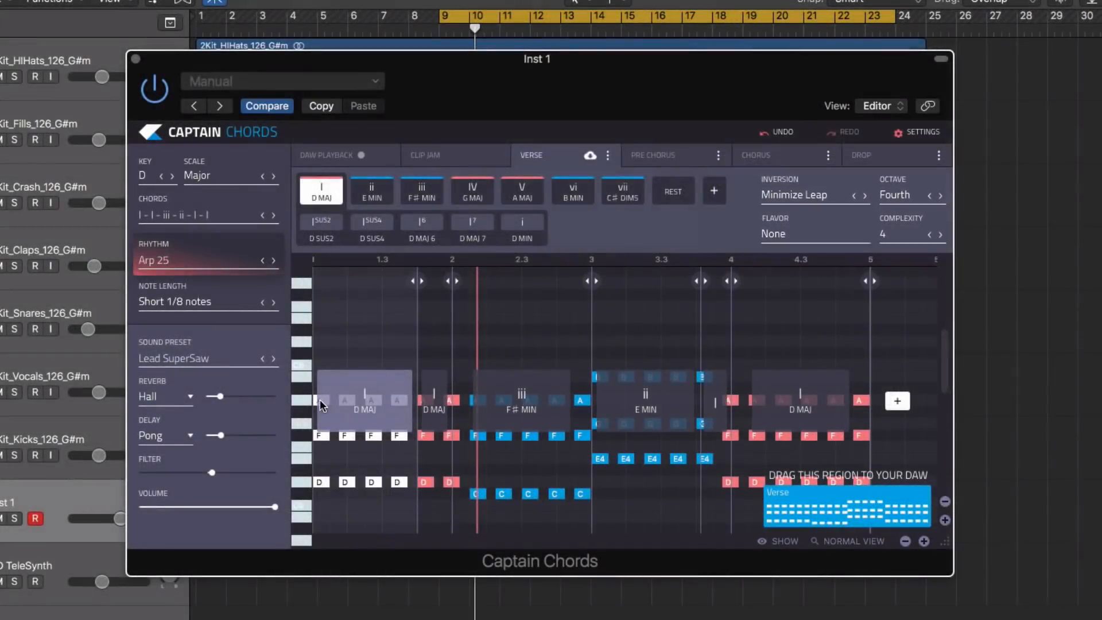
Try First Inversion and Second Inversion on the opening I chord of the Verse.
click(328, 394)
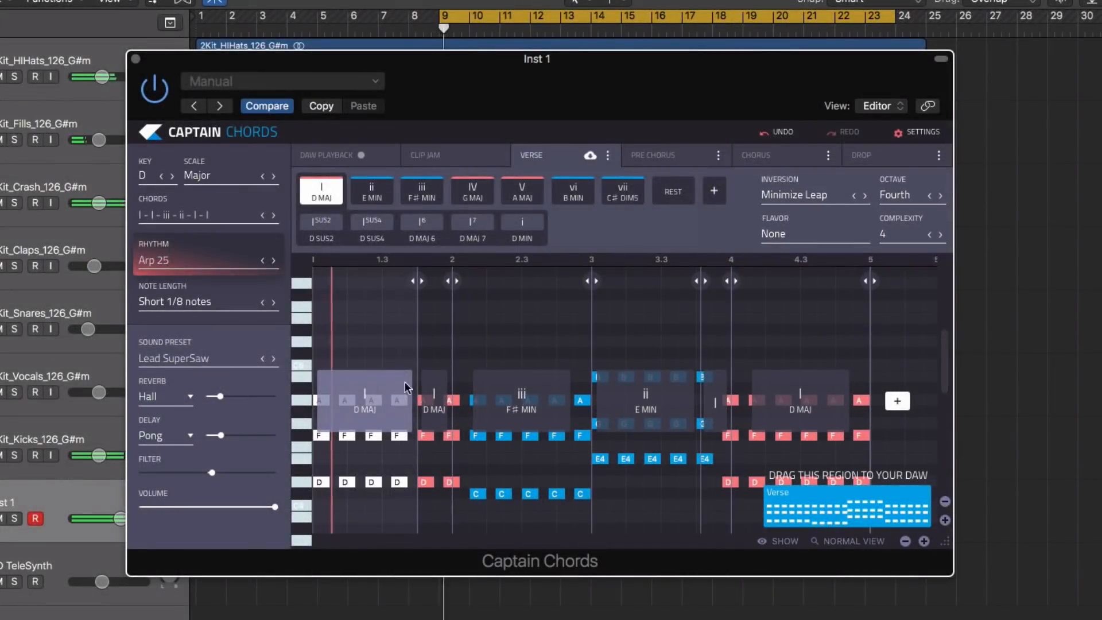
click(782, 194)
click(708, 240)
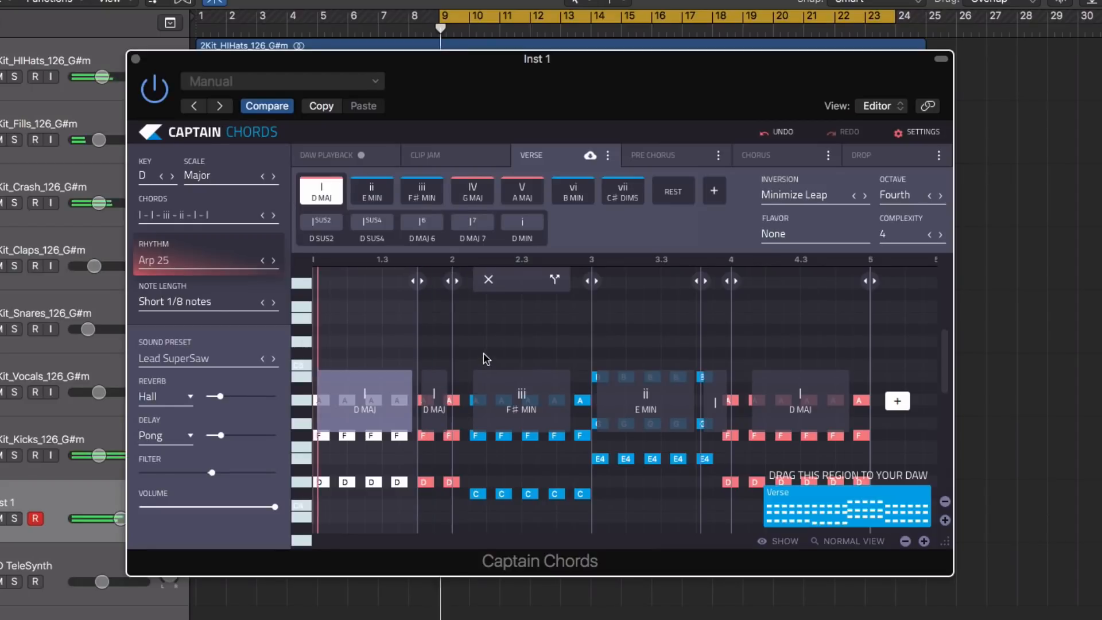
click(790, 192)
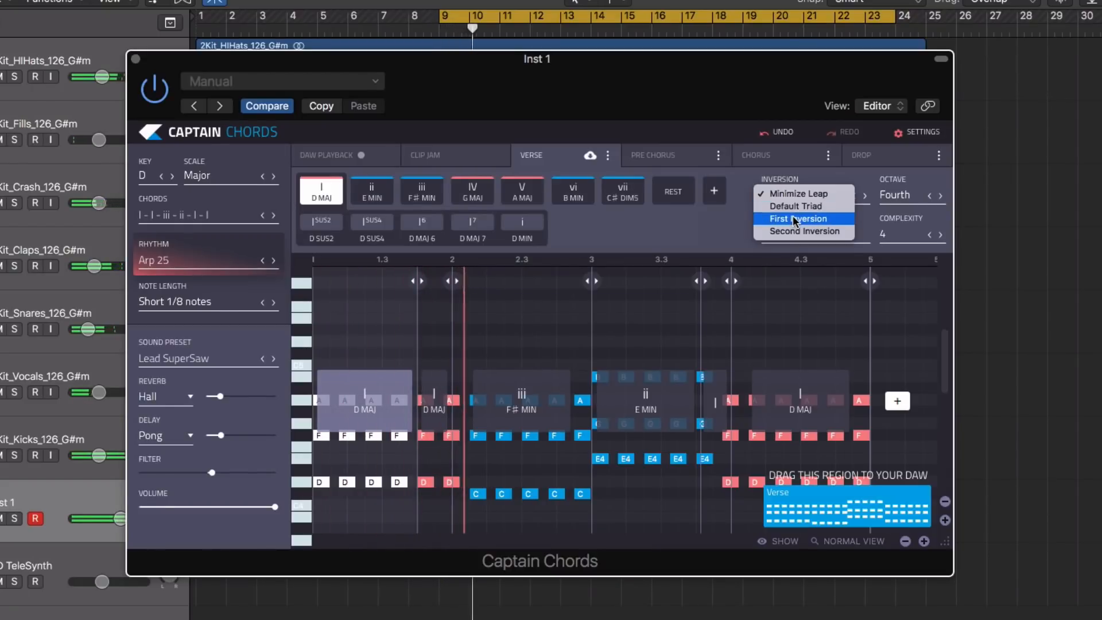
click(793, 214)
click(796, 194)
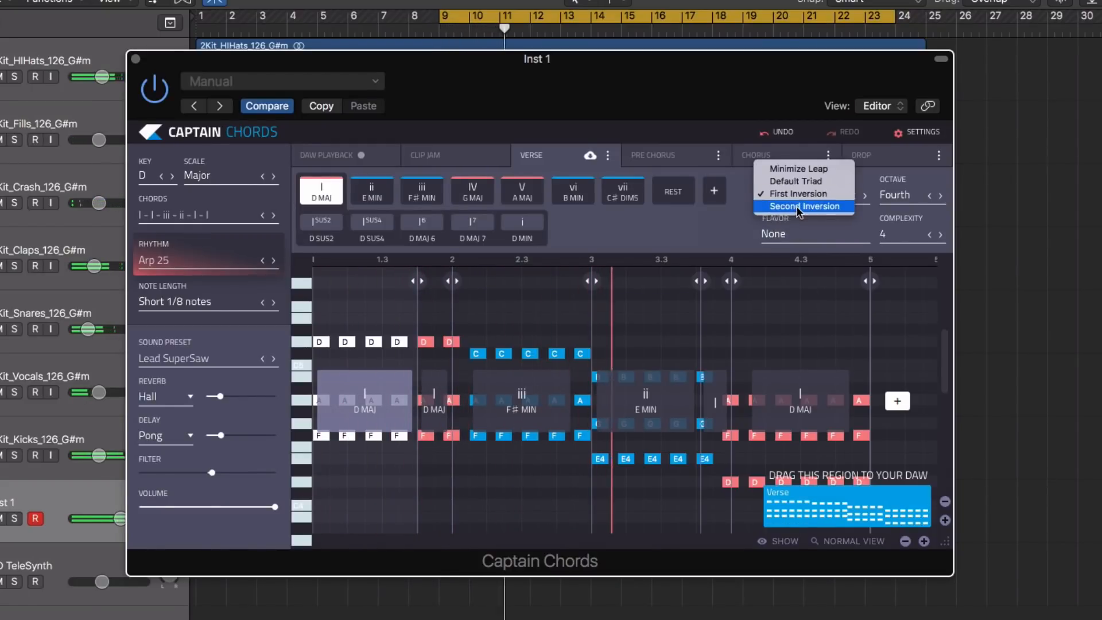
click(799, 211)
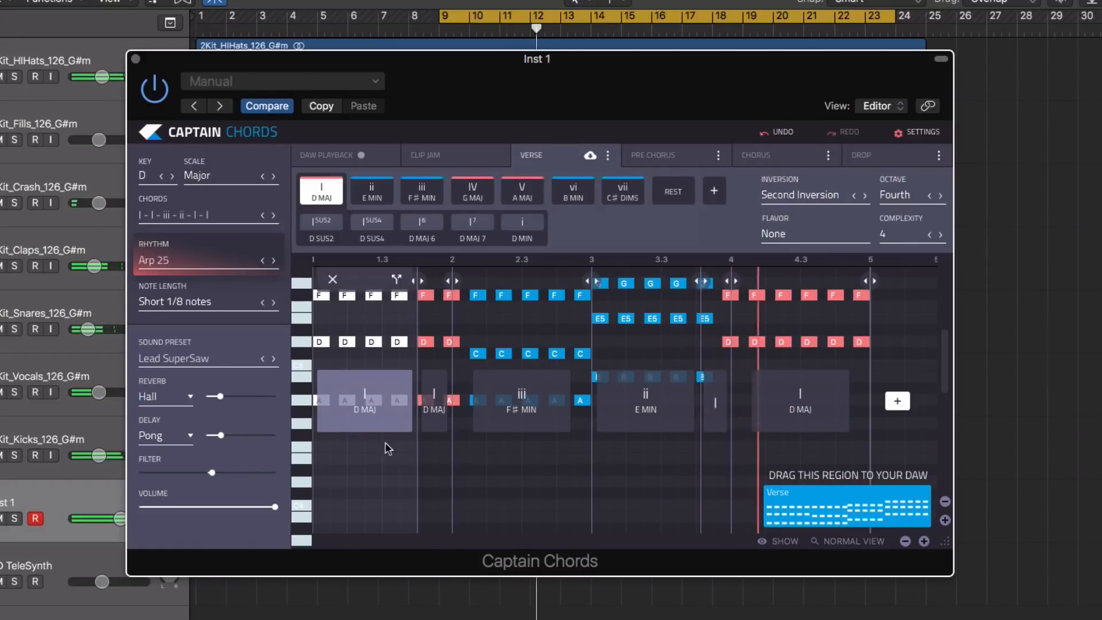
Try First Inversion on the iii chord and settle on Second Inversion.
scroll(379, 444, up, 3)
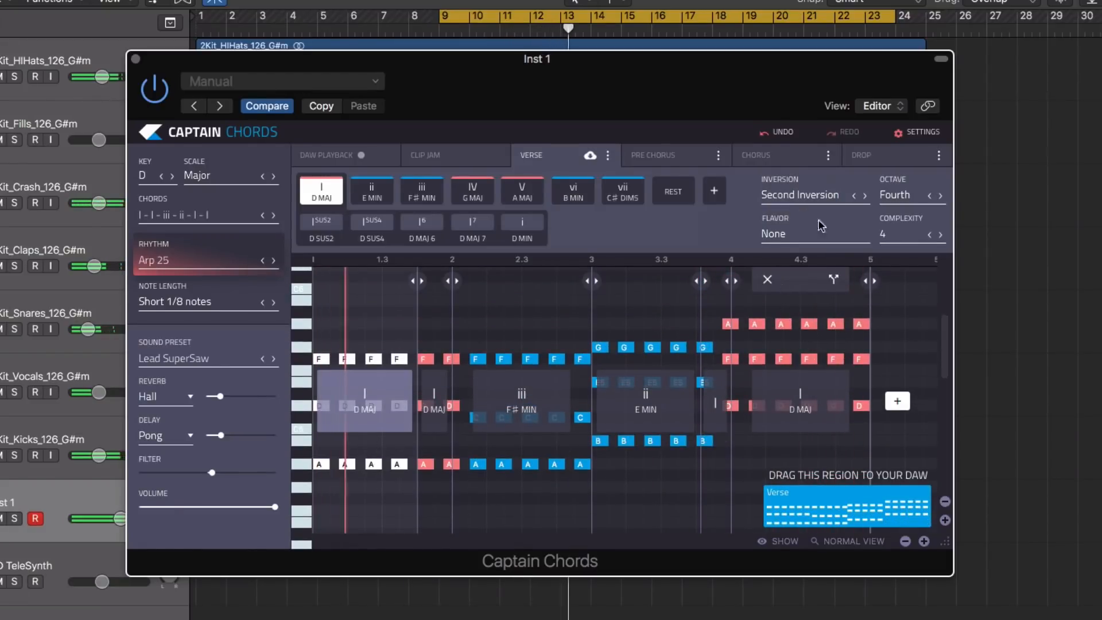
click(521, 402)
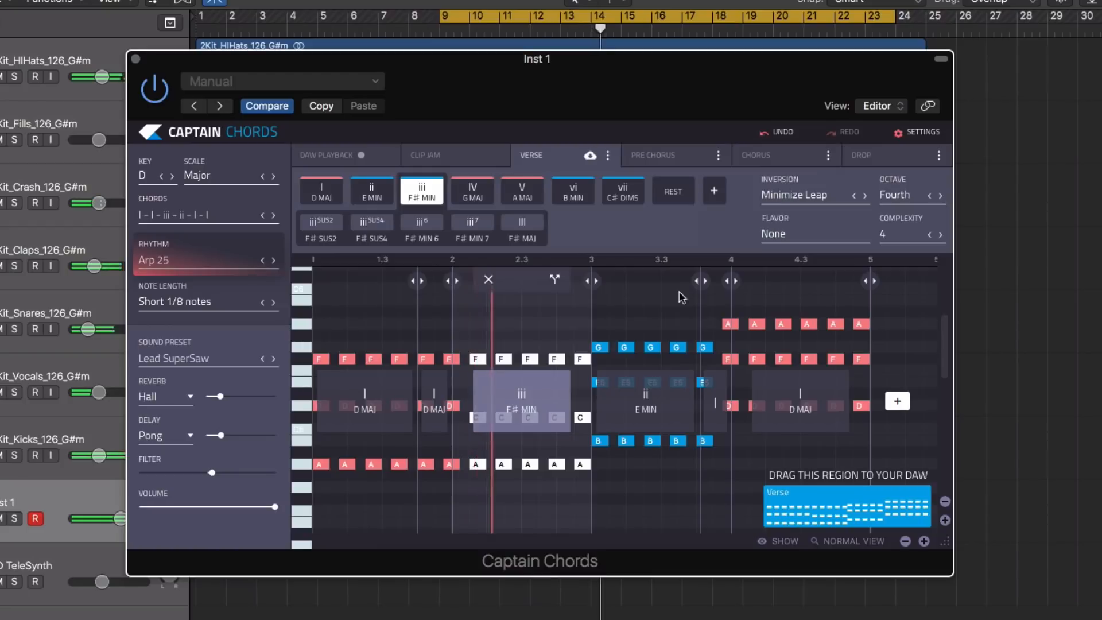
click(798, 194)
click(795, 220)
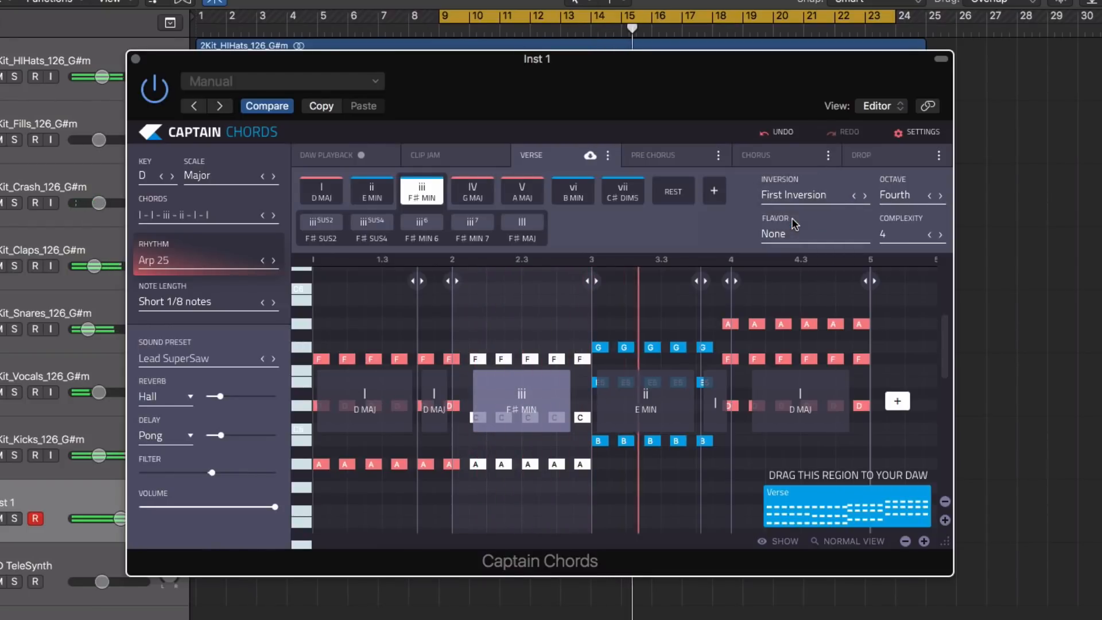
click(797, 195)
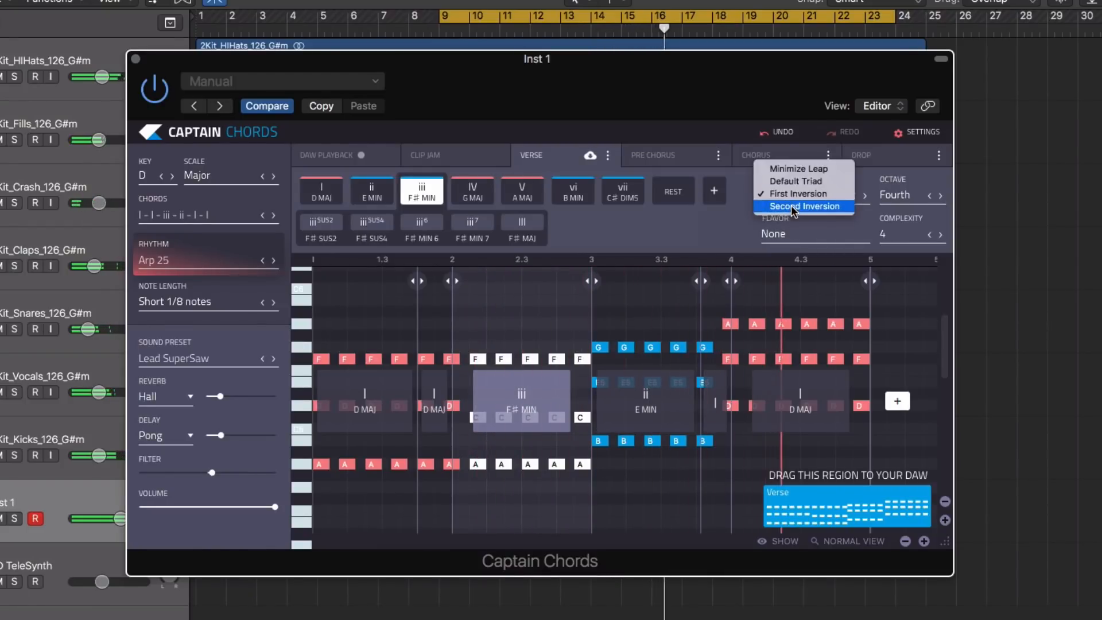
click(794, 210)
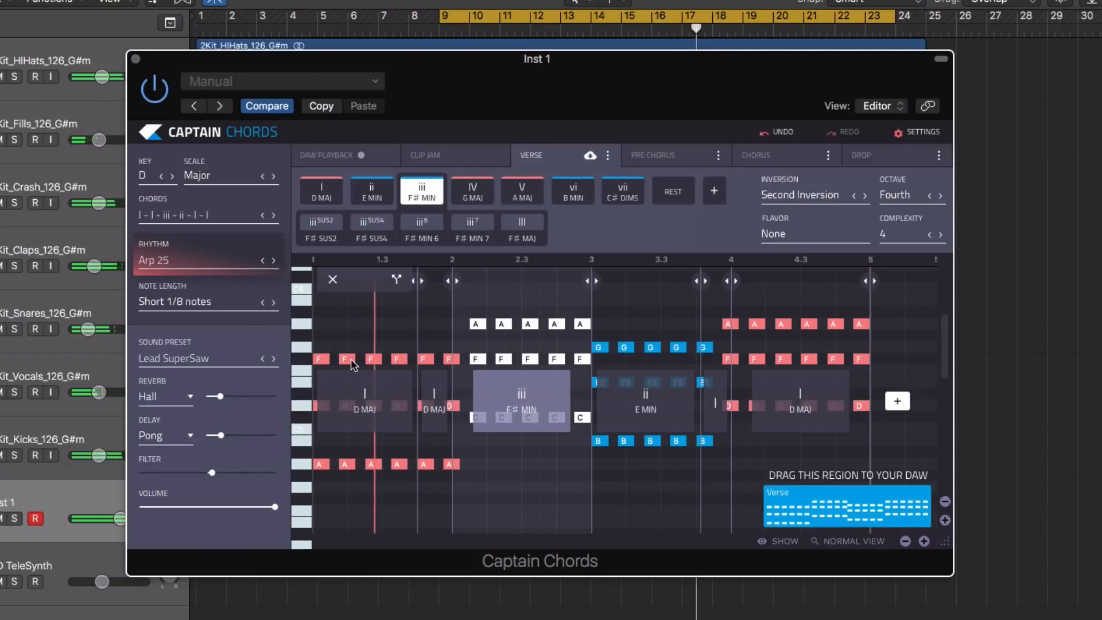
Set the opening I chord's inversion to Minimize Leap.
click(349, 363)
click(789, 194)
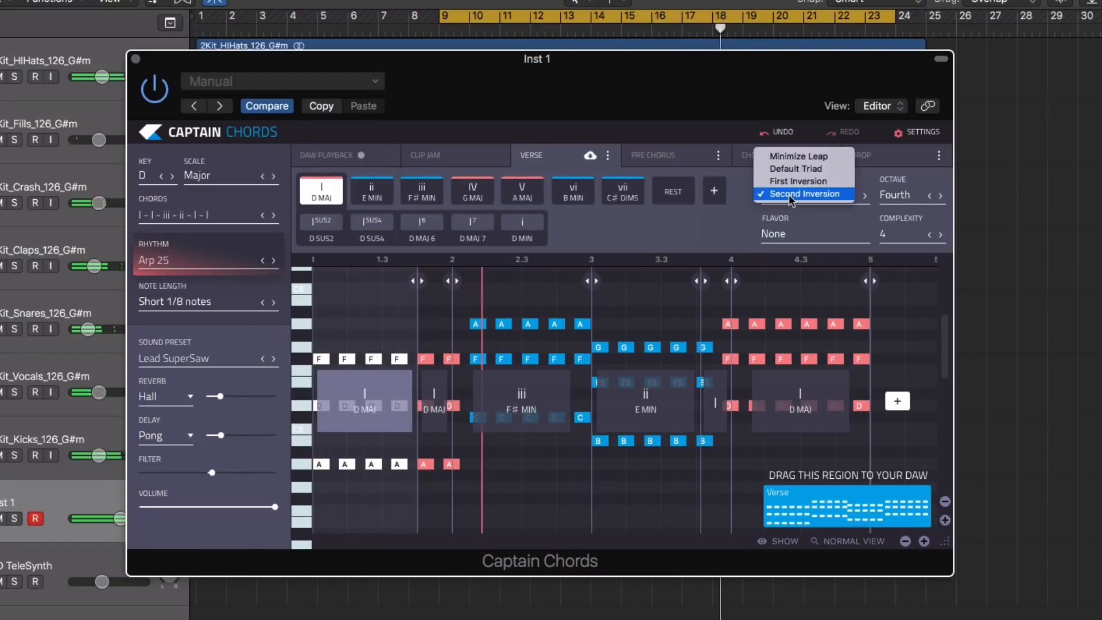
click(787, 158)
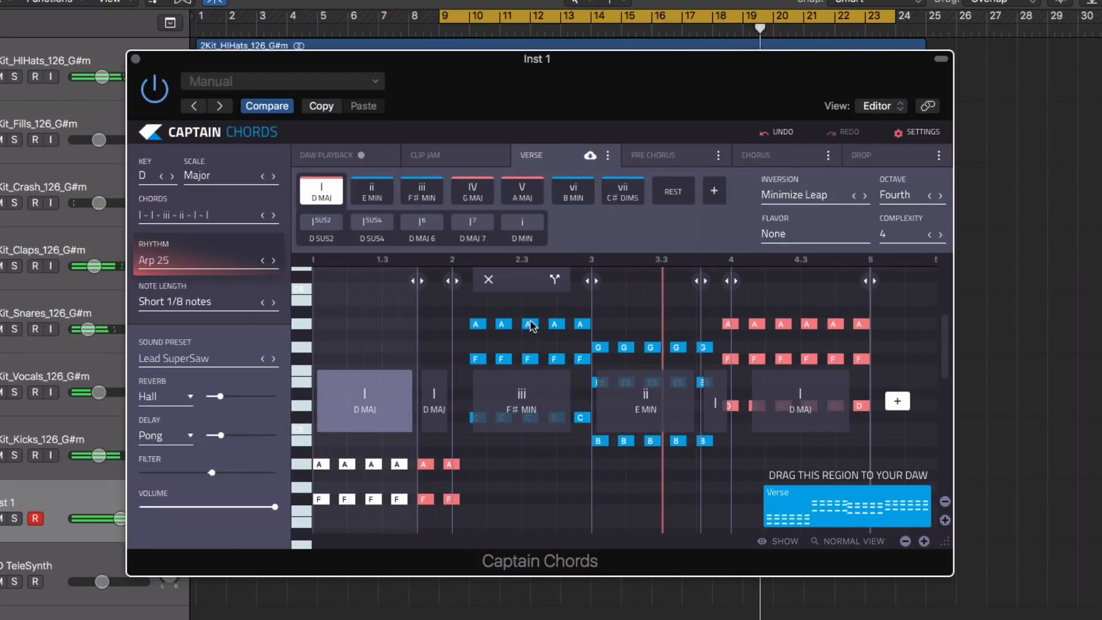
Compare the Third, Fourth and Fifth octaves on the iii chord and settle on Third.
click(543, 407)
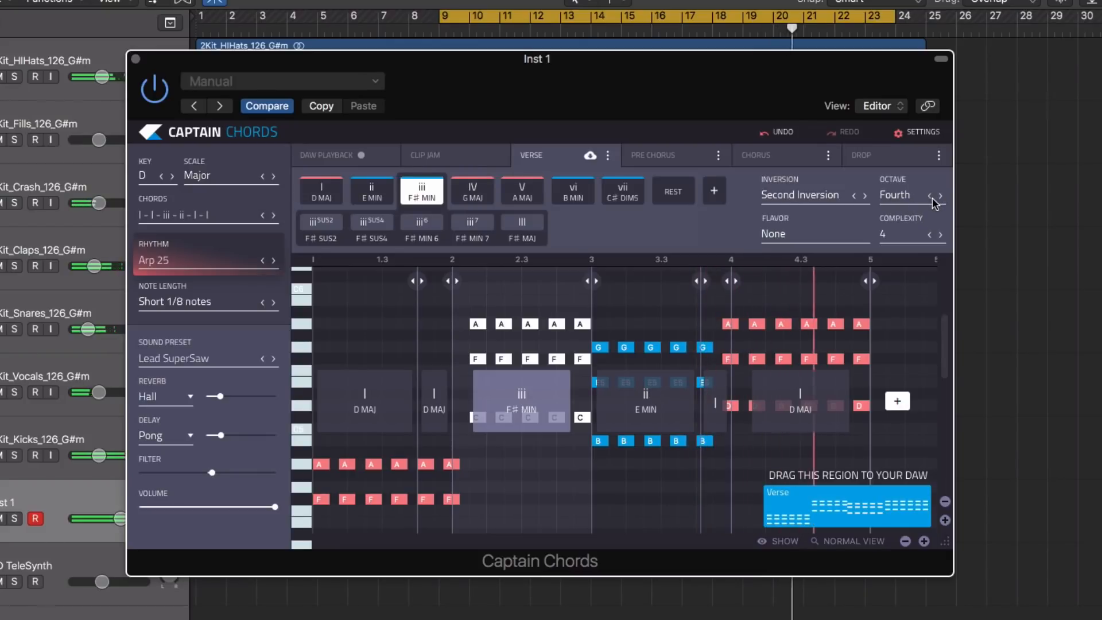
click(932, 196)
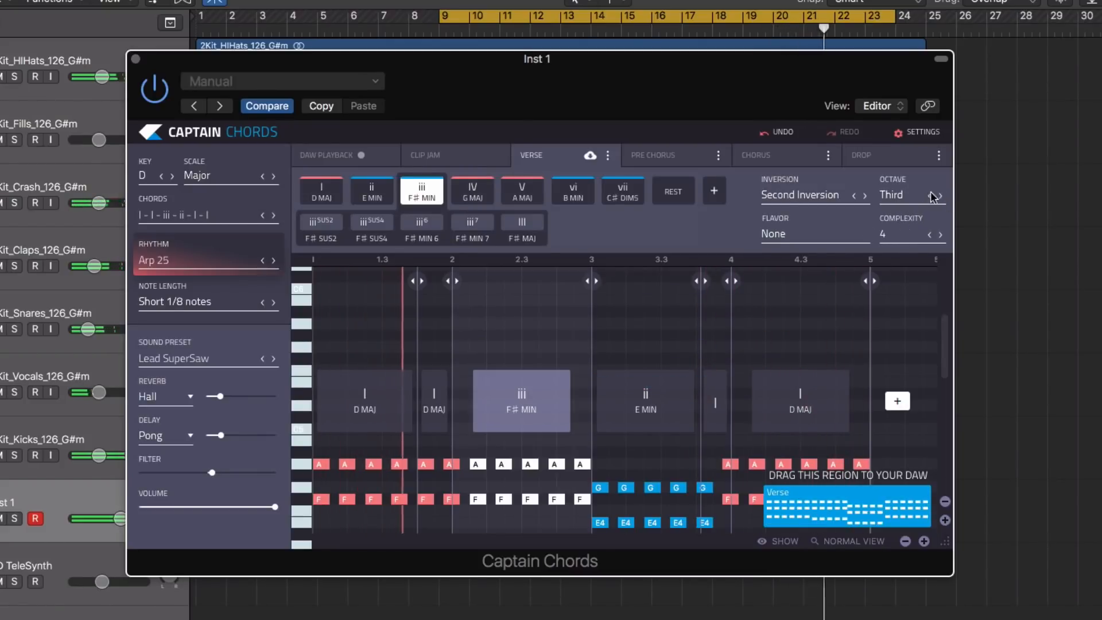
click(939, 196)
click(941, 197)
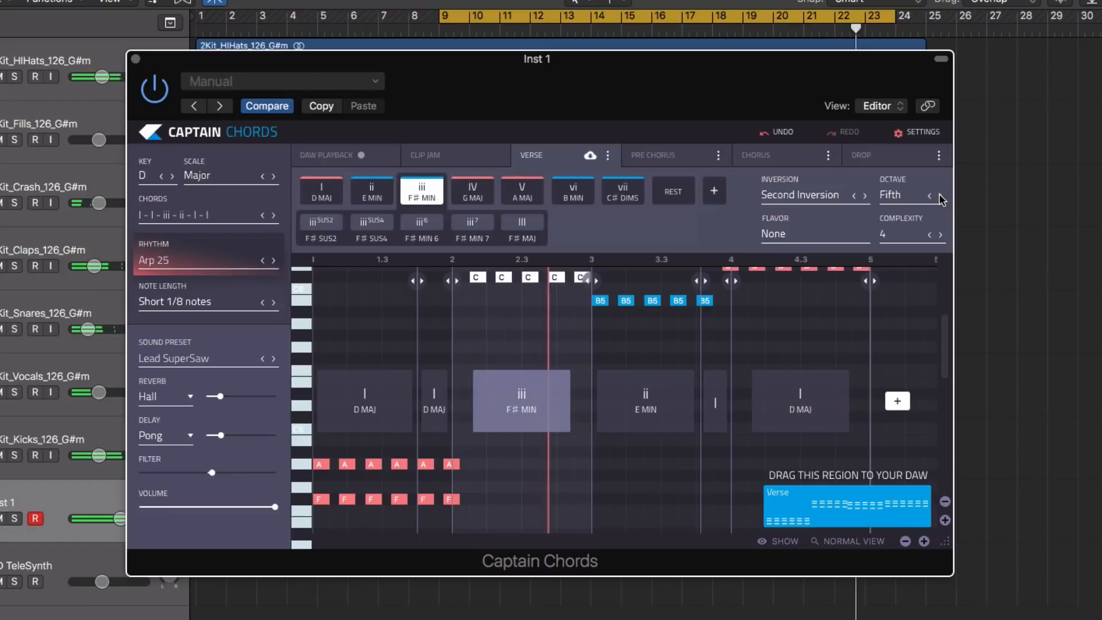
click(930, 196)
click(931, 196)
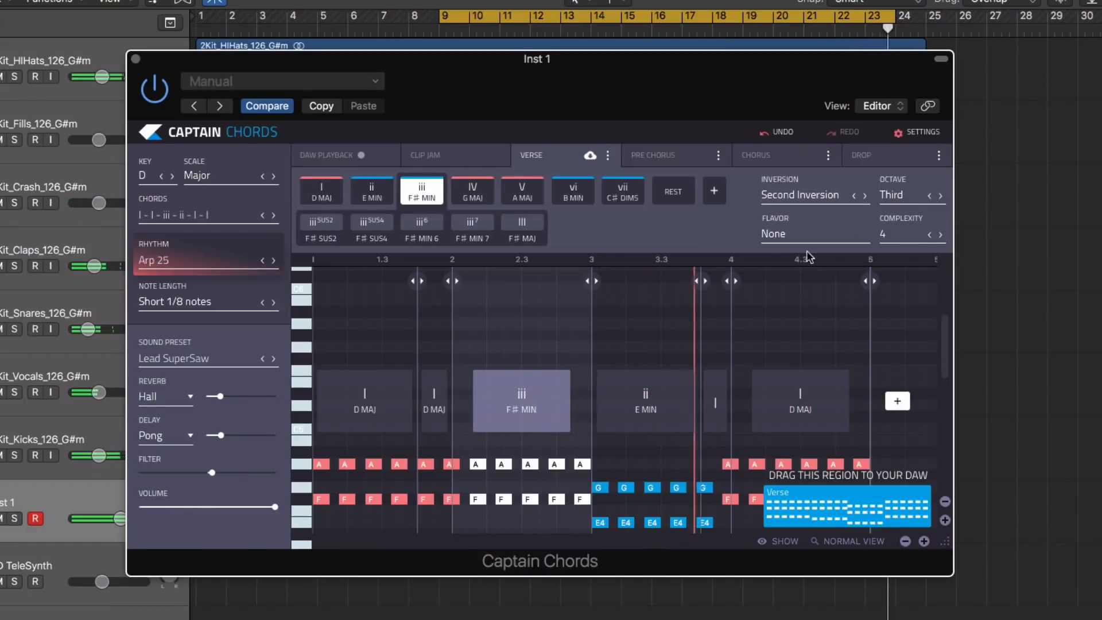
scroll(701, 351, up, 3)
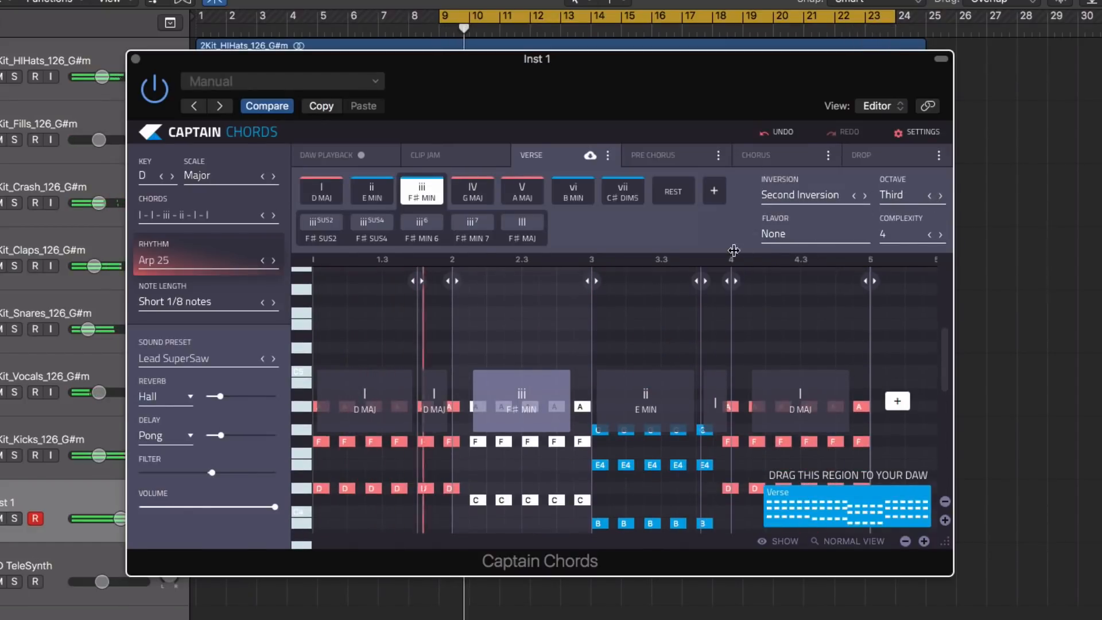
Set the flavor of the iii chord to 7th.
click(773, 236)
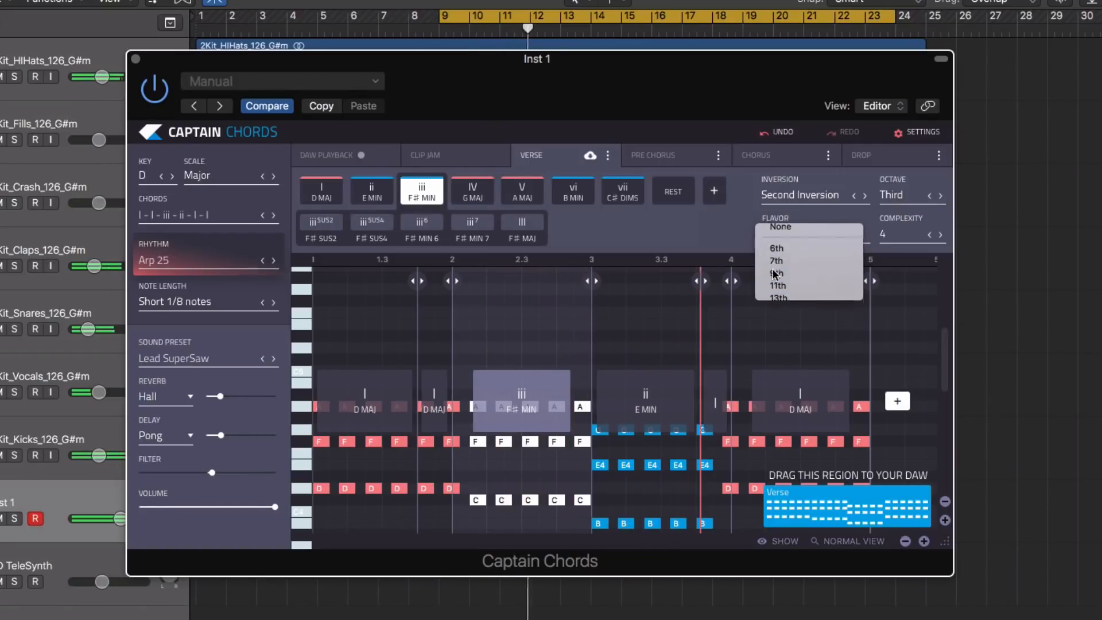
click(776, 266)
scroll(631, 413, down, 1)
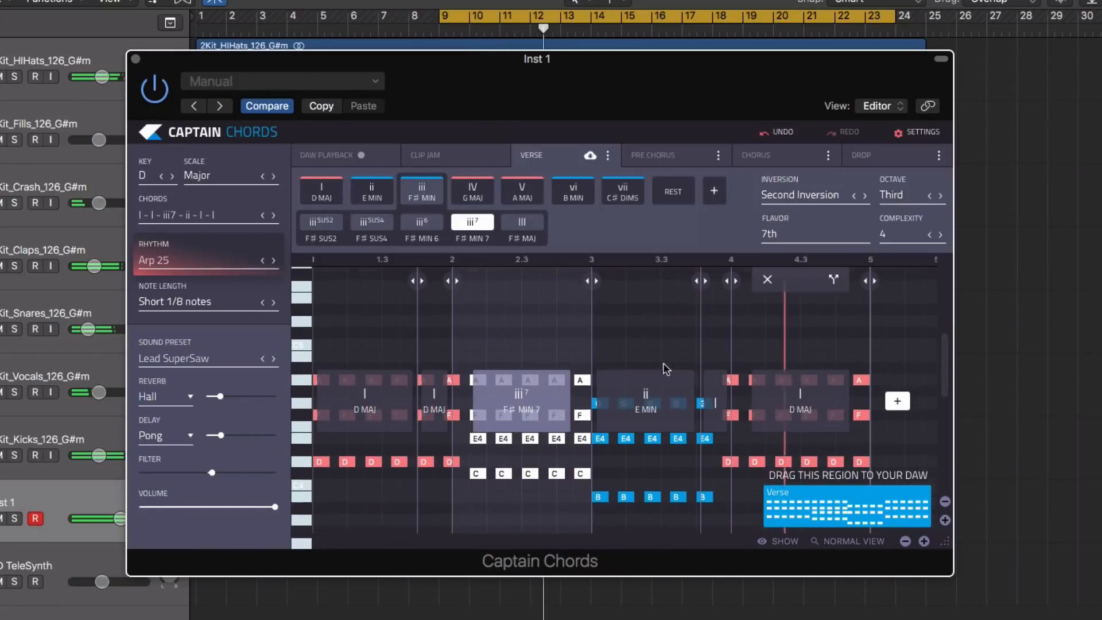
Compare the 9th, combined 7th and 9th, and 7th flavors on the closing I chord and return it to None.
click(754, 385)
click(773, 234)
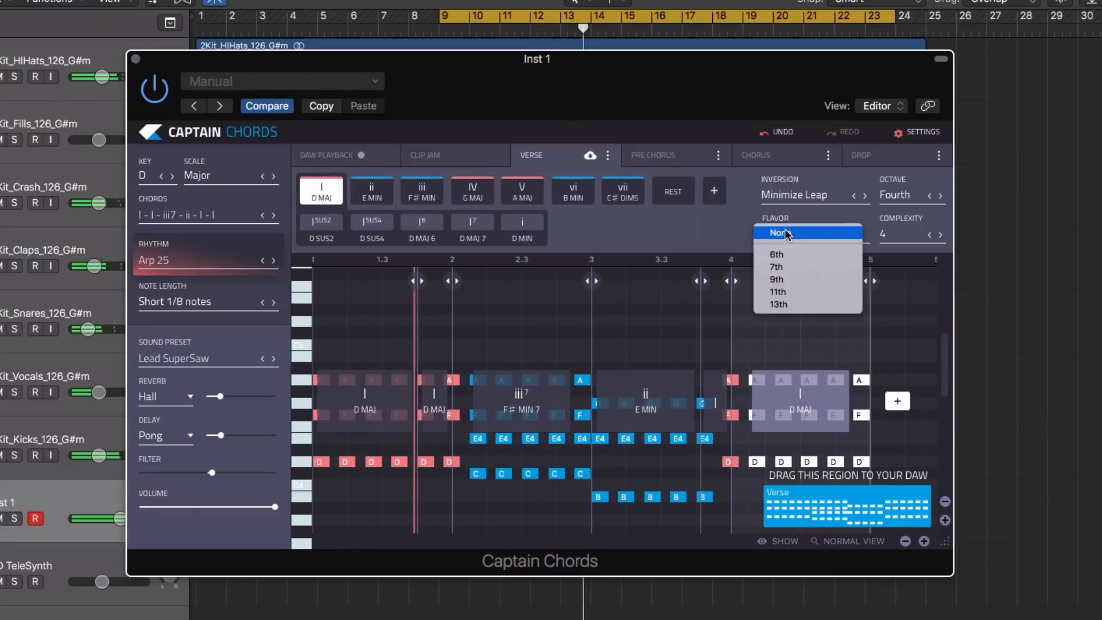
click(776, 277)
scroll(789, 336, down, 2)
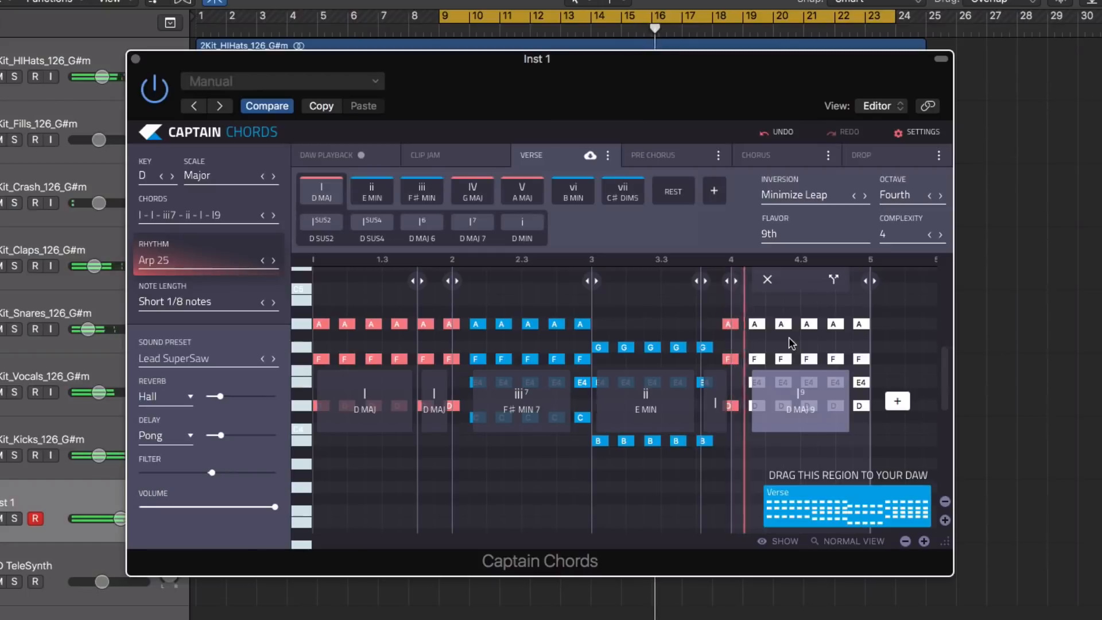
click(777, 233)
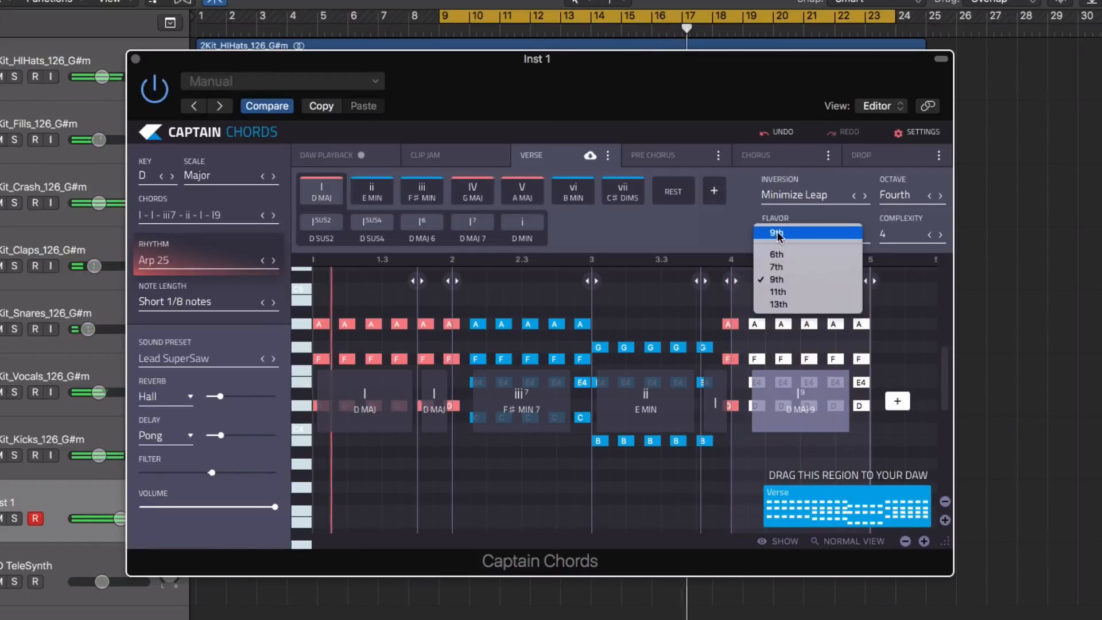
click(776, 268)
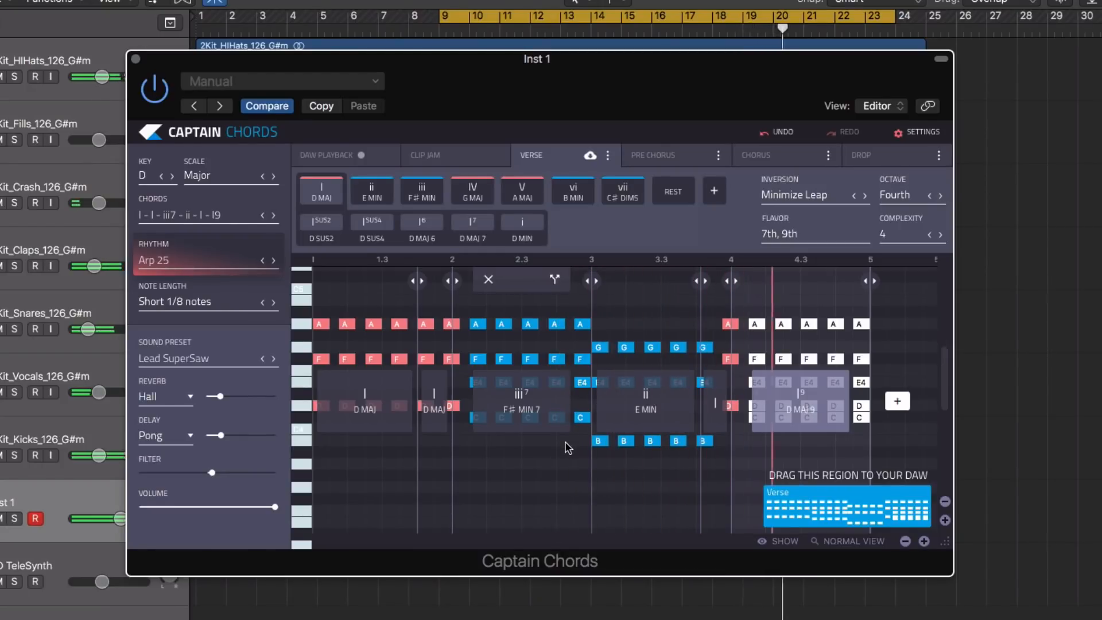
click(784, 234)
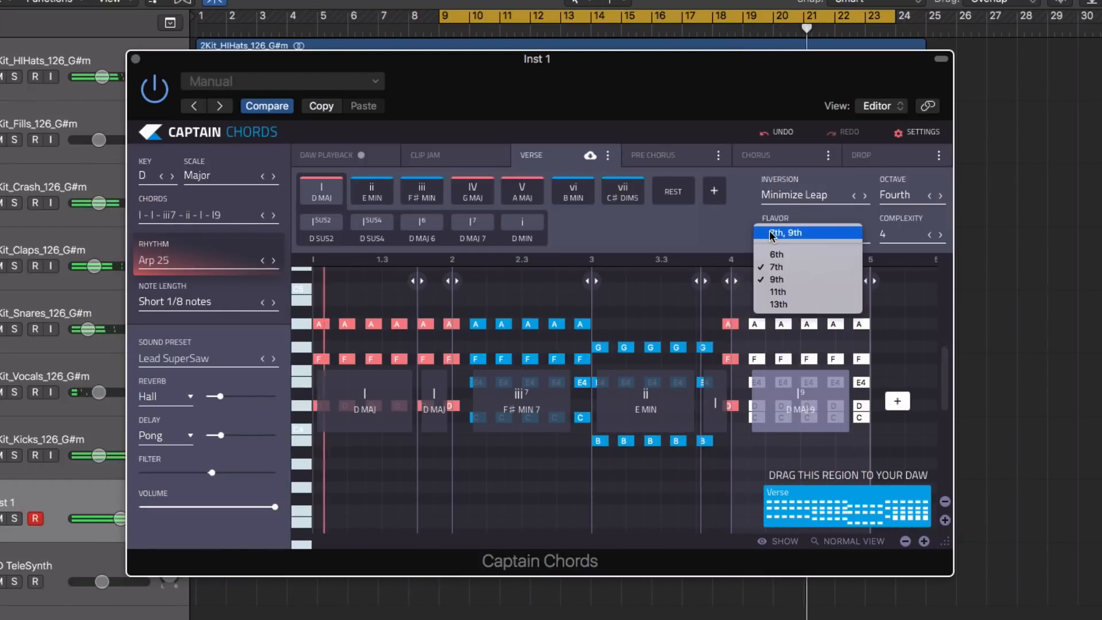
click(775, 280)
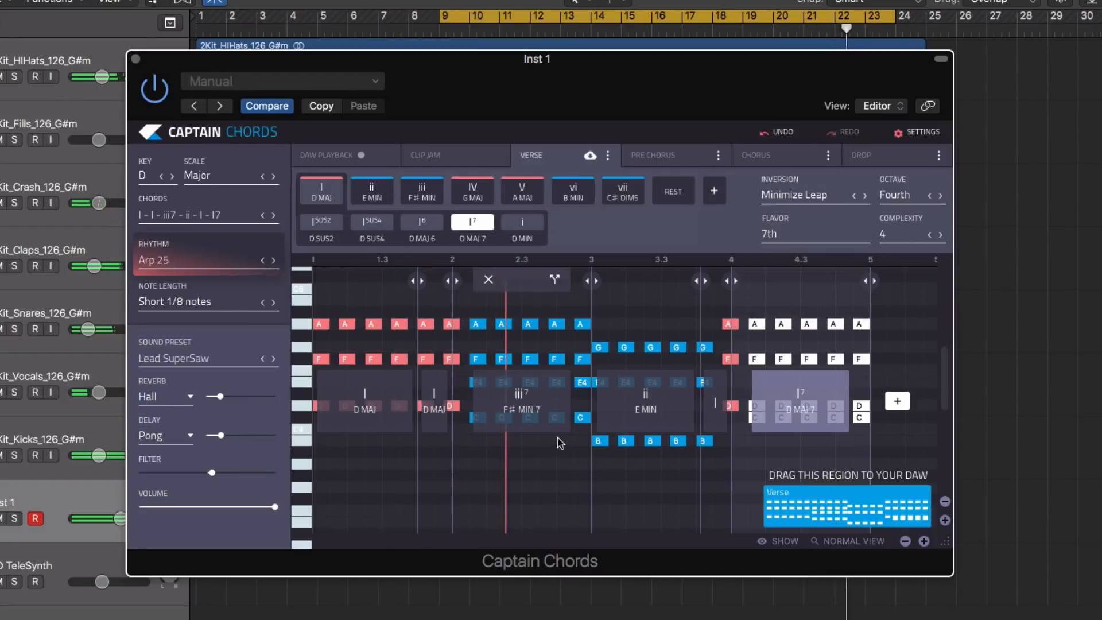
click(767, 229)
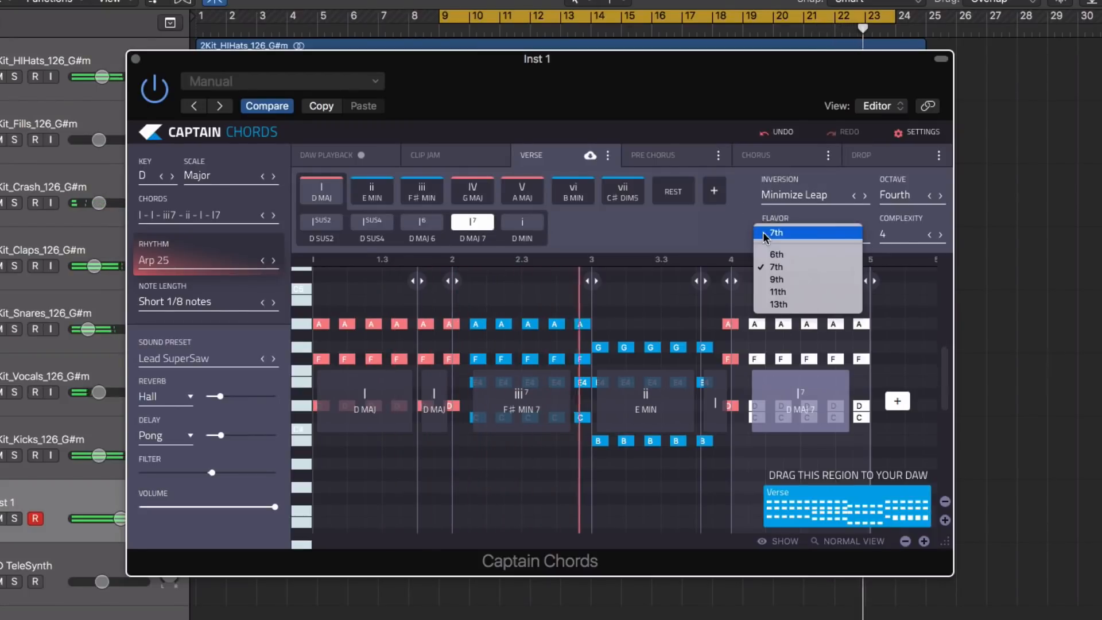
click(772, 263)
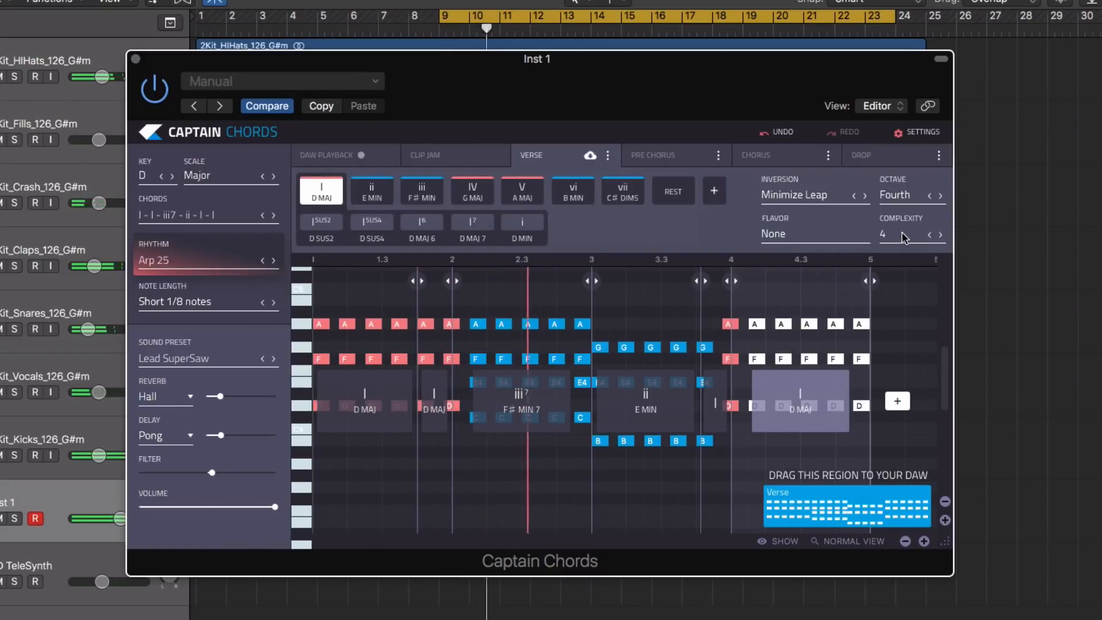
Set the complexity of the opening I chord and the iii7 chord to 6.
click(318, 320)
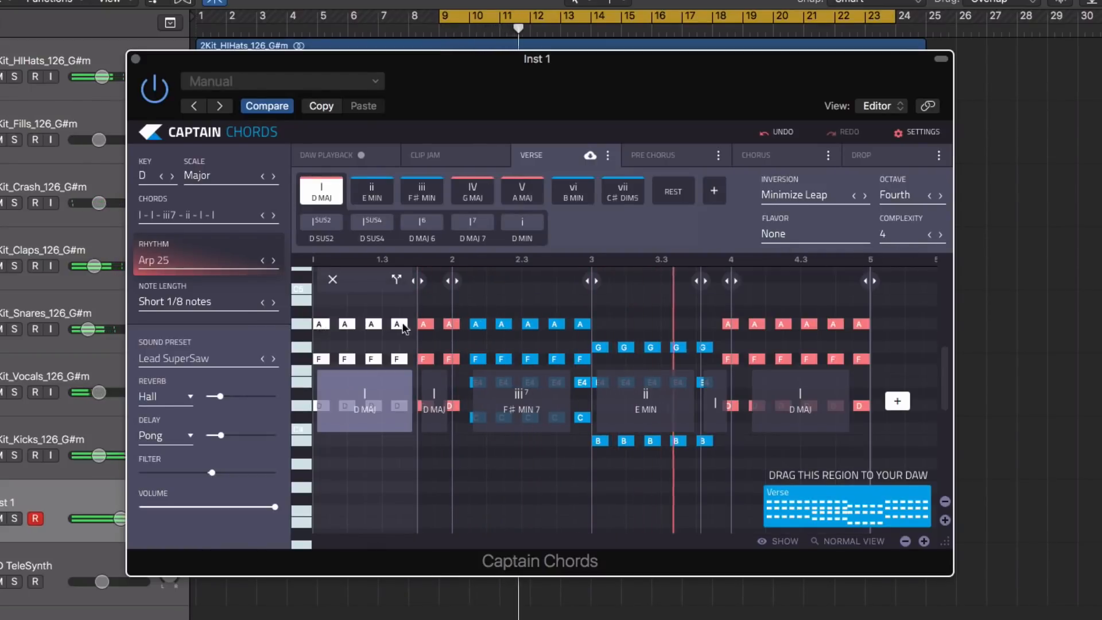
click(939, 235)
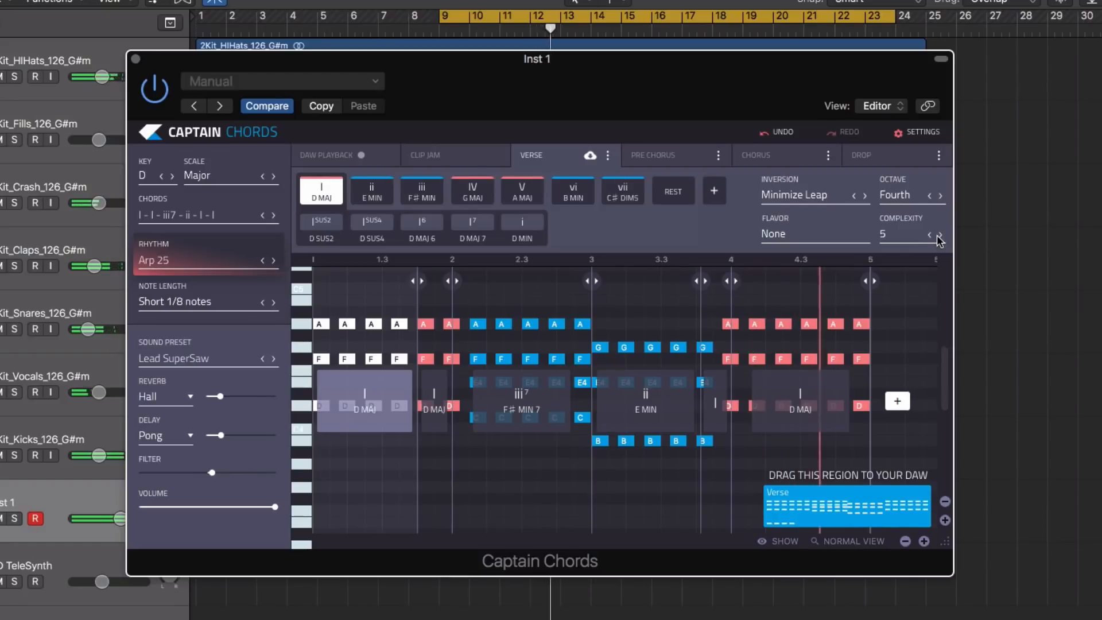
click(940, 236)
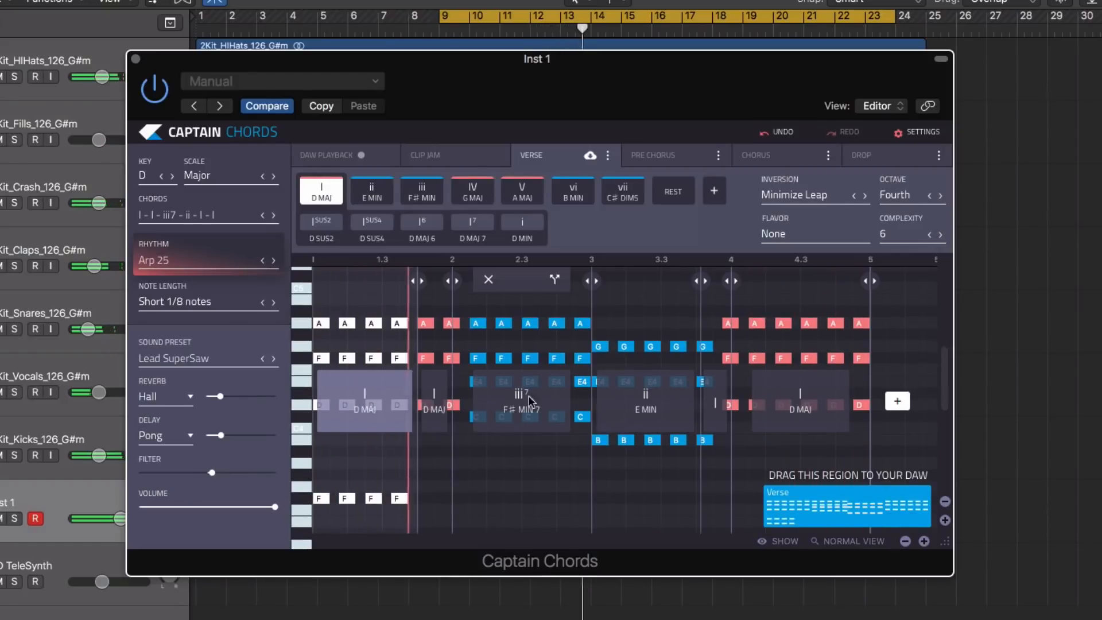
click(520, 411)
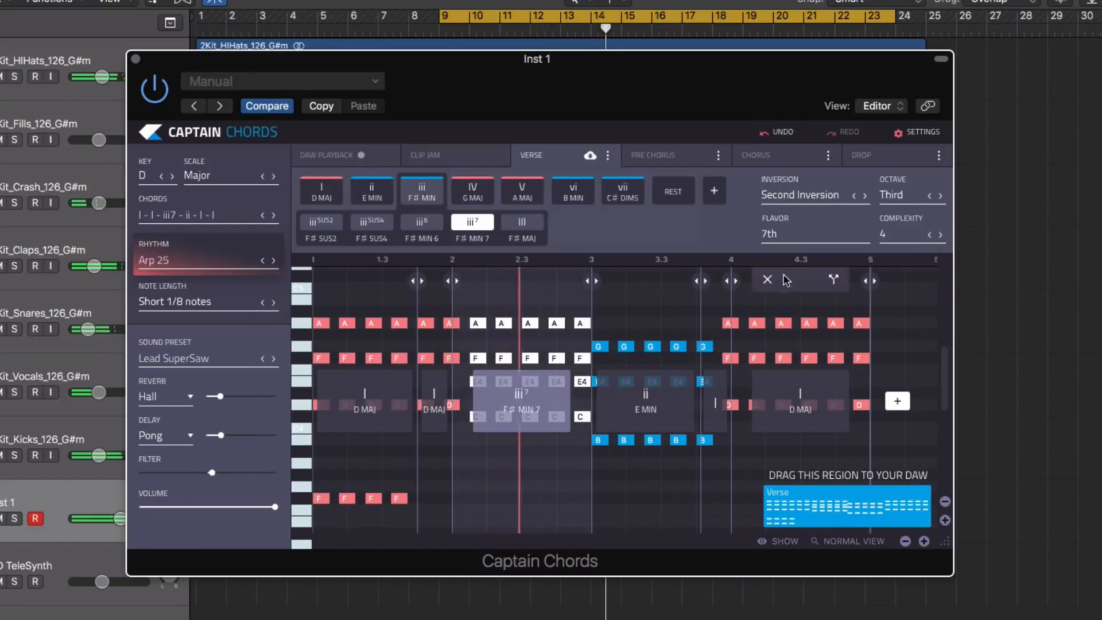
click(939, 235)
click(939, 236)
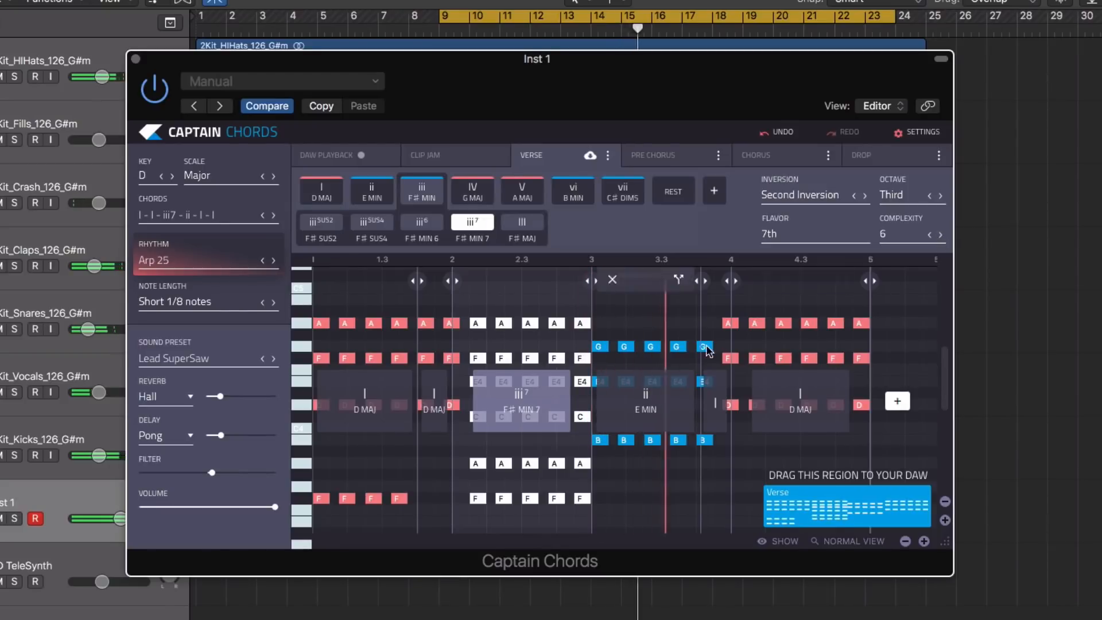
Set the complexity of the ii chord and the closing I chord to 6.
click(625, 351)
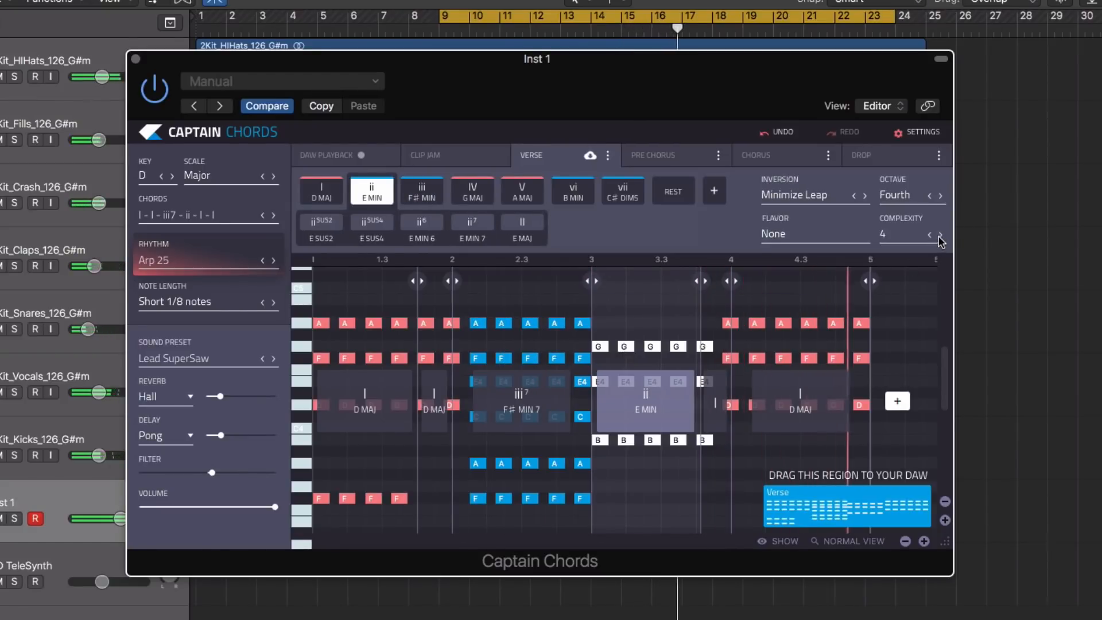
click(941, 236)
click(940, 236)
click(804, 345)
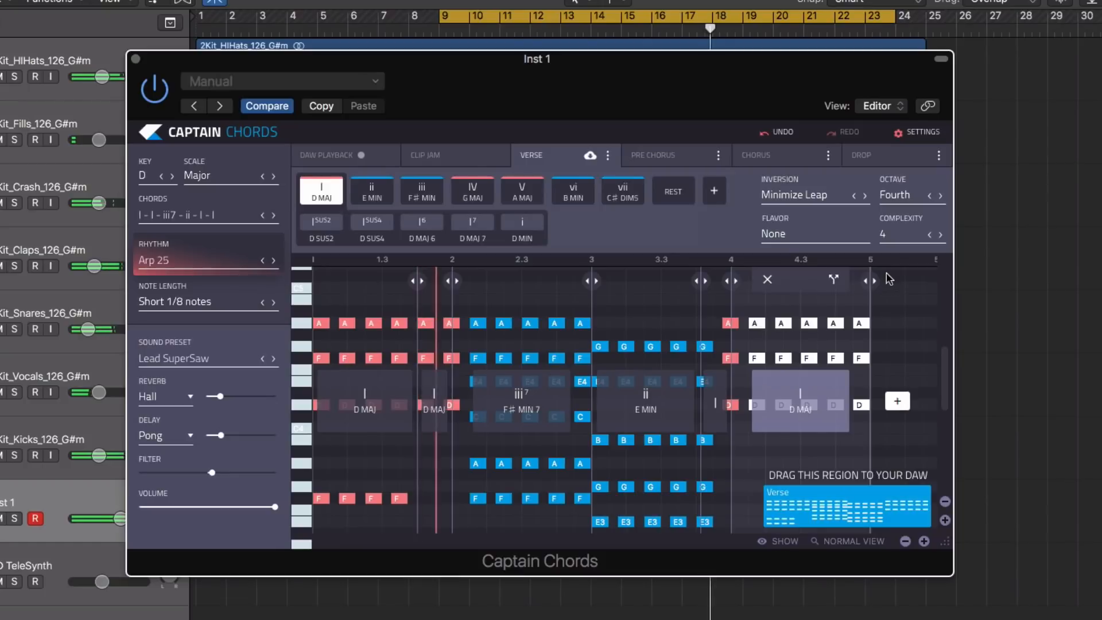
click(940, 235)
click(941, 236)
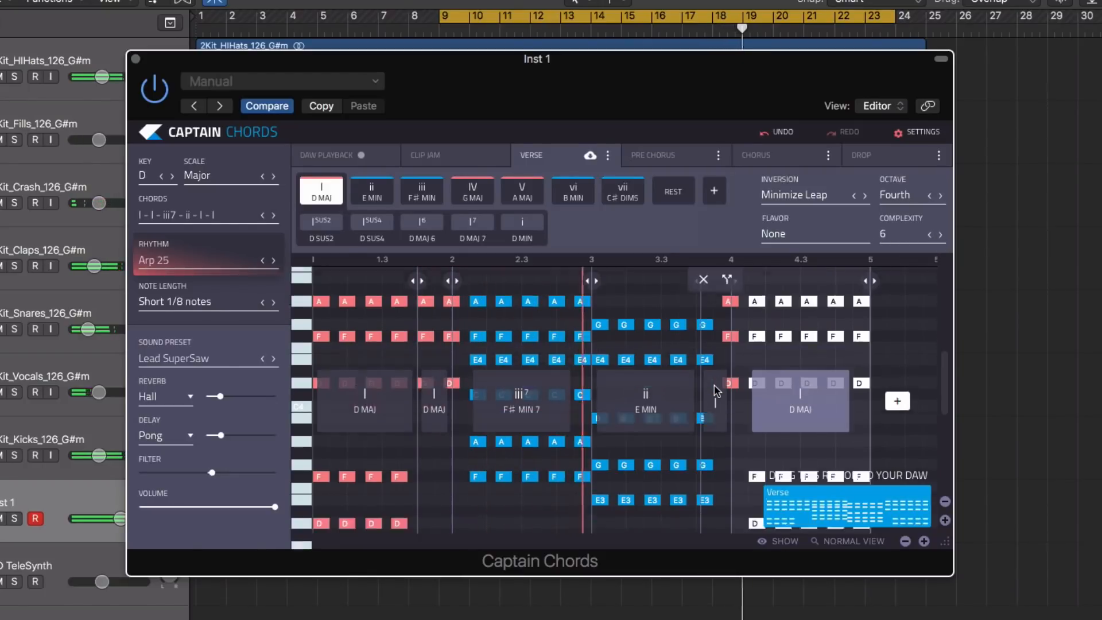
Zoom out the note grid and try exporting the Verse region to the DAW arrangement.
click(945, 502)
click(945, 501)
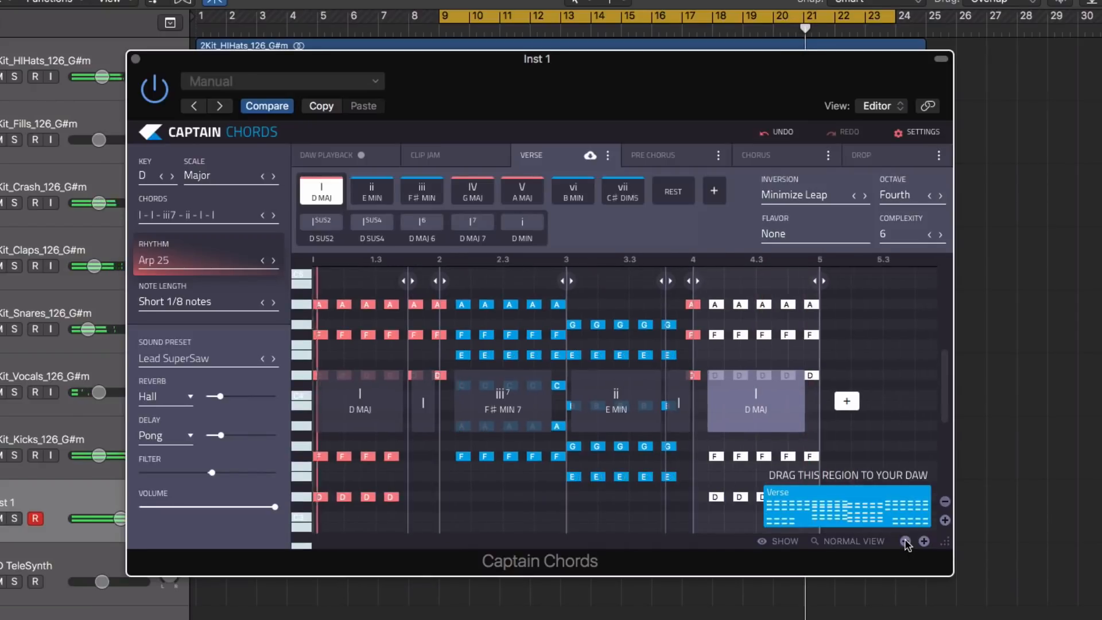
click(945, 502)
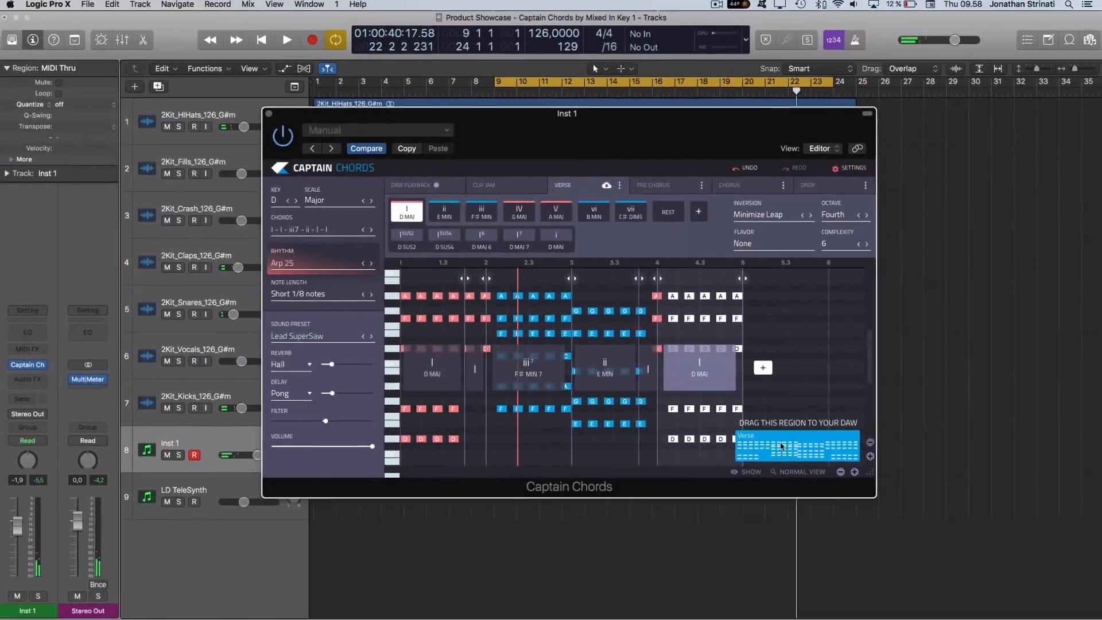
mouse_move(826, 508)
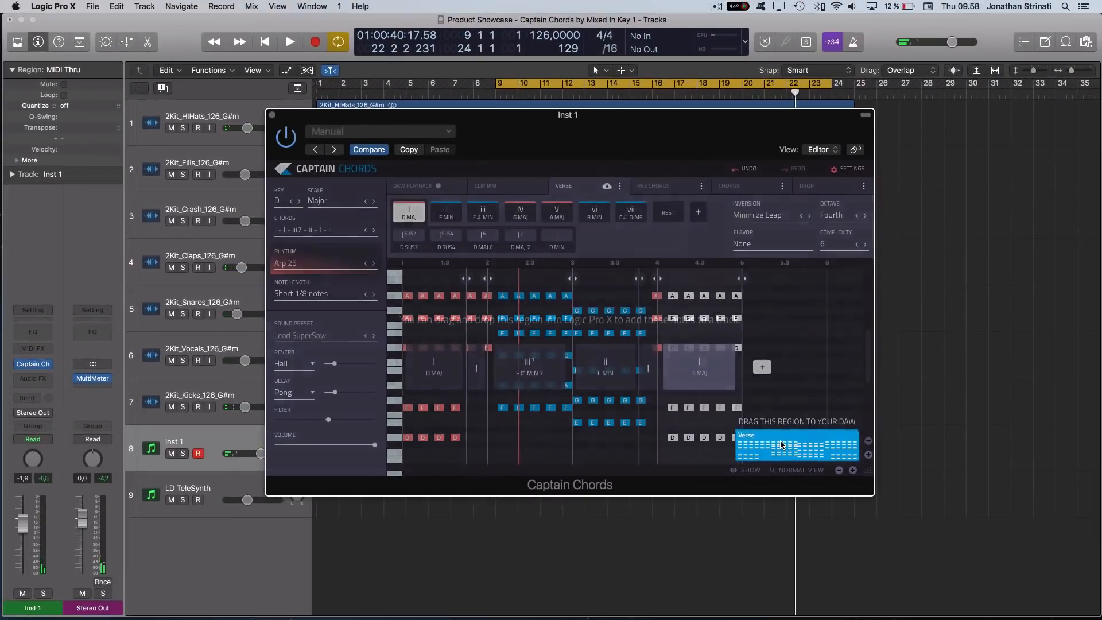
drag(782, 445, 758, 449)
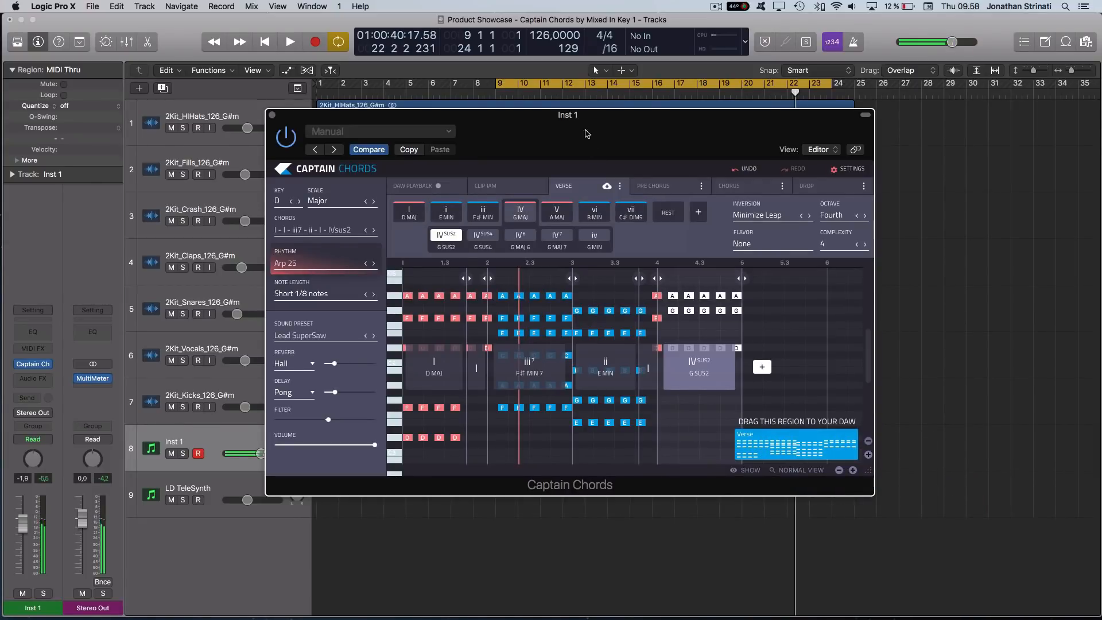
Close the Captain Chords window and switch to the LD TeleSynth track with Inst 1 muted.
drag(586, 130, 586, 131)
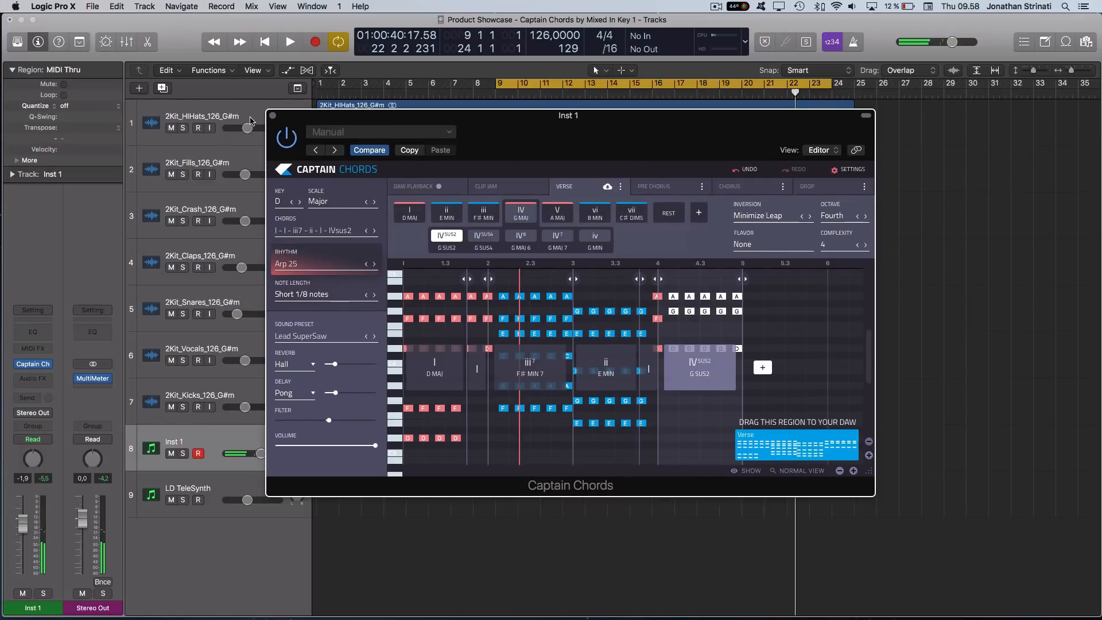
click(273, 117)
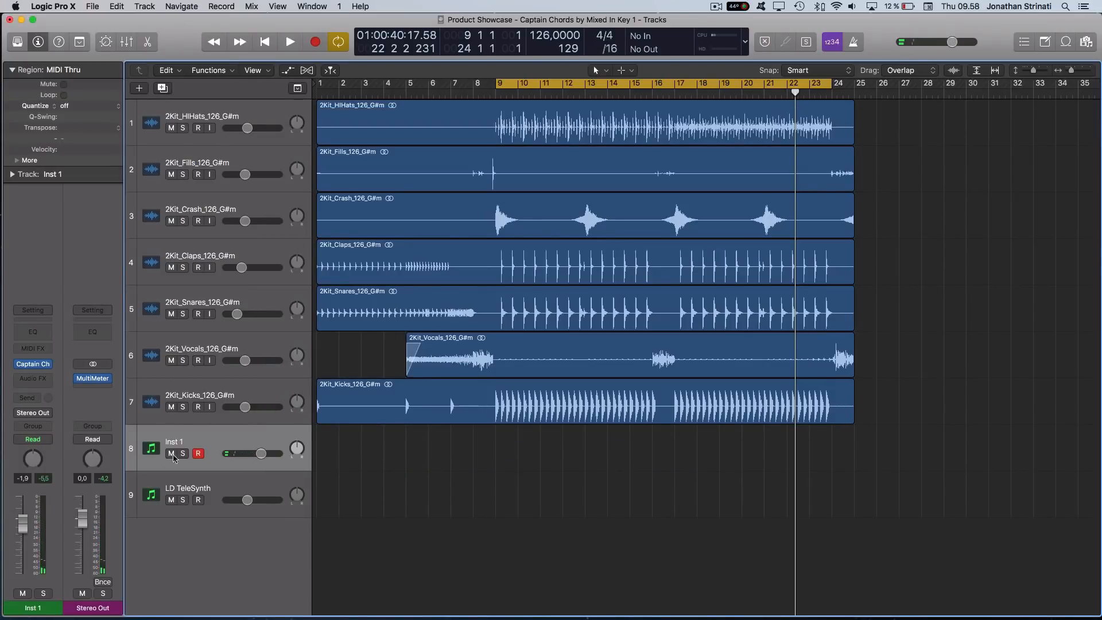
click(196, 489)
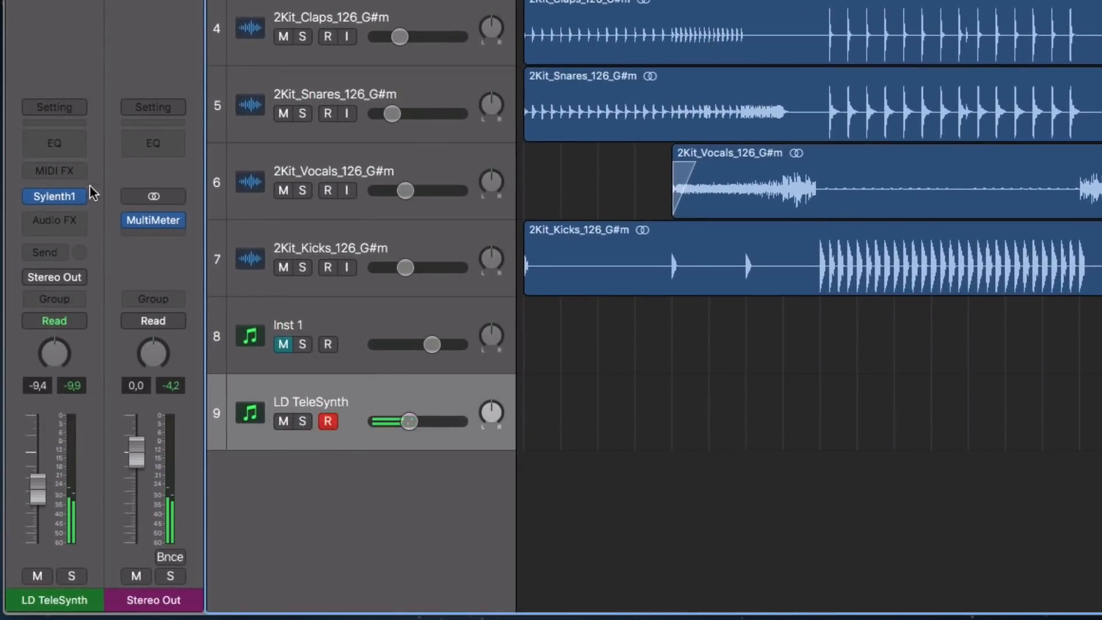
Load Captain Chords as a MIDI effect on the LD TeleSynth track and start writing in F Minor.
click(78, 174)
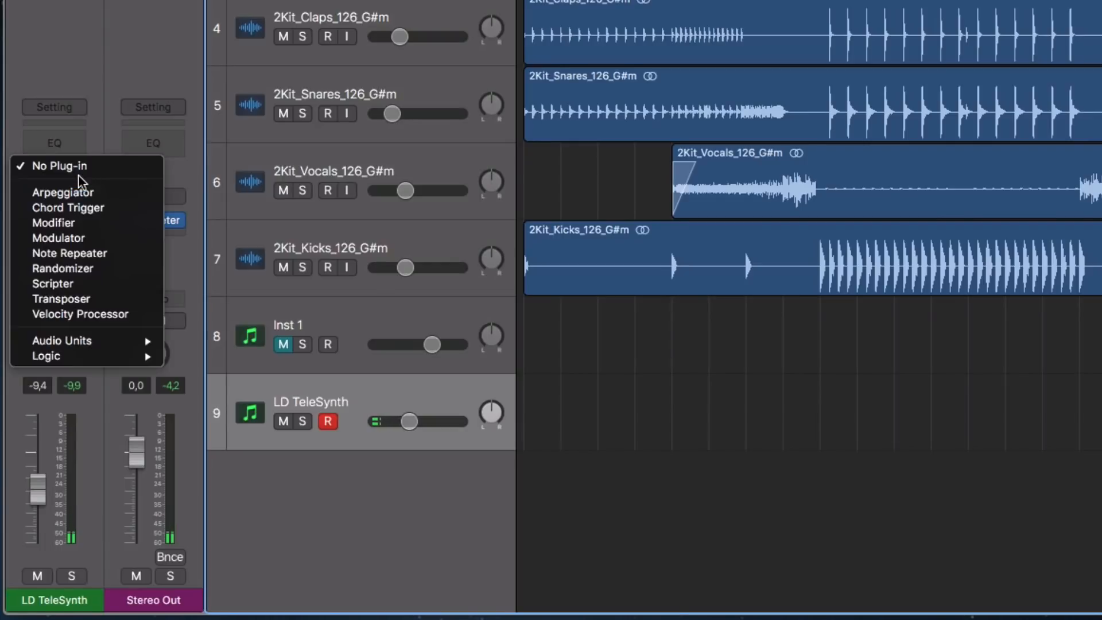
mouse_move(71, 339)
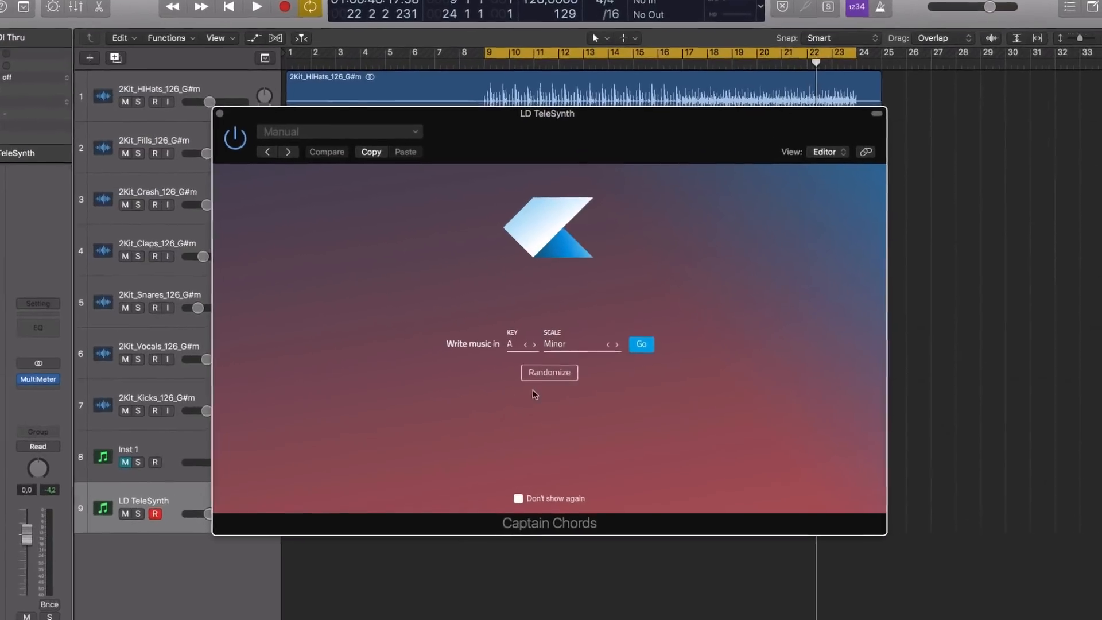
click(520, 339)
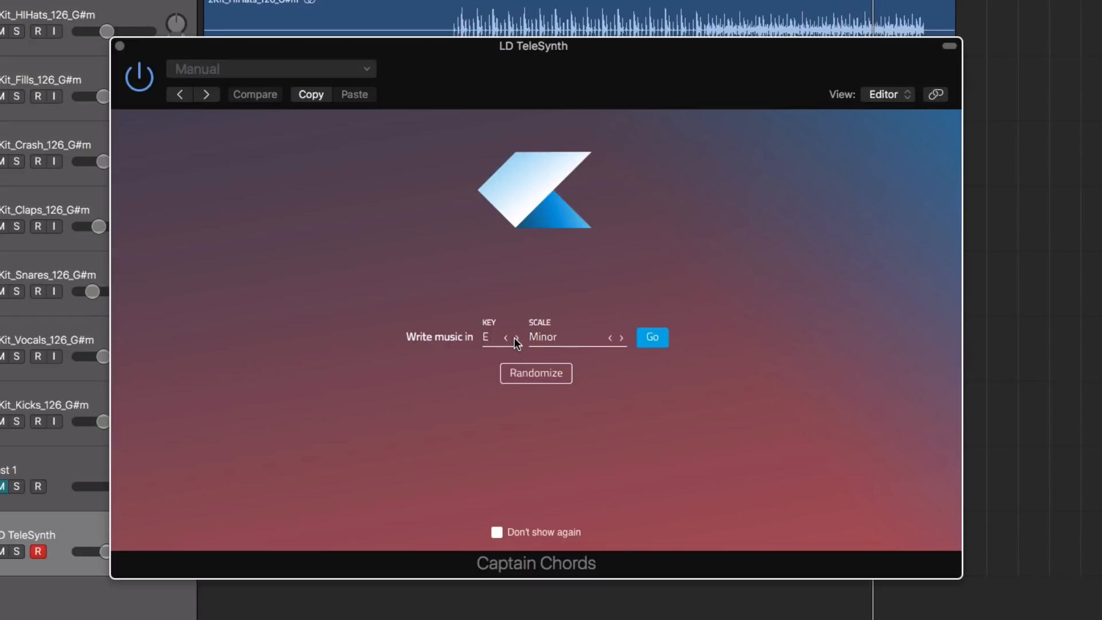
click(652, 338)
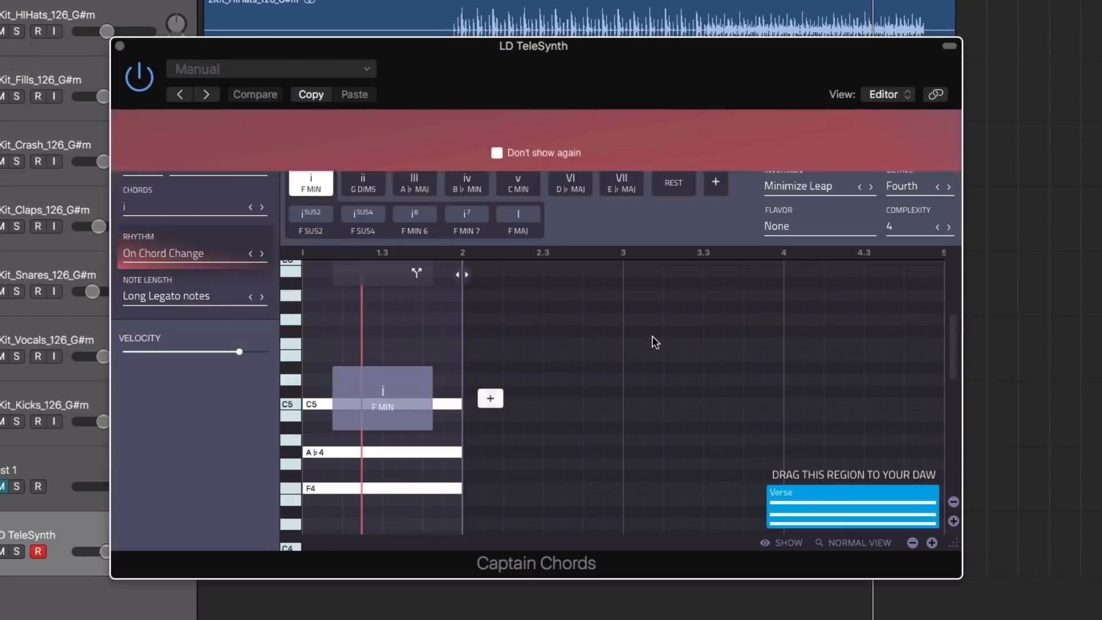
Extend the Verse progression after the opening i chord with iv, i sus4 and VI while the project plays.
key(space)
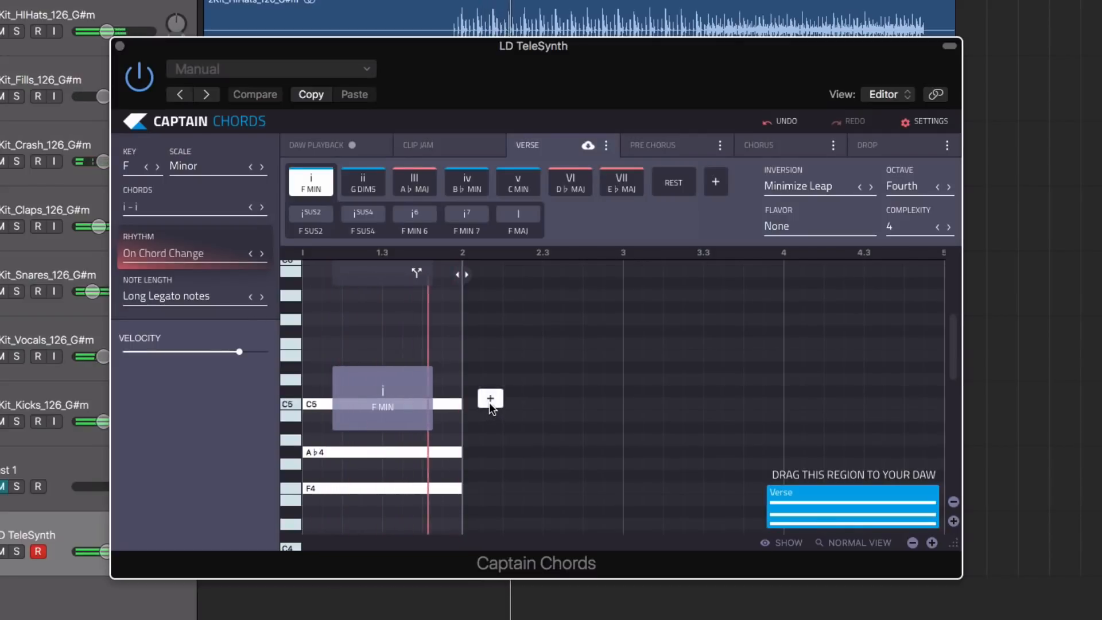
click(490, 401)
click(474, 183)
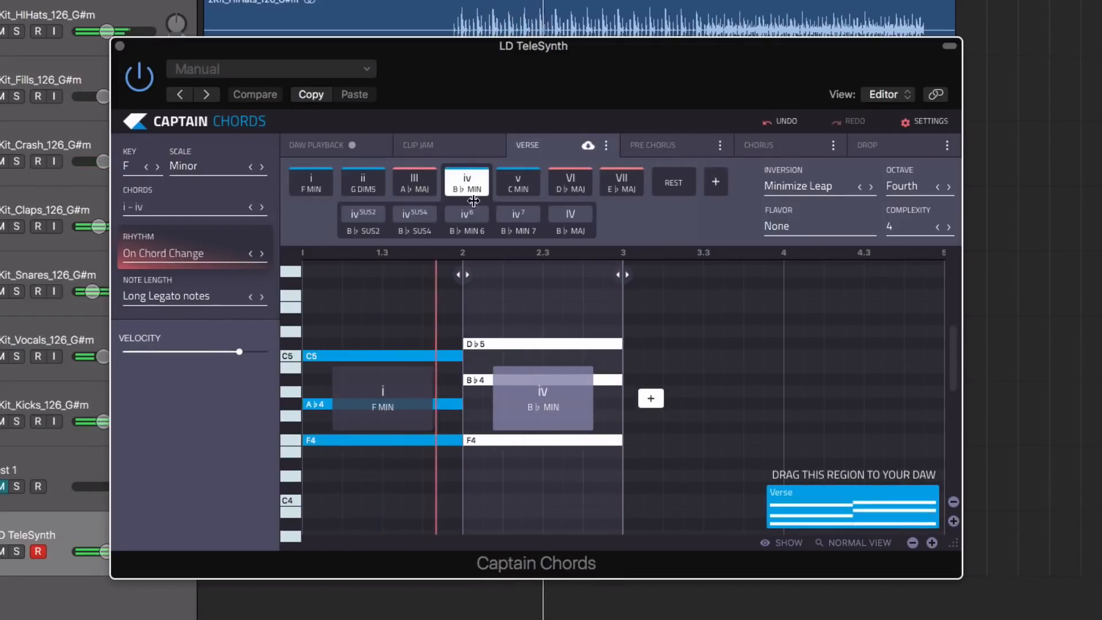
click(650, 398)
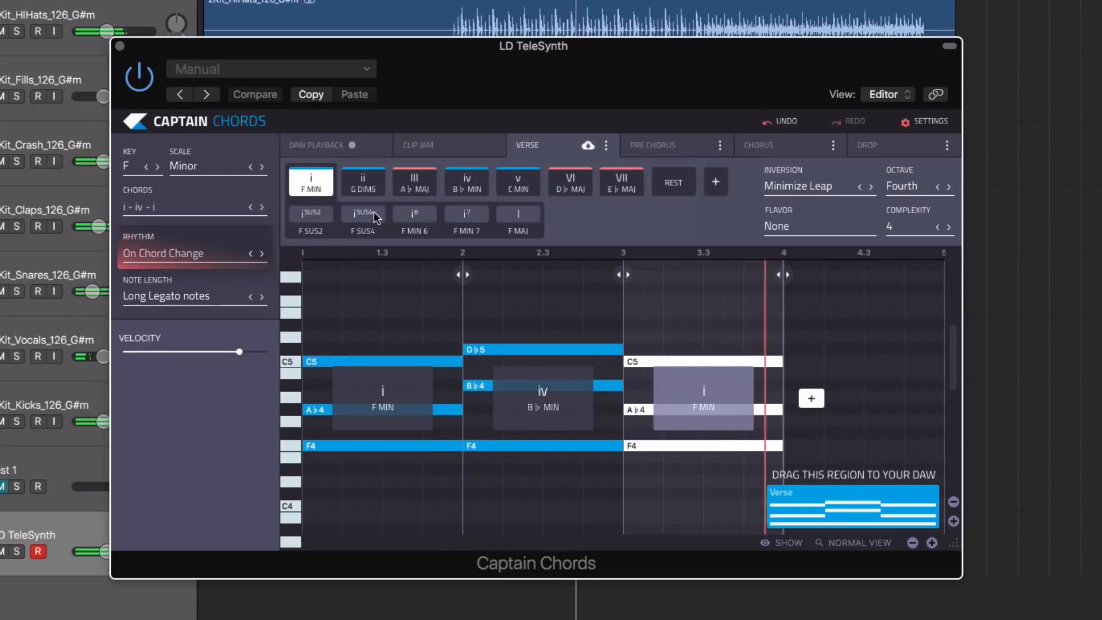
click(363, 213)
click(811, 399)
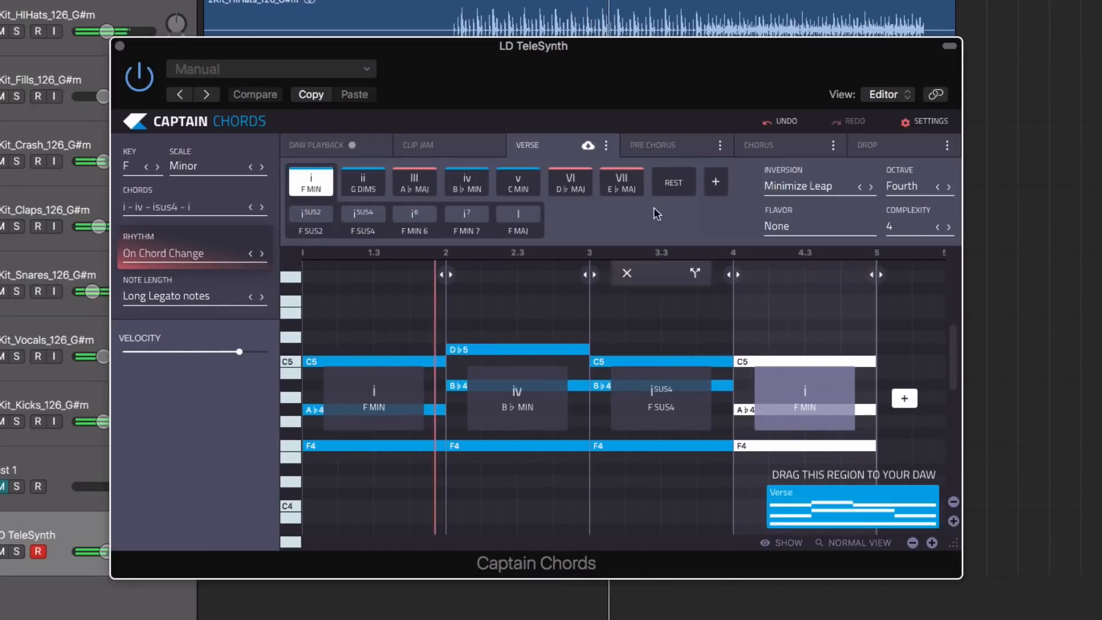
click(569, 185)
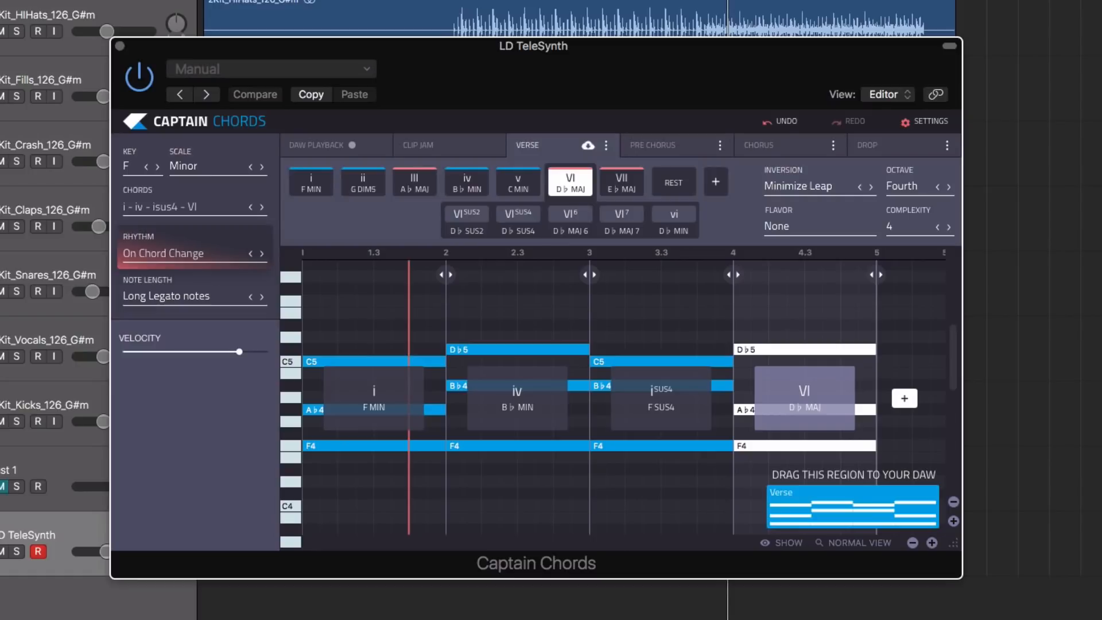
Play the i, VI, III, iv and iv7 chords live in Clip Jam.
click(439, 147)
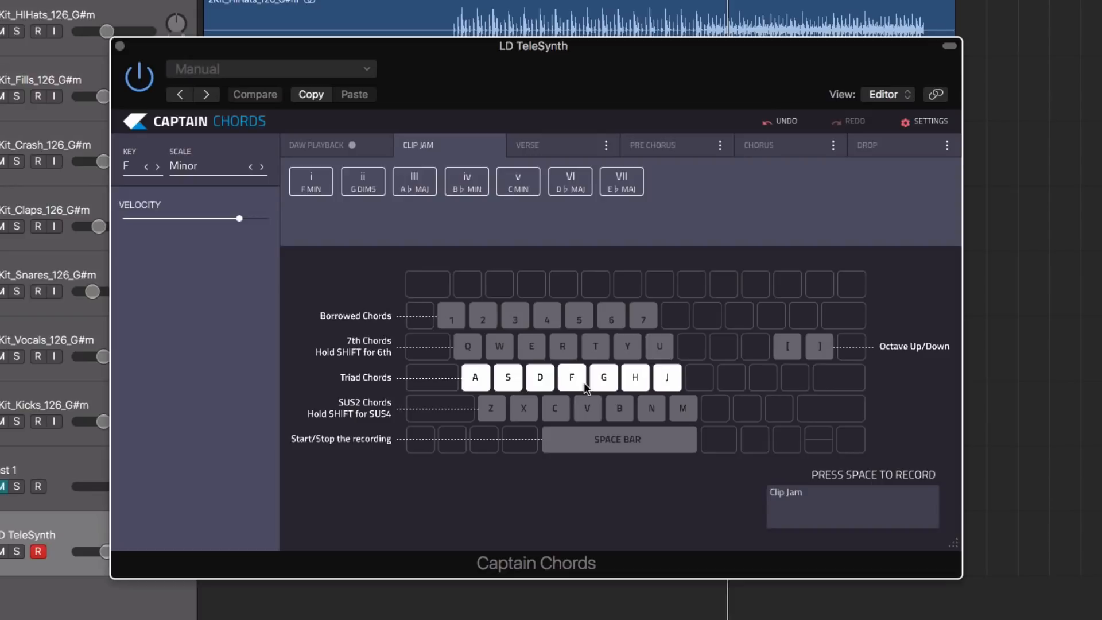
key(space)
key(space)
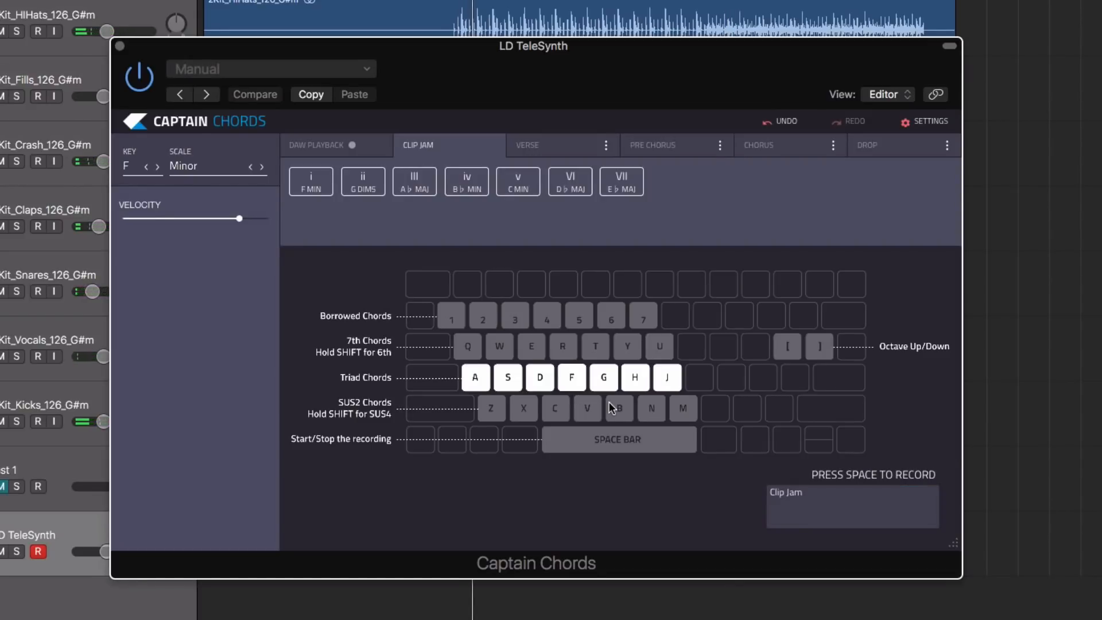
key(a)
key(h)
key(d)
key(f)
key(r)
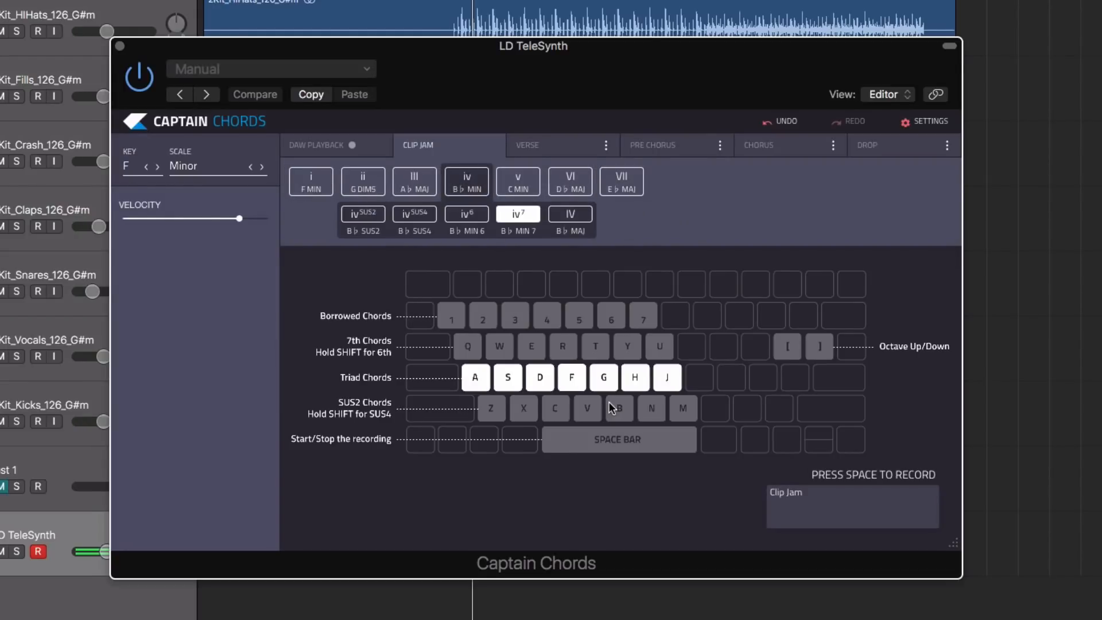
Audition triads, 7th chords and borrowed chords such as VI, vi, VII, vii and IV live in Clip Jam.
key(t)
key(y)
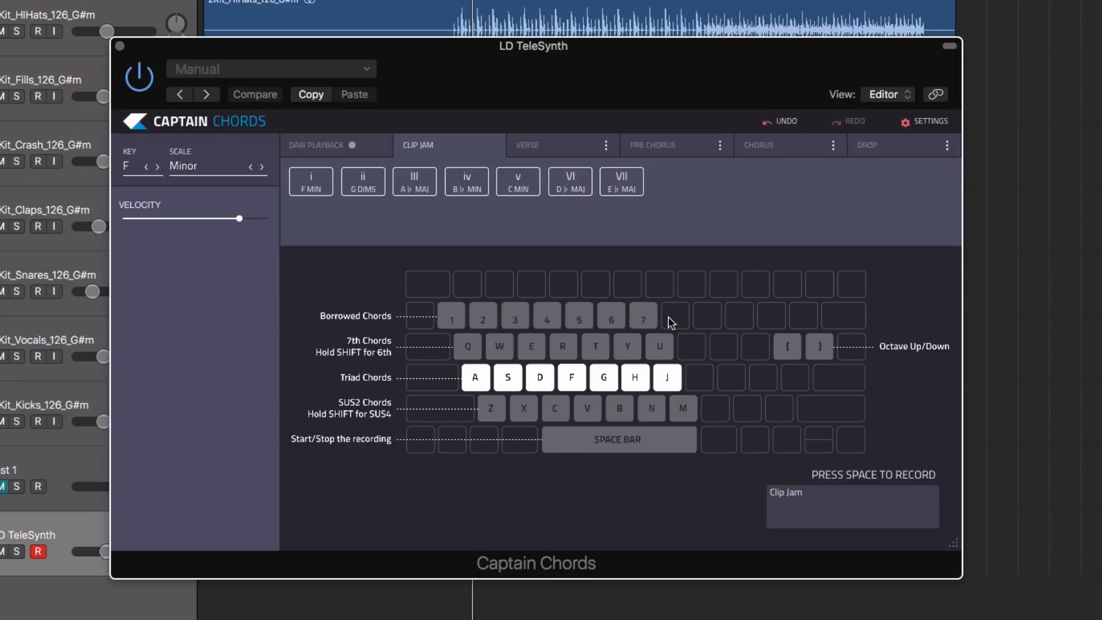
key(h)
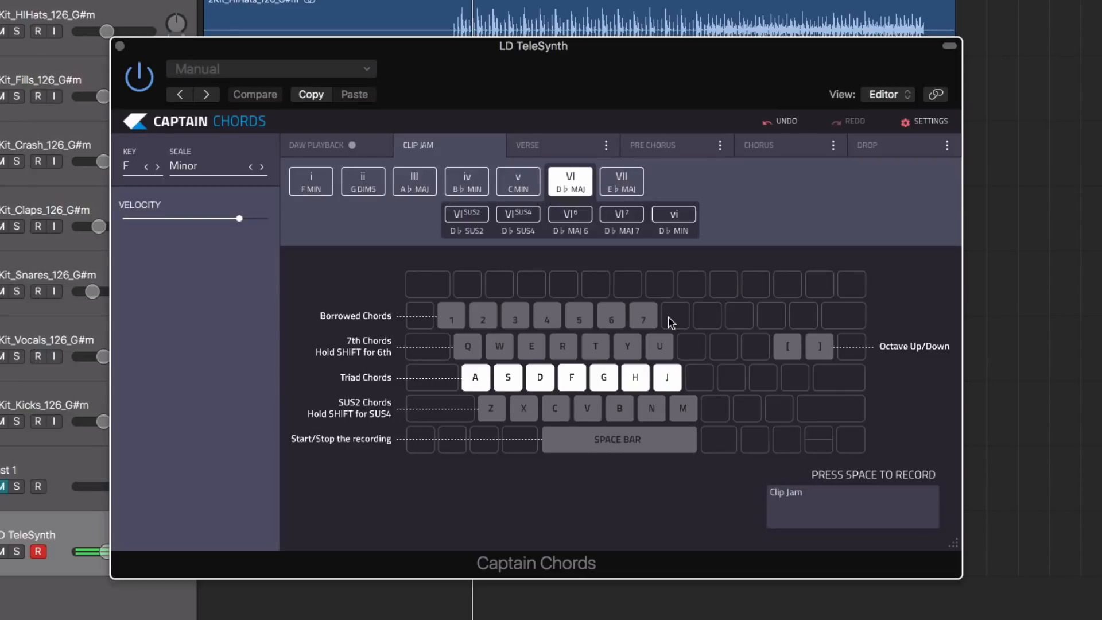
key(r)
key(6)
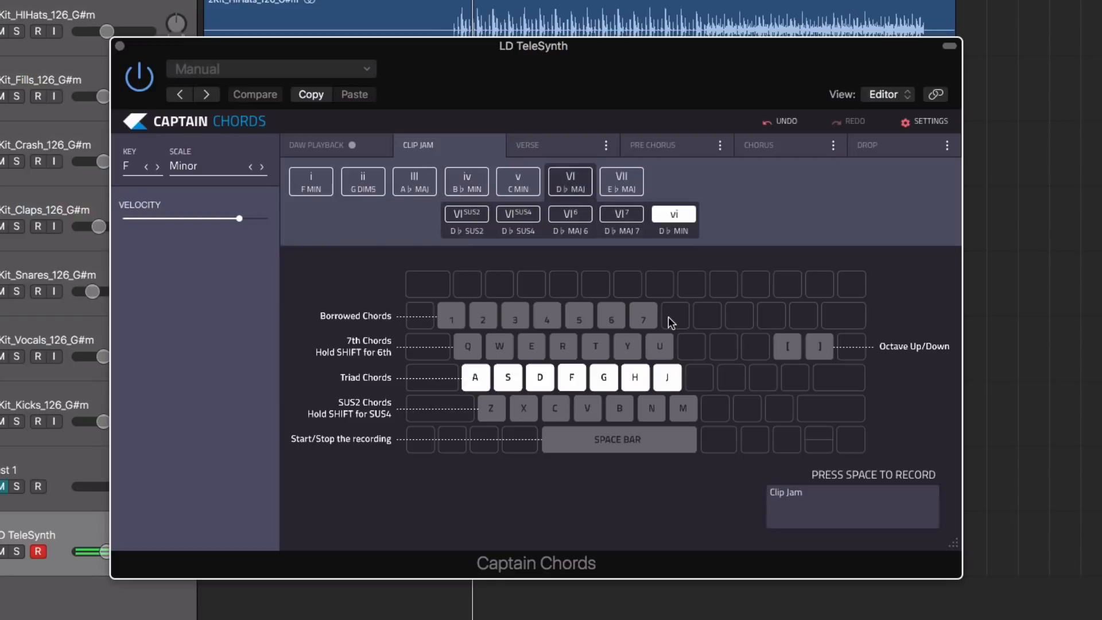
key(4)
key(j)
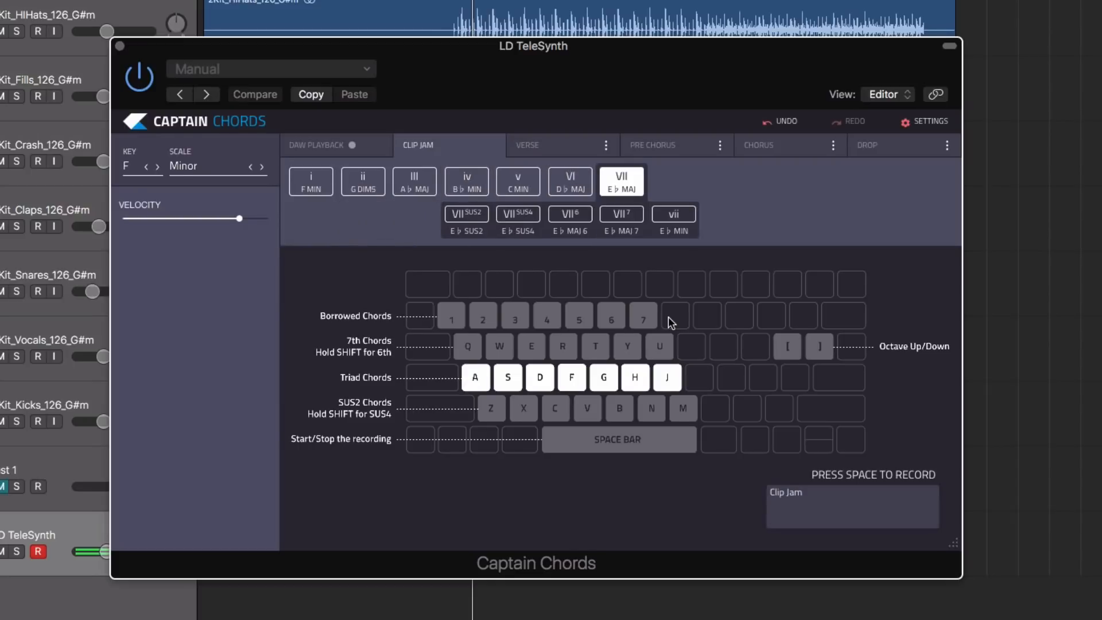
key(f)
key(6)
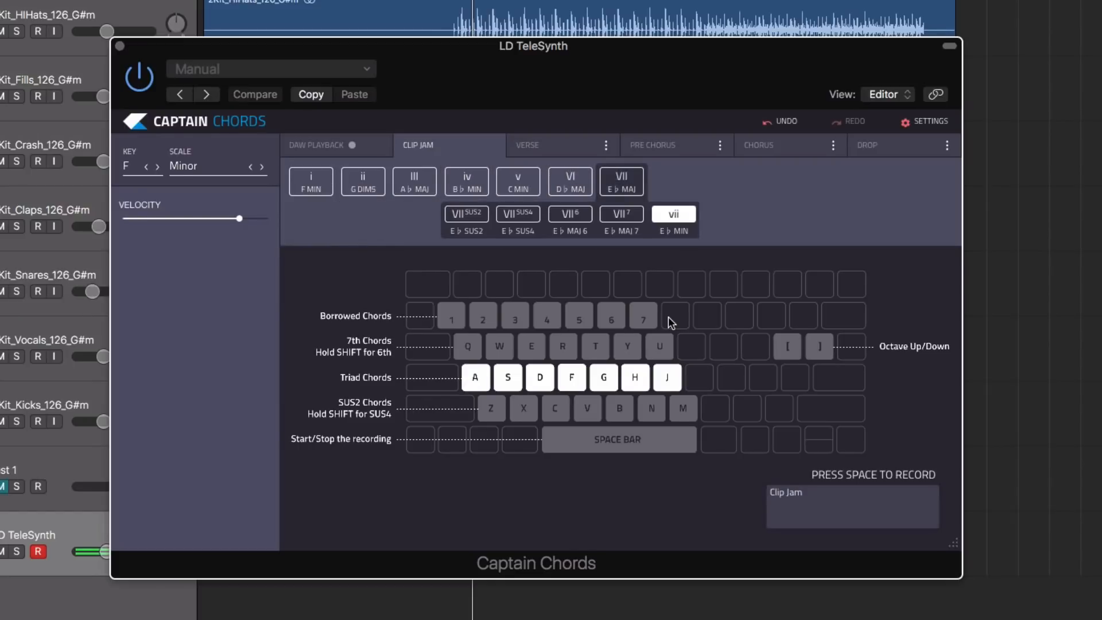
key(3)
key(j)
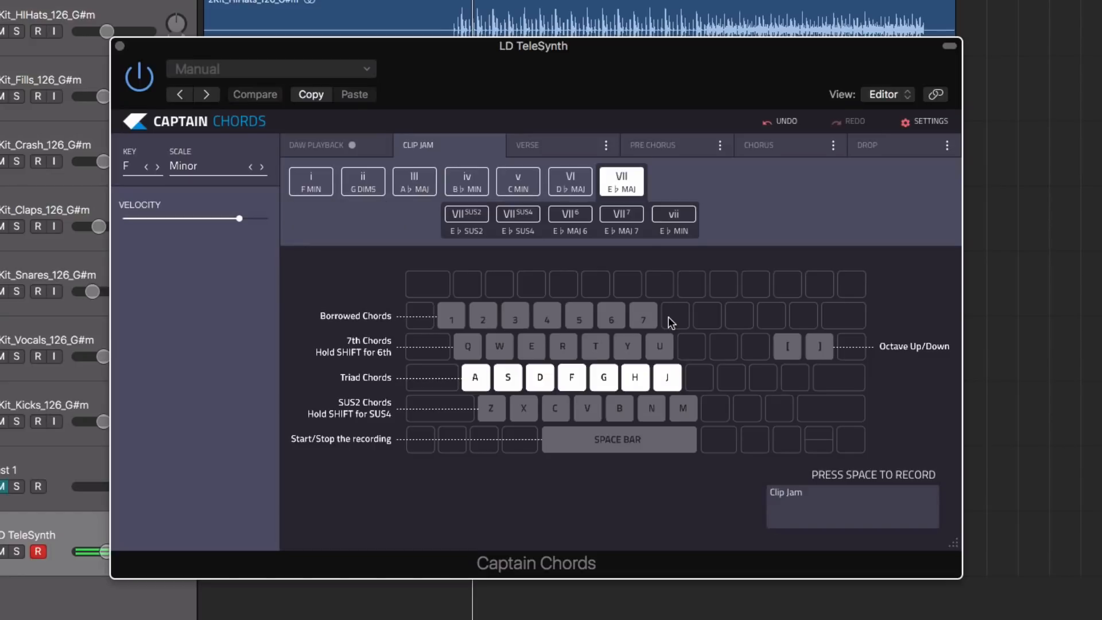
key(f)
key(7)
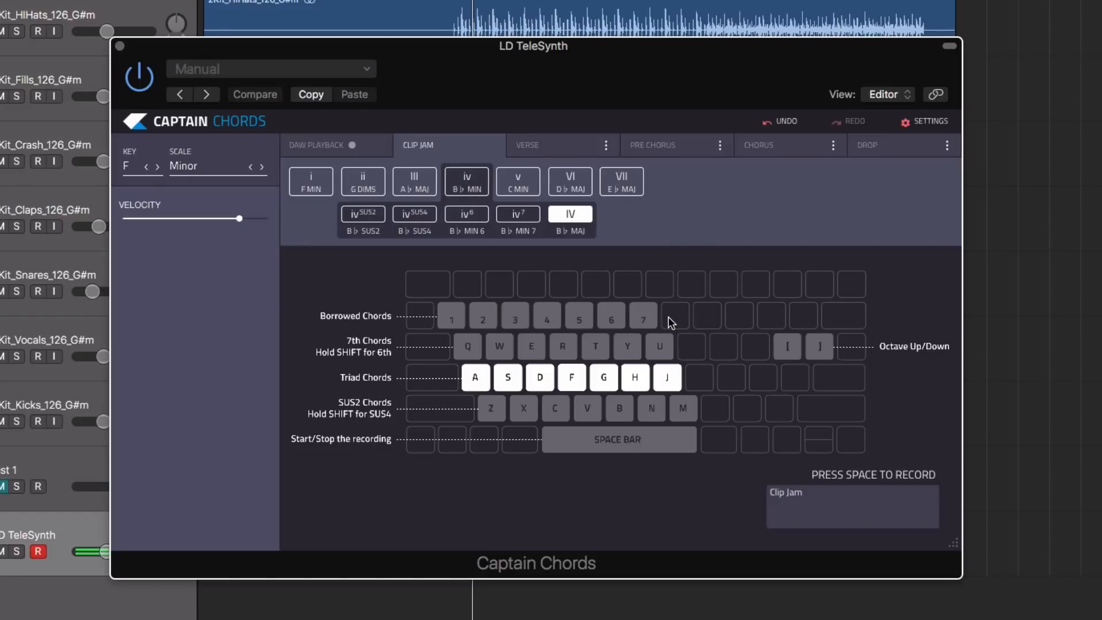
key(2)
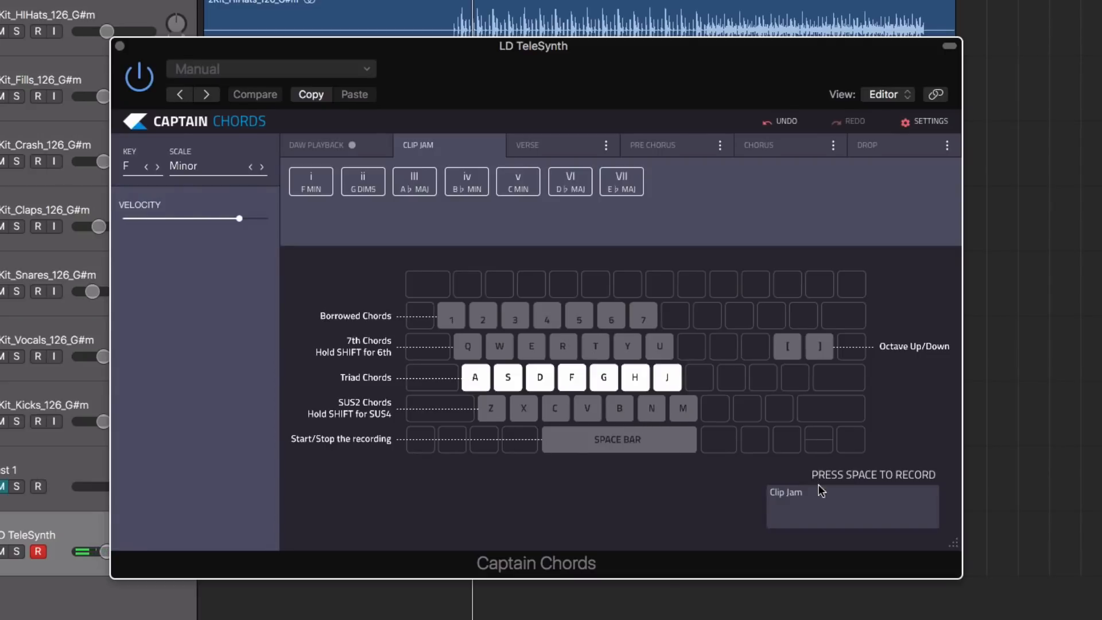
Record a Clip Jam clip over the playing drums with repeated VII, iv, VI, III and borrowed IV chords.
key(space)
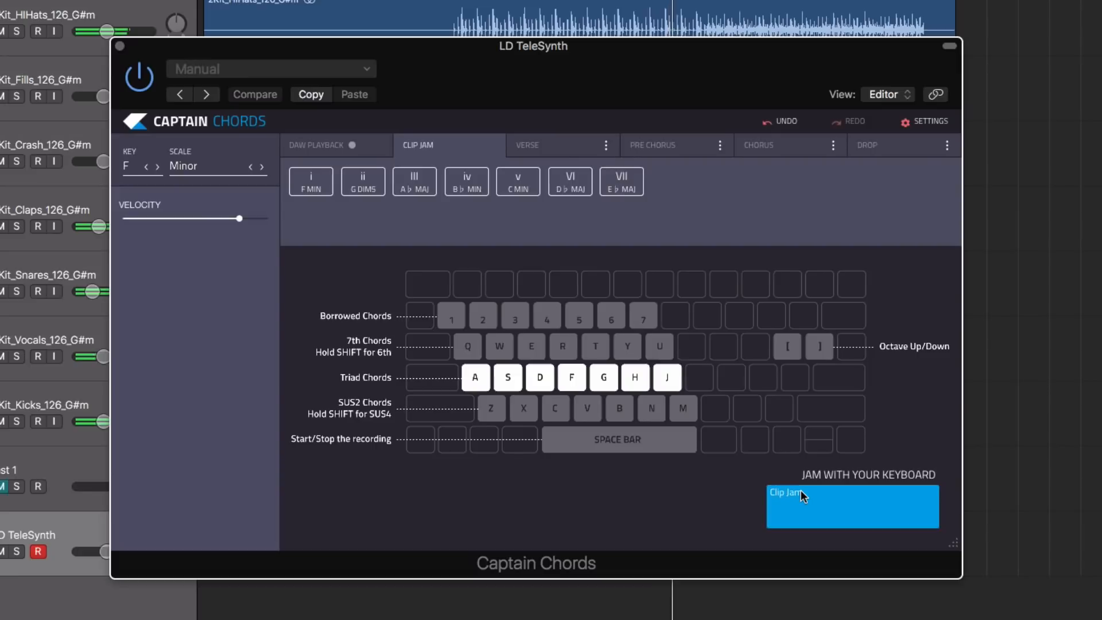
key(j)
key(j)
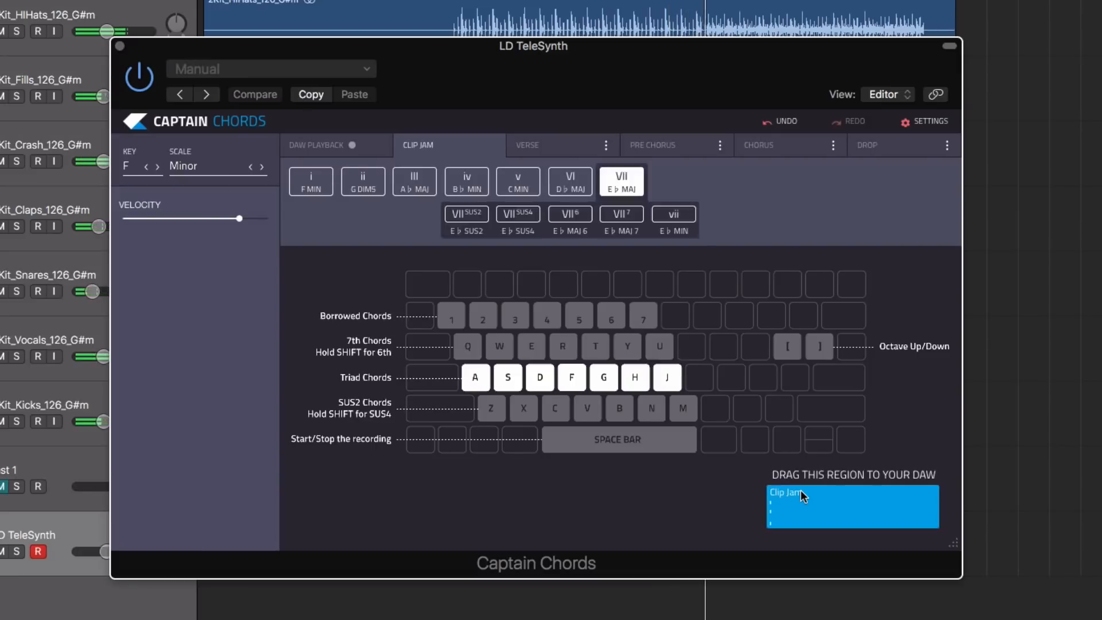
key(j)
key(f)
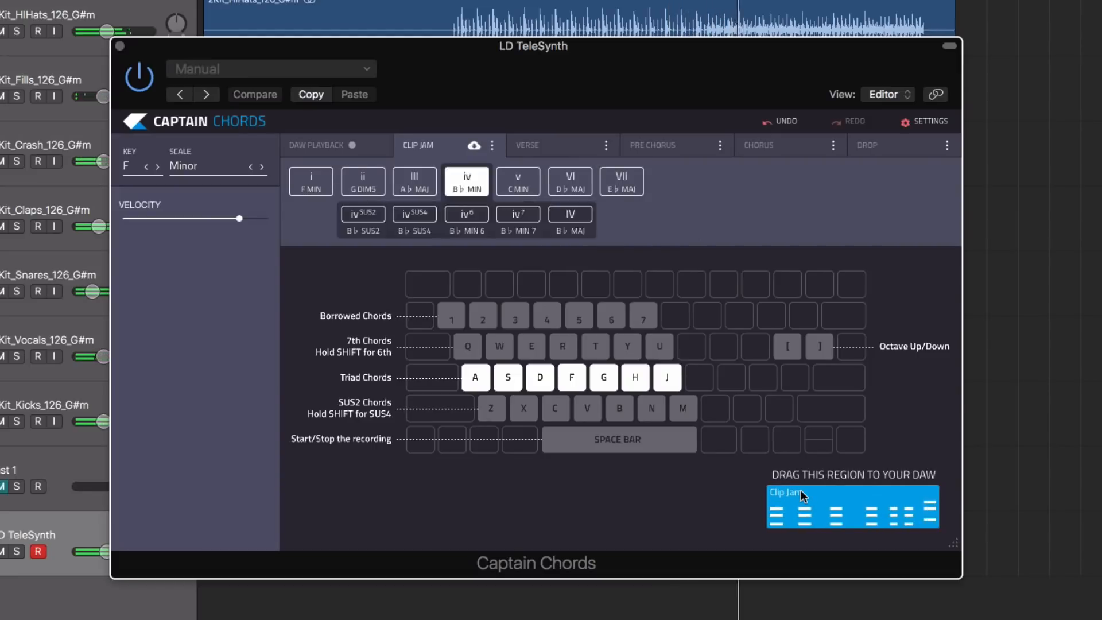
key(f)
key(f)
key(f)
key(f)
key(h)
key(h)
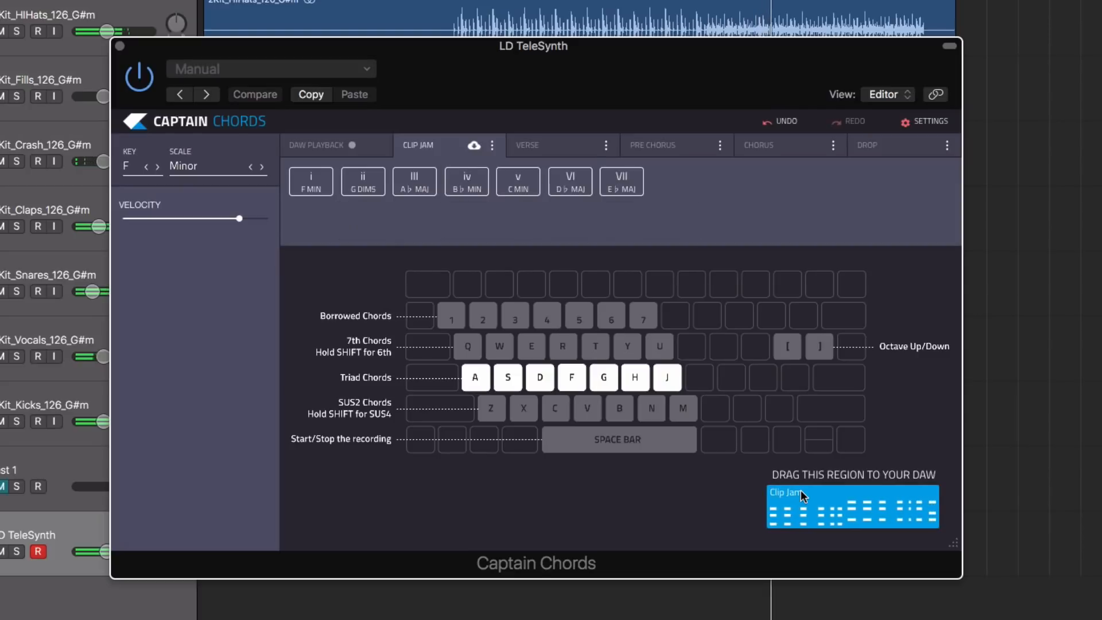
key(h)
key(h)
key(h)
key(h)
key(d)
key(d)
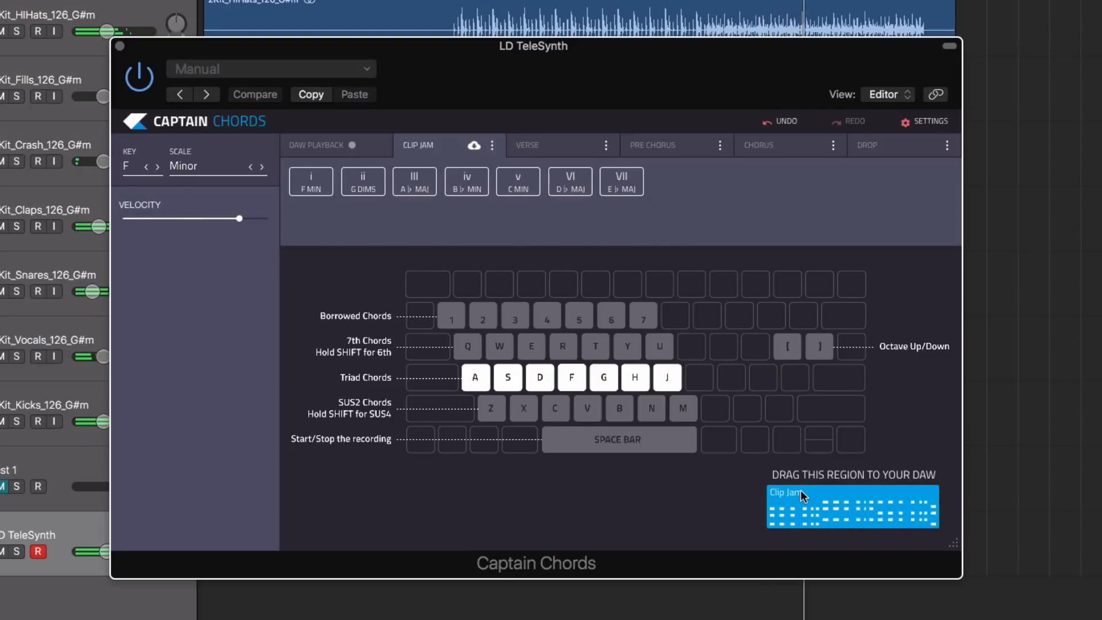
key(d)
key(d)
key(4)
key(4)
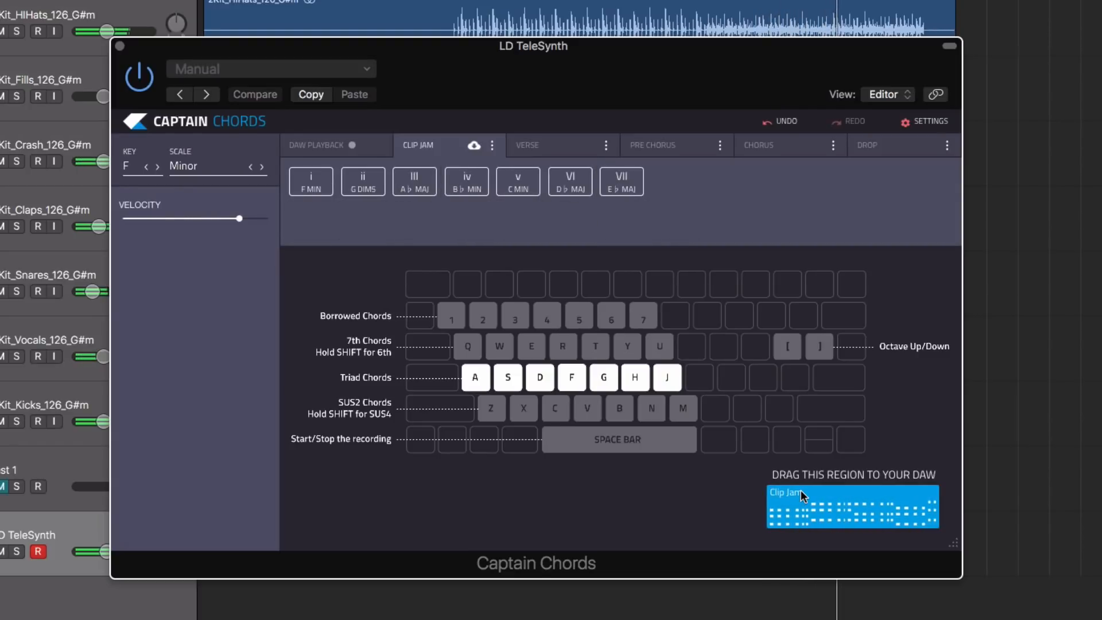
drag(810, 503, 791, 522)
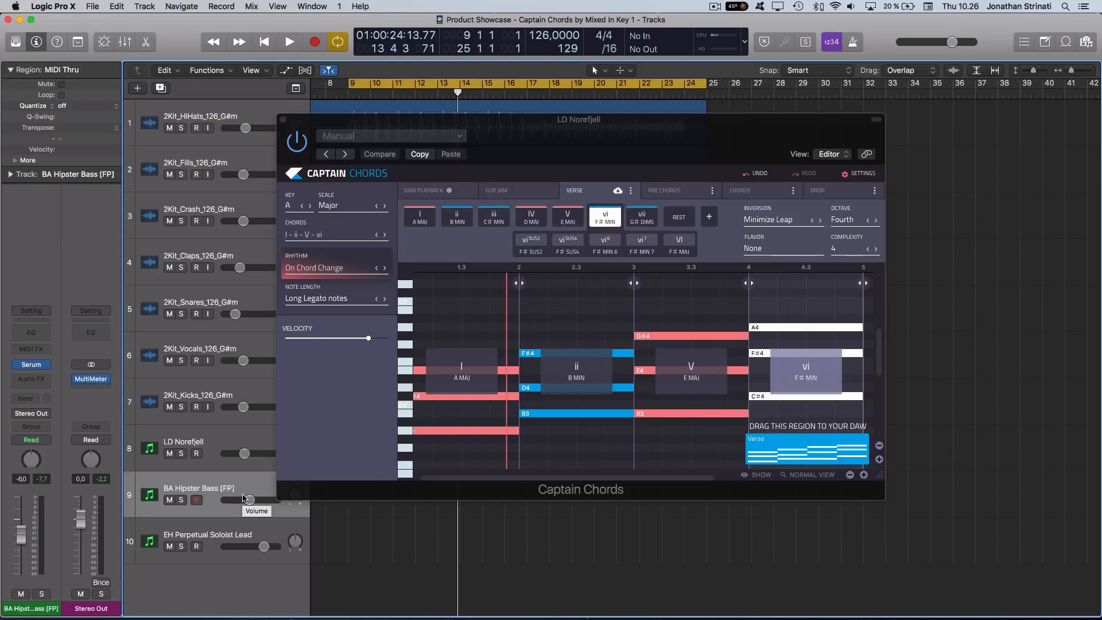
Play the project, check the LD Norefjell track's plug-in chain, and return to the BA Hipster Bass [FP] track before stopping playback.
key(space)
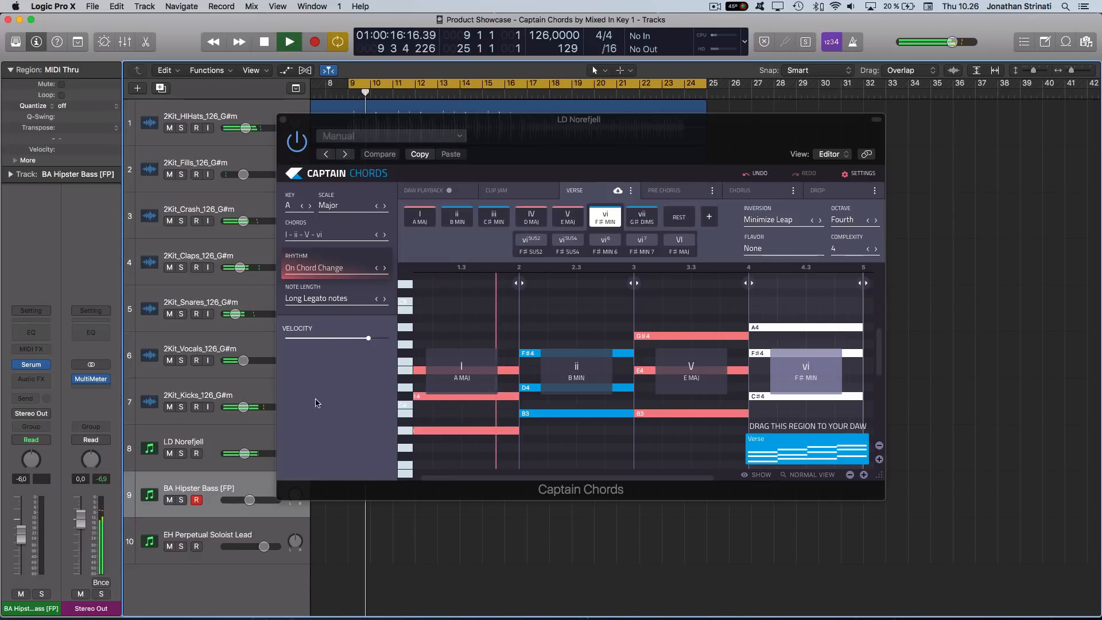
click(174, 434)
mouse_move(32, 367)
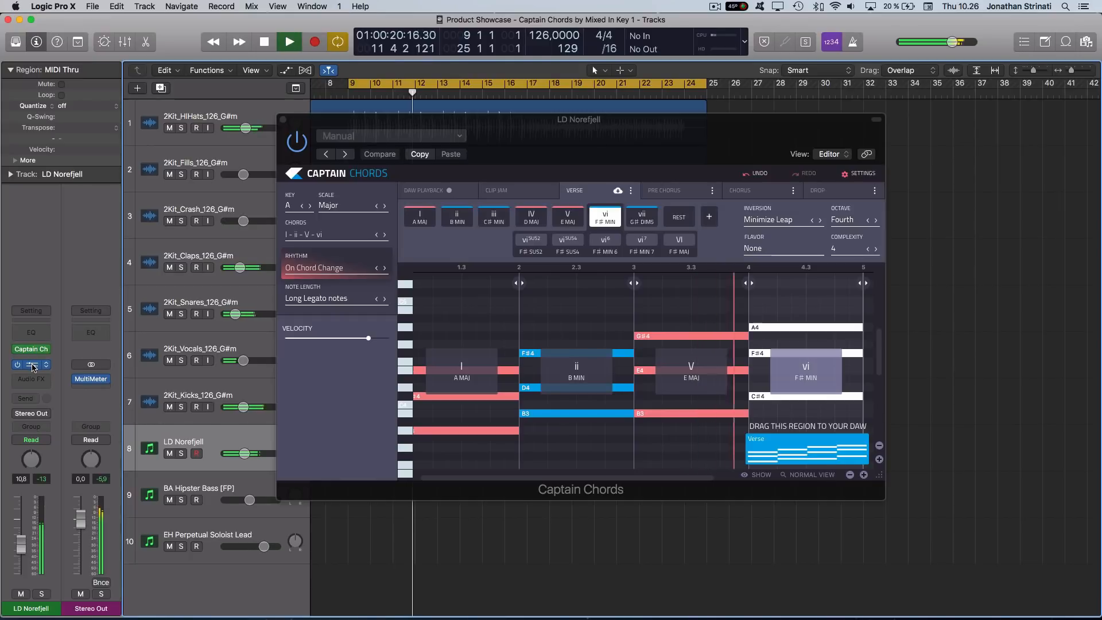
click(205, 481)
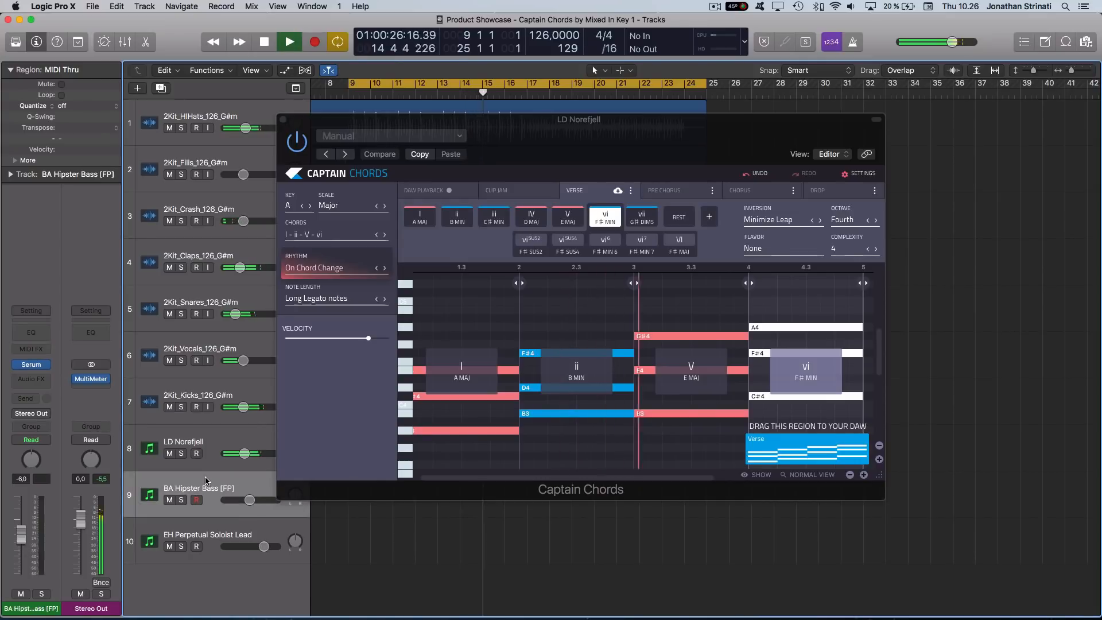
key(space)
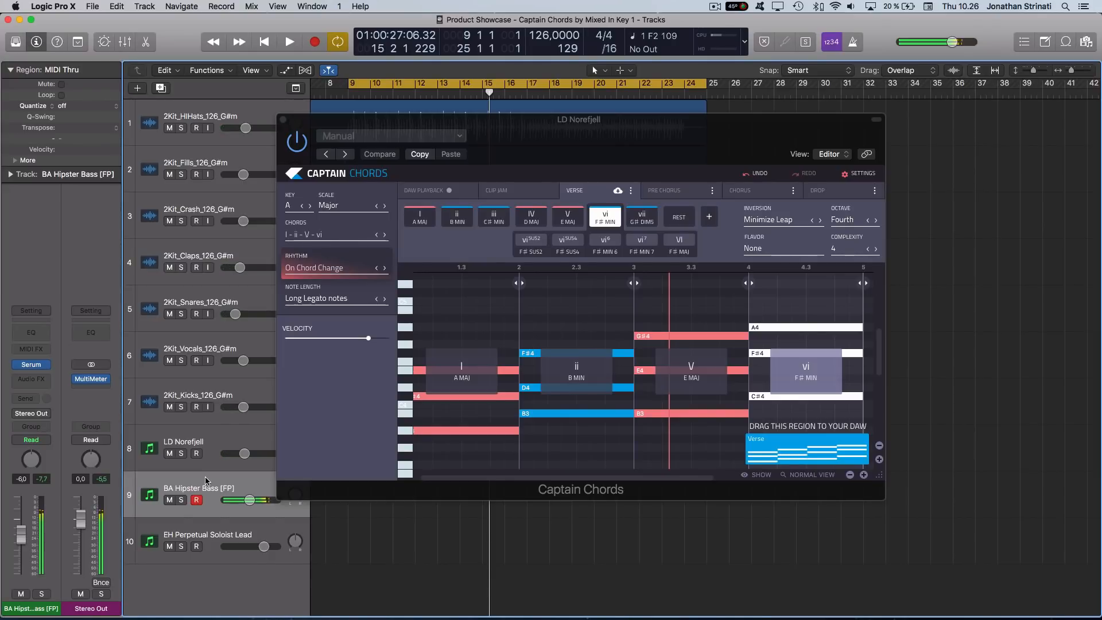
Load Captain Deep as a MIDI effect on the BA Hipster Bass [FP] track and connect it to Captain Chords.
click(35, 349)
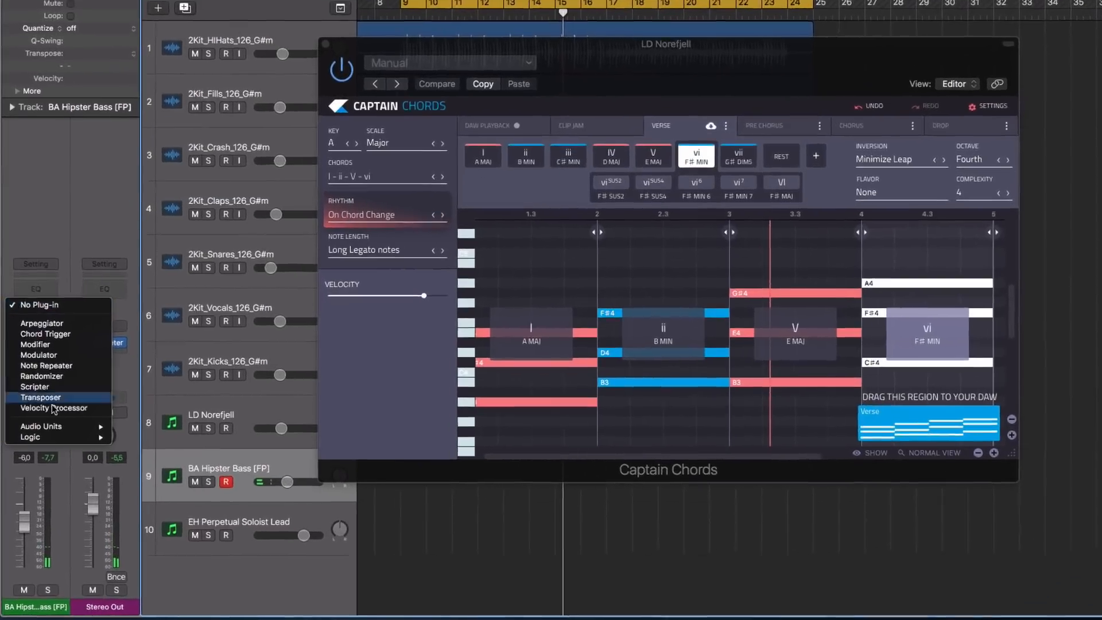
mouse_move(60, 452)
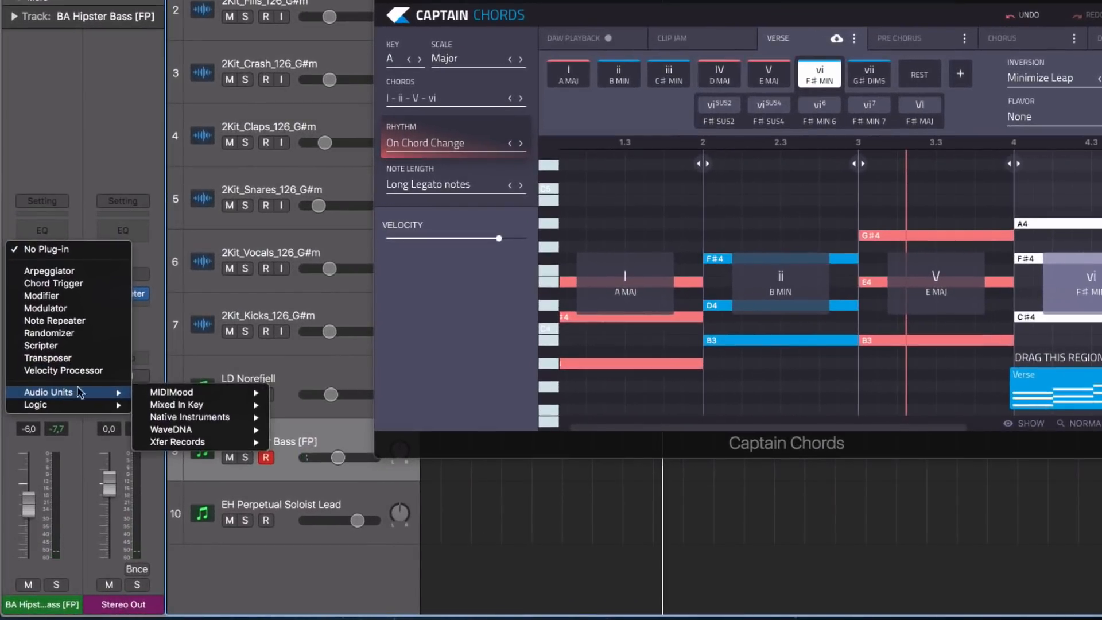
mouse_move(165, 395)
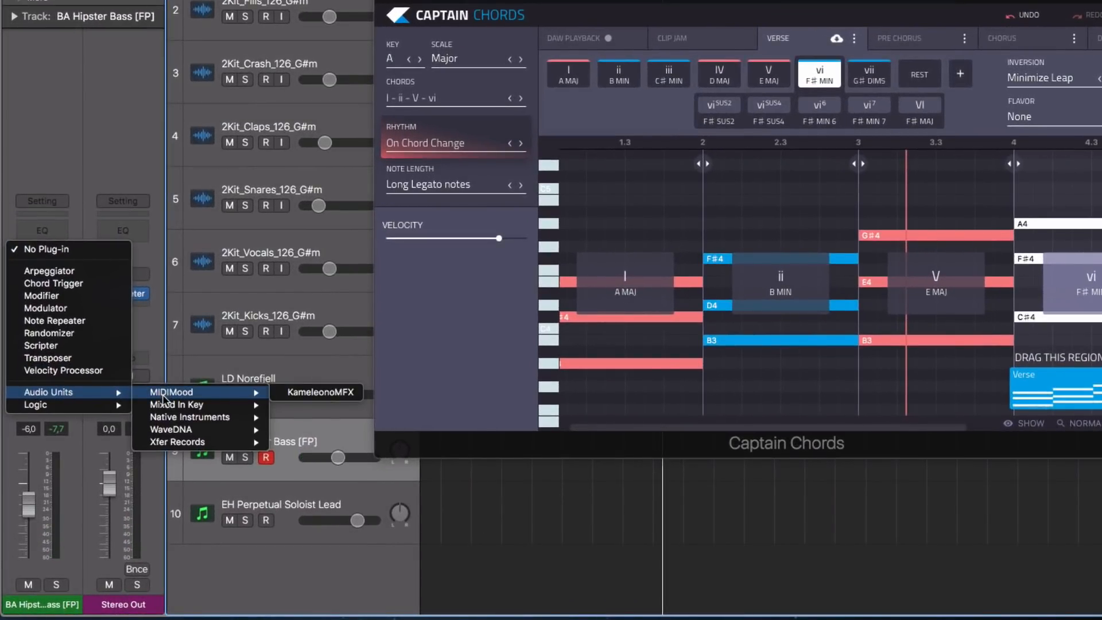
mouse_move(208, 404)
click(309, 416)
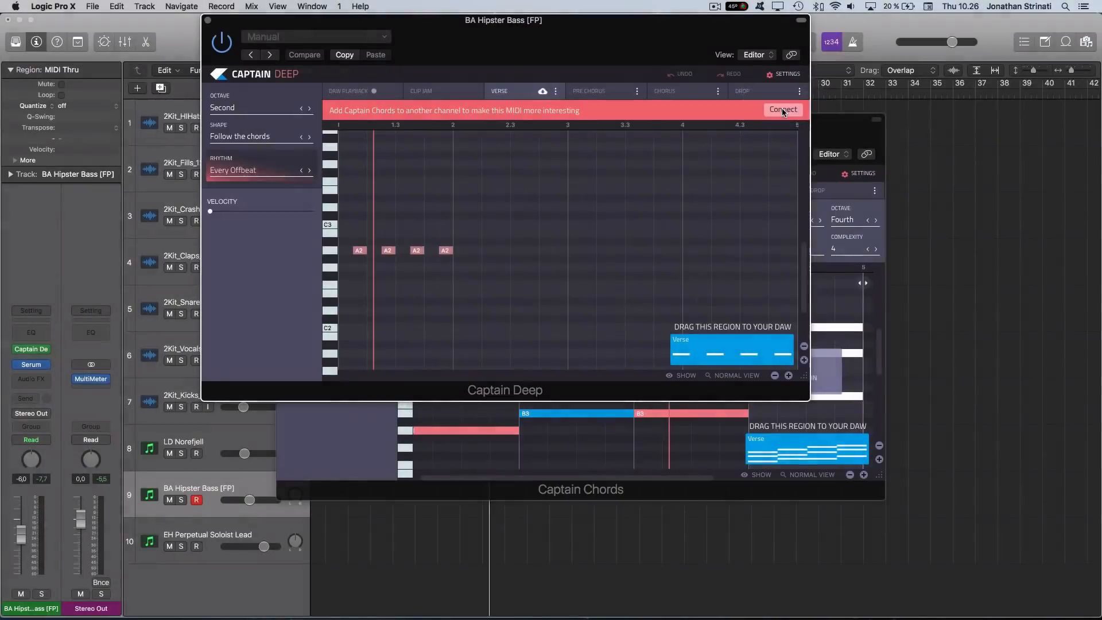
click(784, 111)
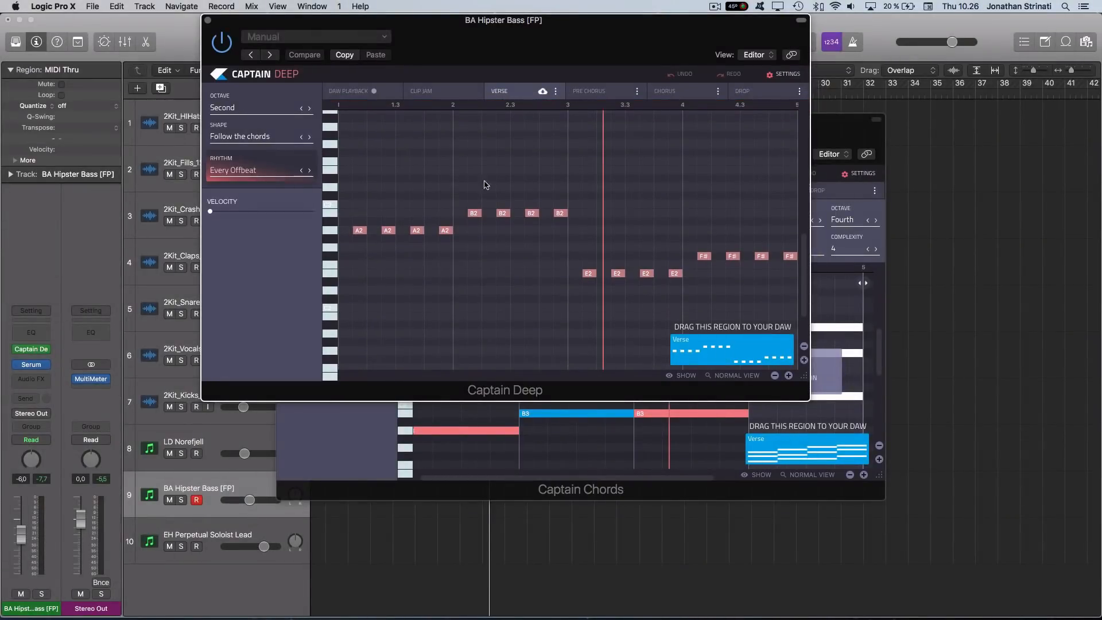
Start playback and arrange the Captain Deep and Captain Chords windows side by side so both patterns can be watched.
key(space)
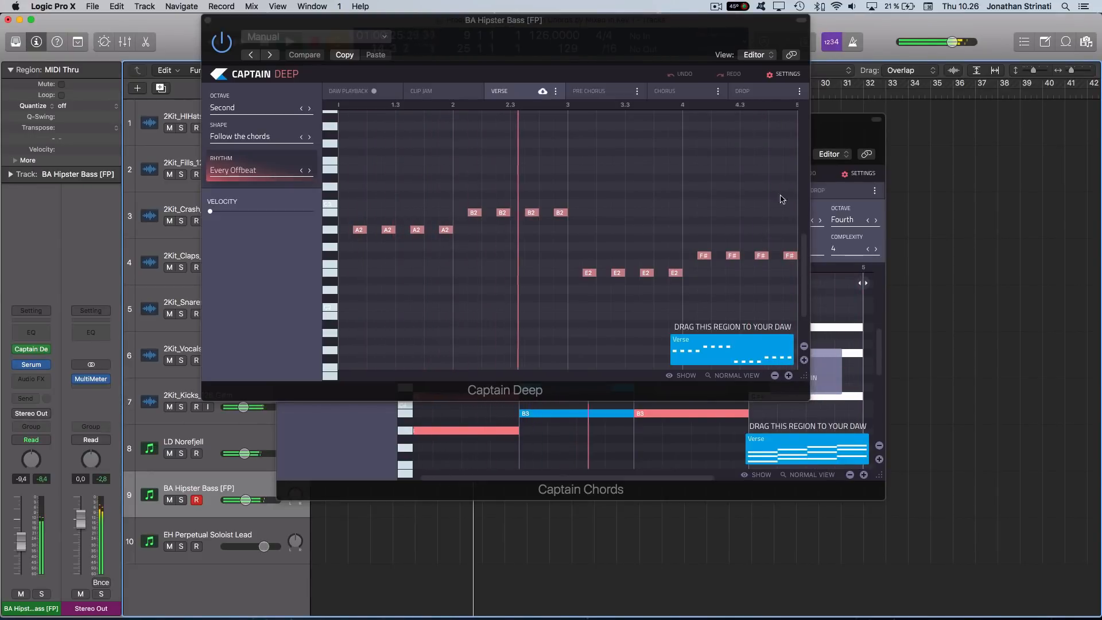
drag(816, 139, 895, 143)
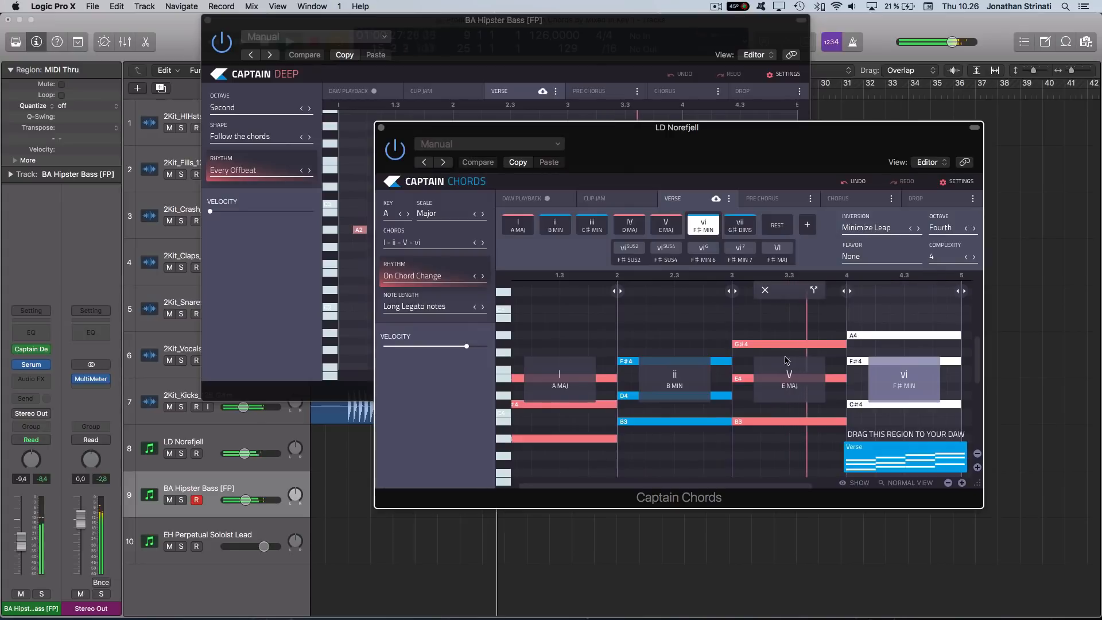
drag(477, 45, 266, 62)
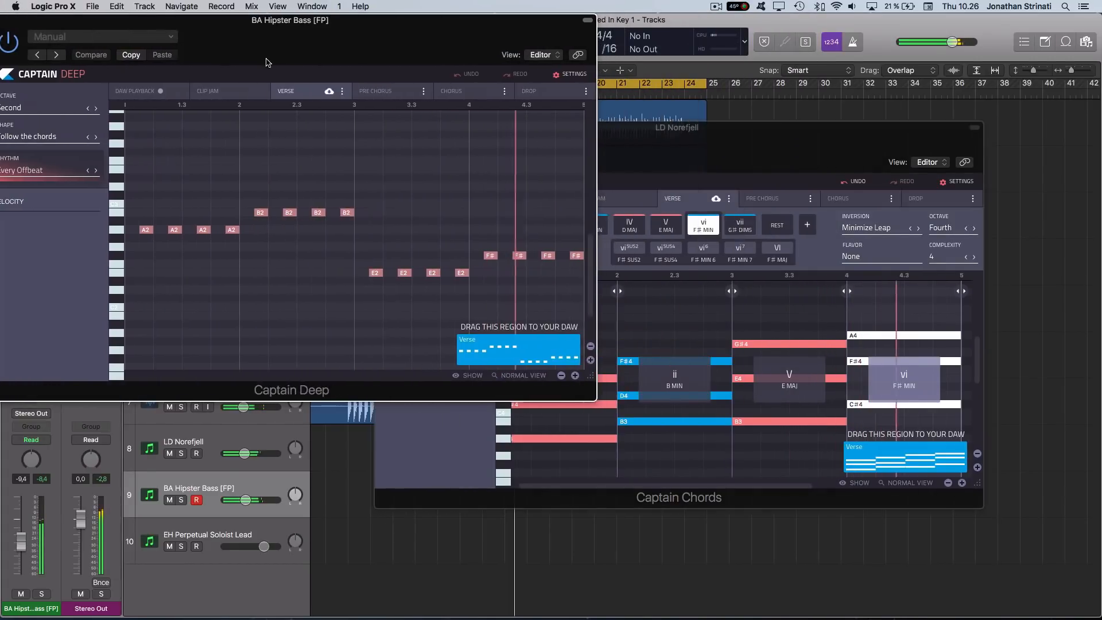
click(742, 183)
drag(759, 139, 856, 84)
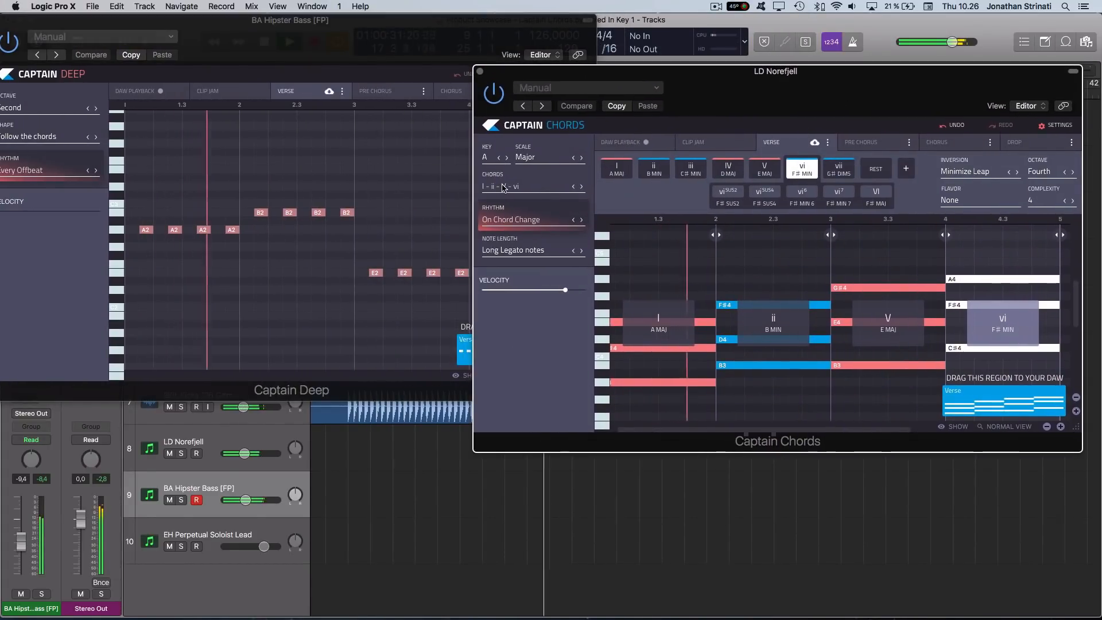
Try ii as the opening chord of the Captain Chords Verse during playback and restore it to I.
click(660, 303)
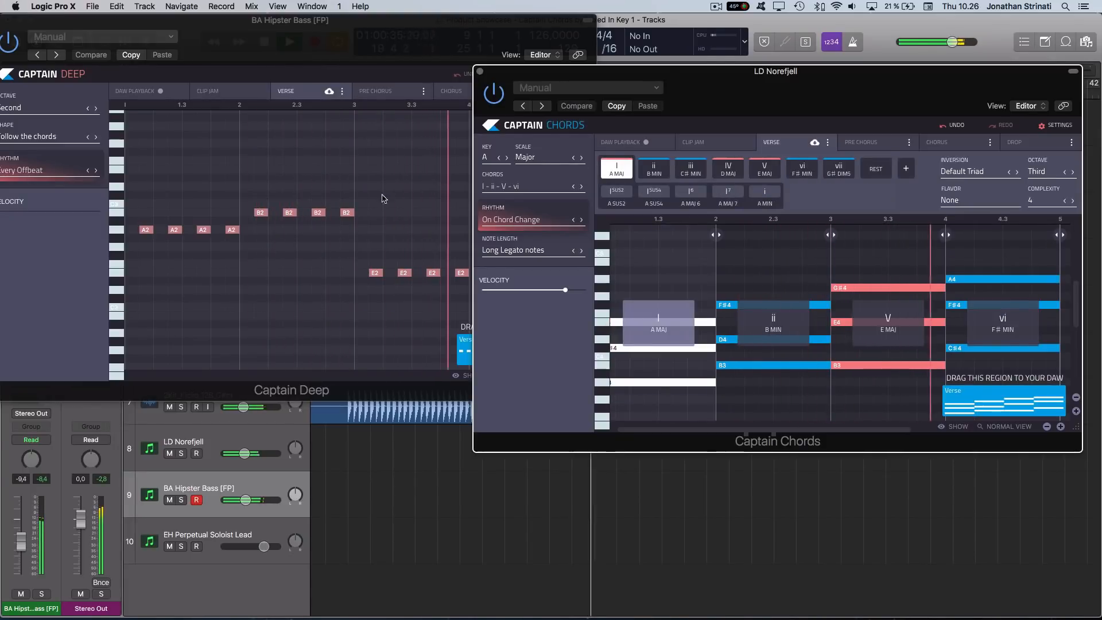
click(660, 172)
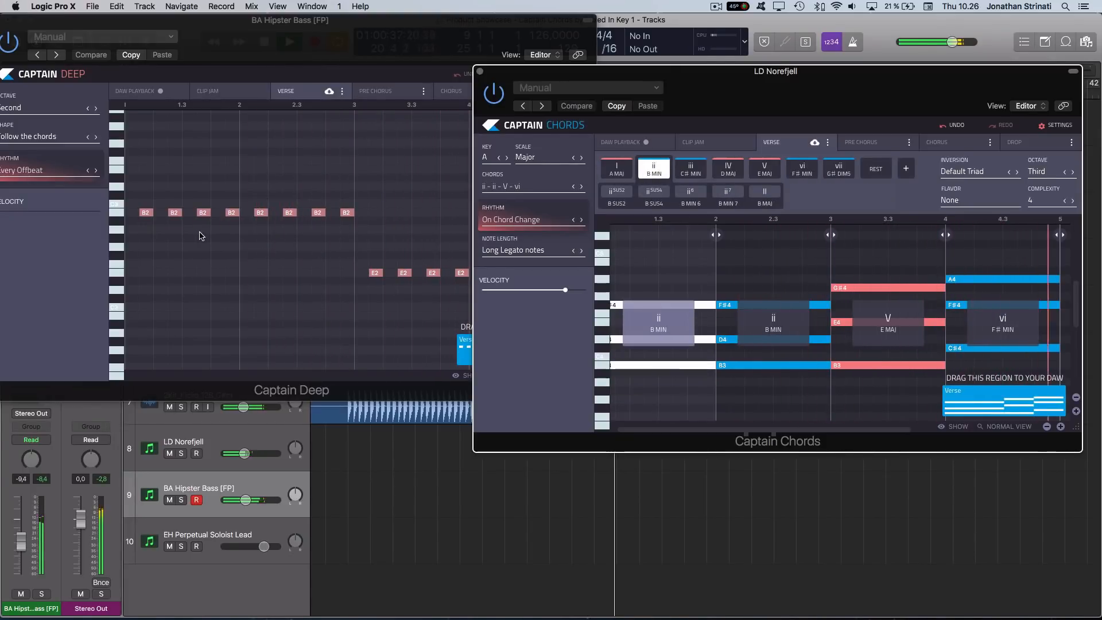
click(614, 172)
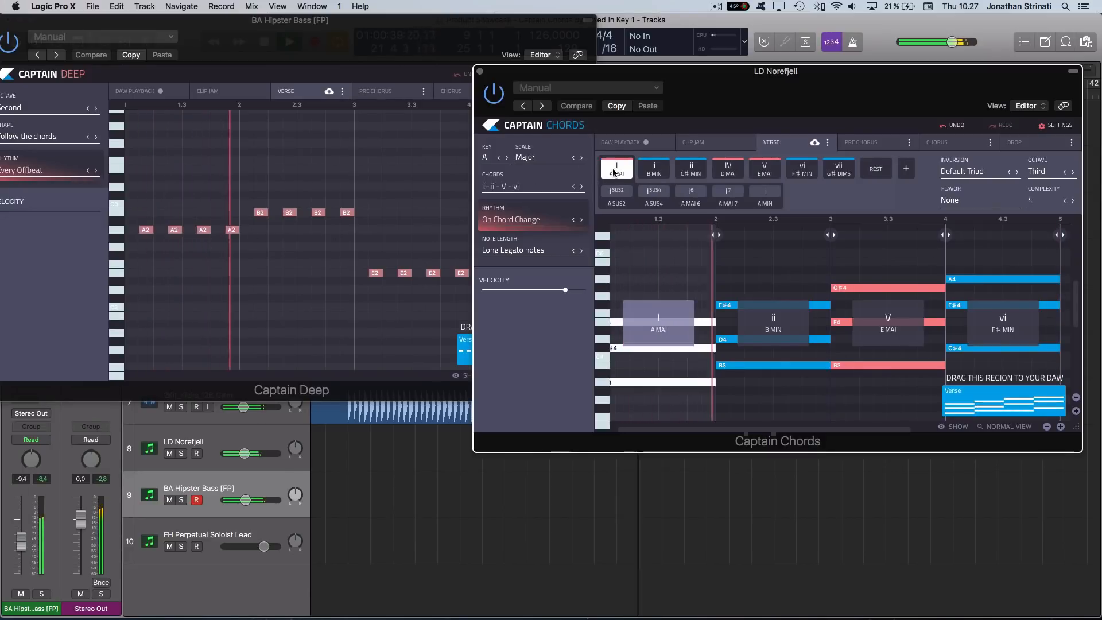
Try the Captain Chords key in A♭ and G during playback and set it to B.
click(500, 159)
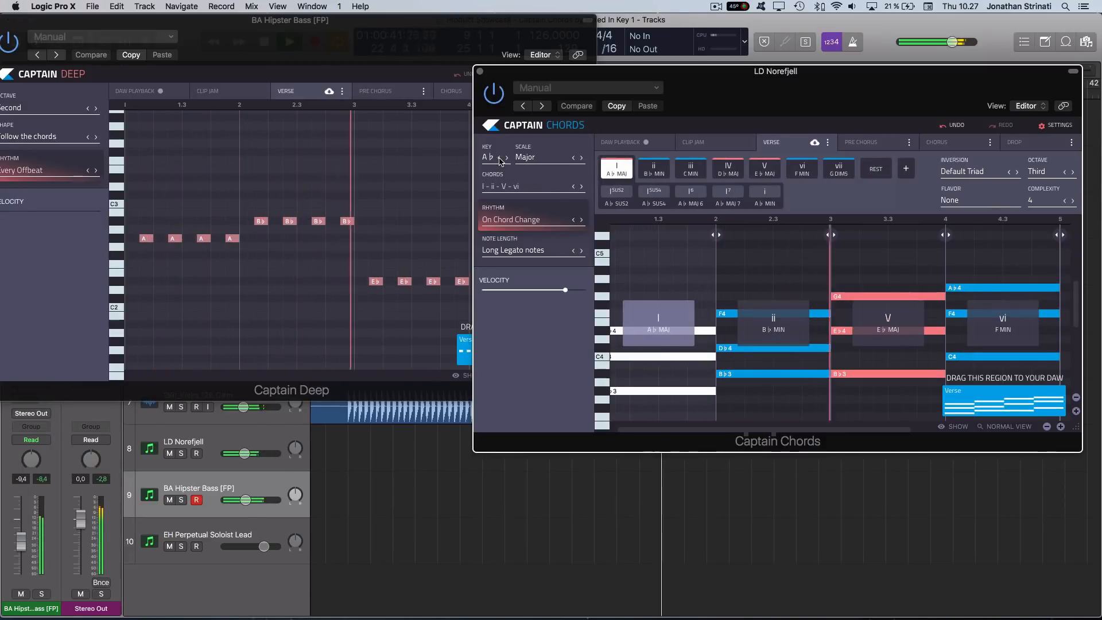
click(500, 159)
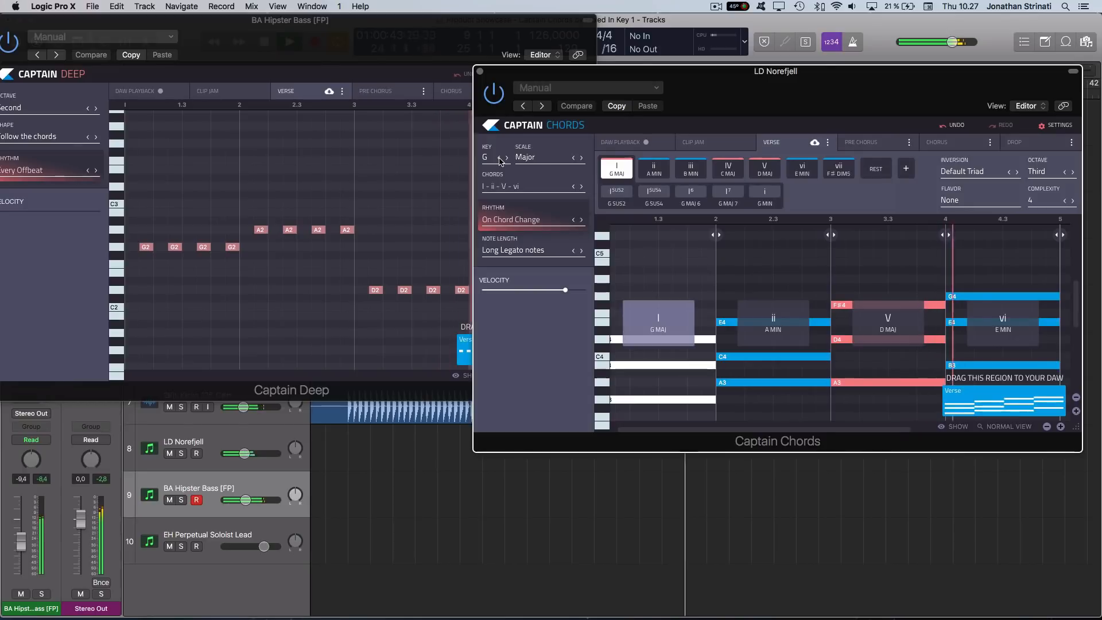
click(505, 159)
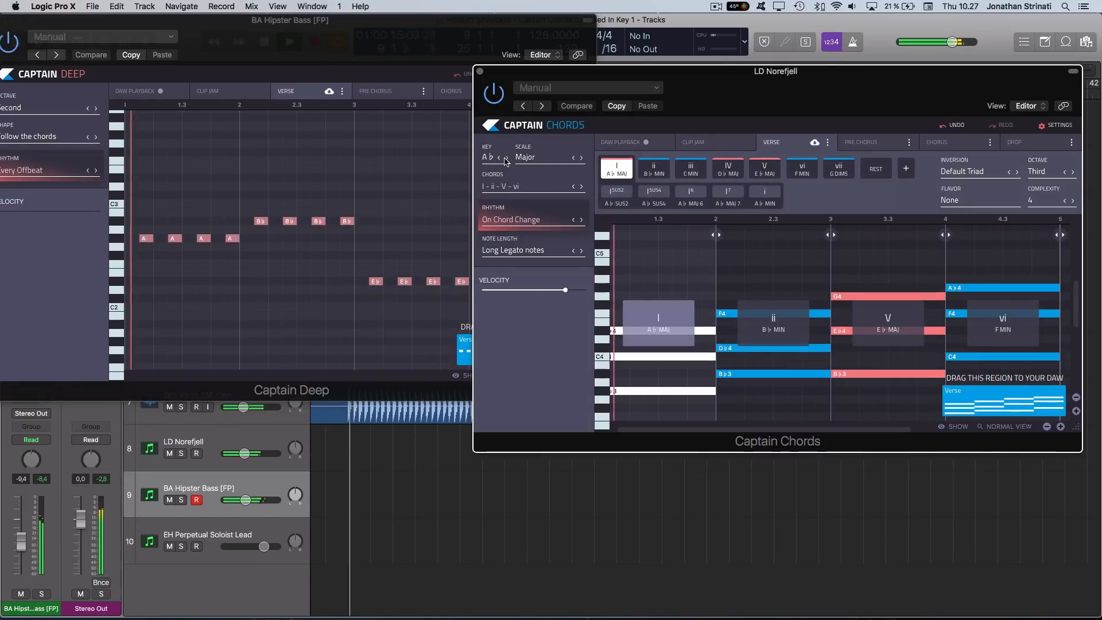
click(506, 158)
click(505, 158)
click(506, 158)
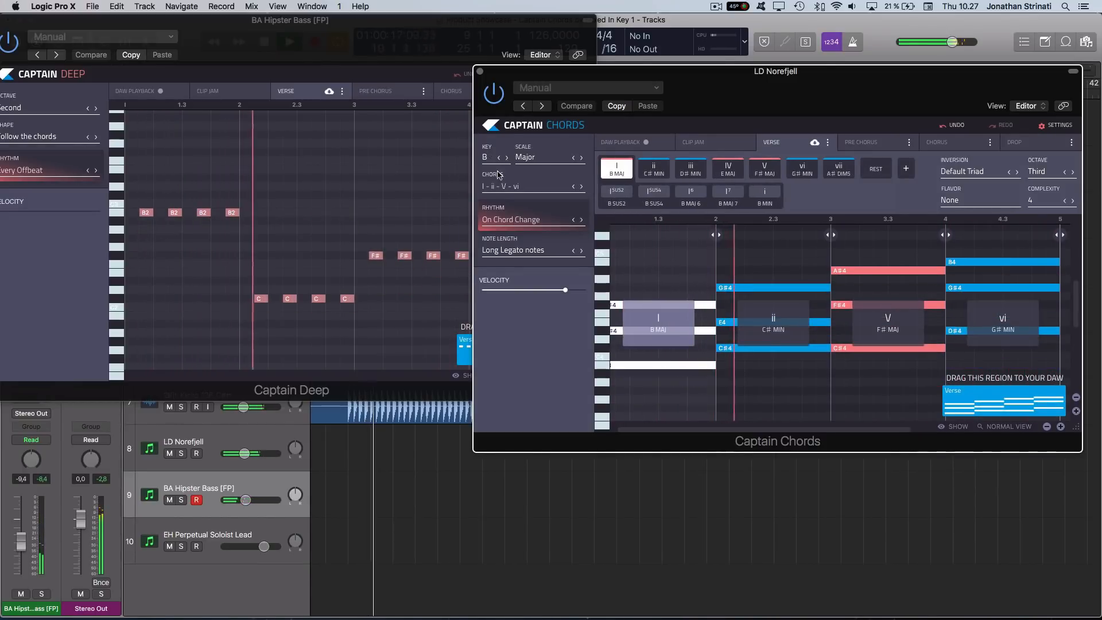
Lower the Captain Chords key through B♭ to A during playback.
click(499, 159)
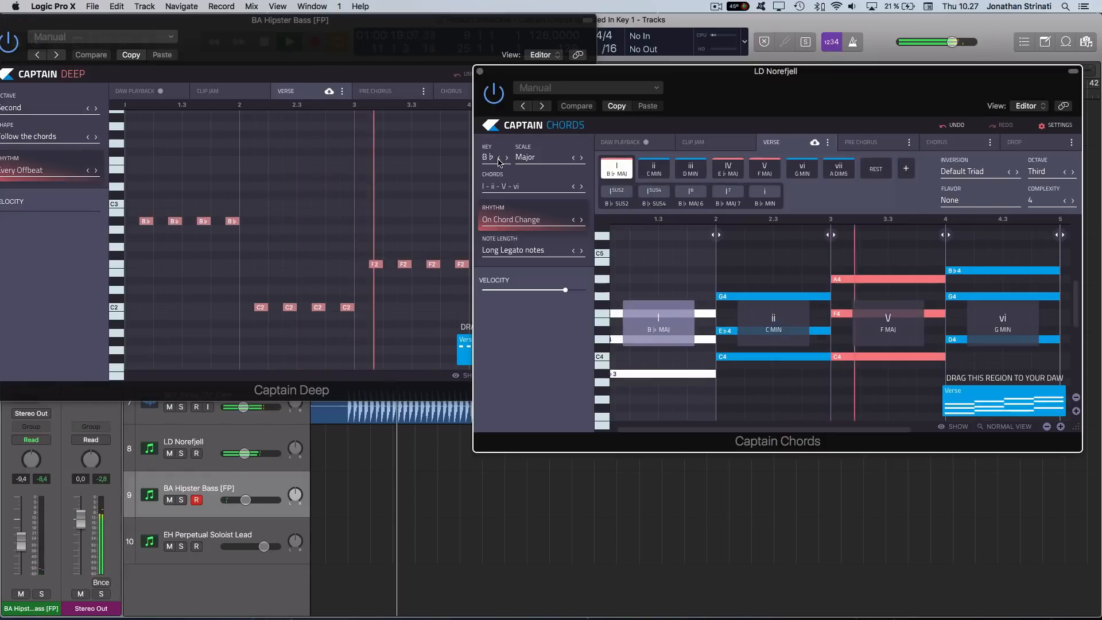
click(500, 158)
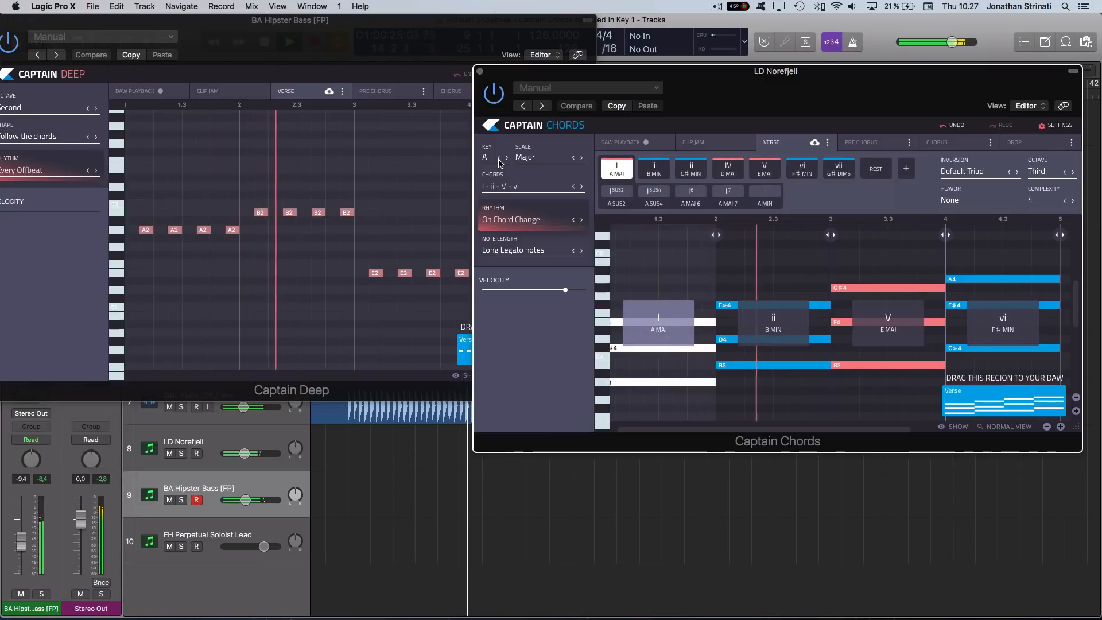
Bring the Captain Deep window to the front and set the Verse bassline's shape to Opposite movement.
drag(372, 59, 421, 88)
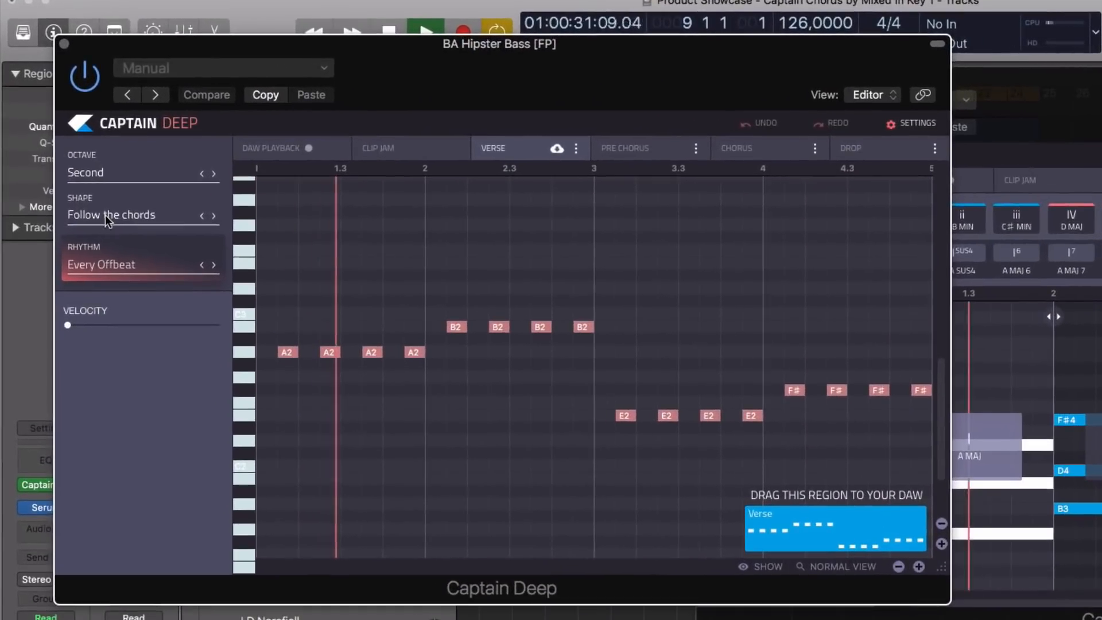
click(106, 216)
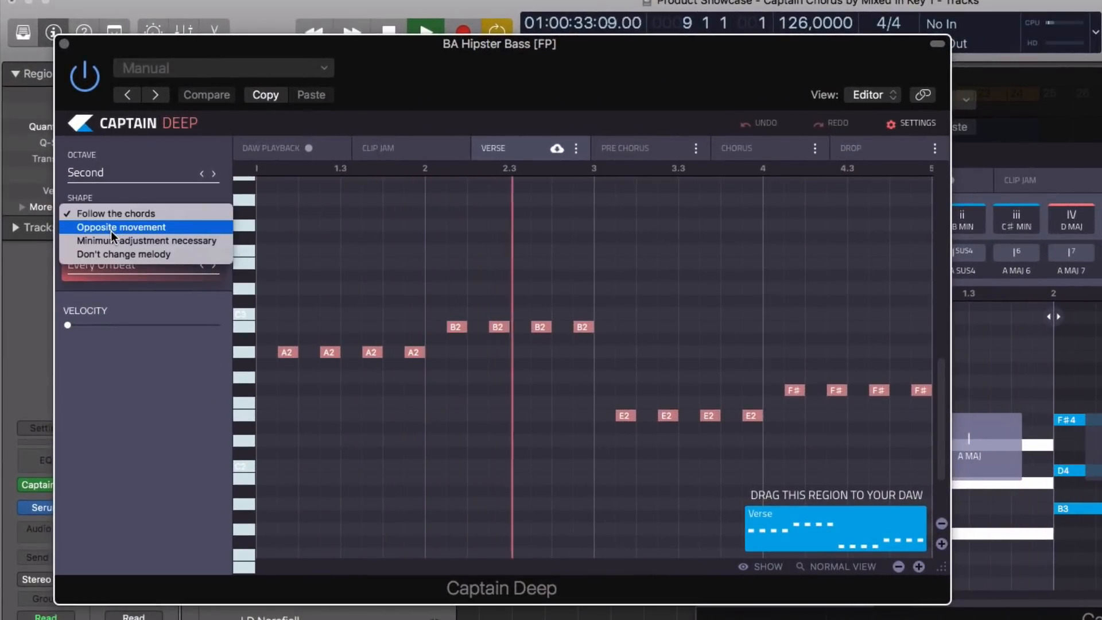
click(166, 229)
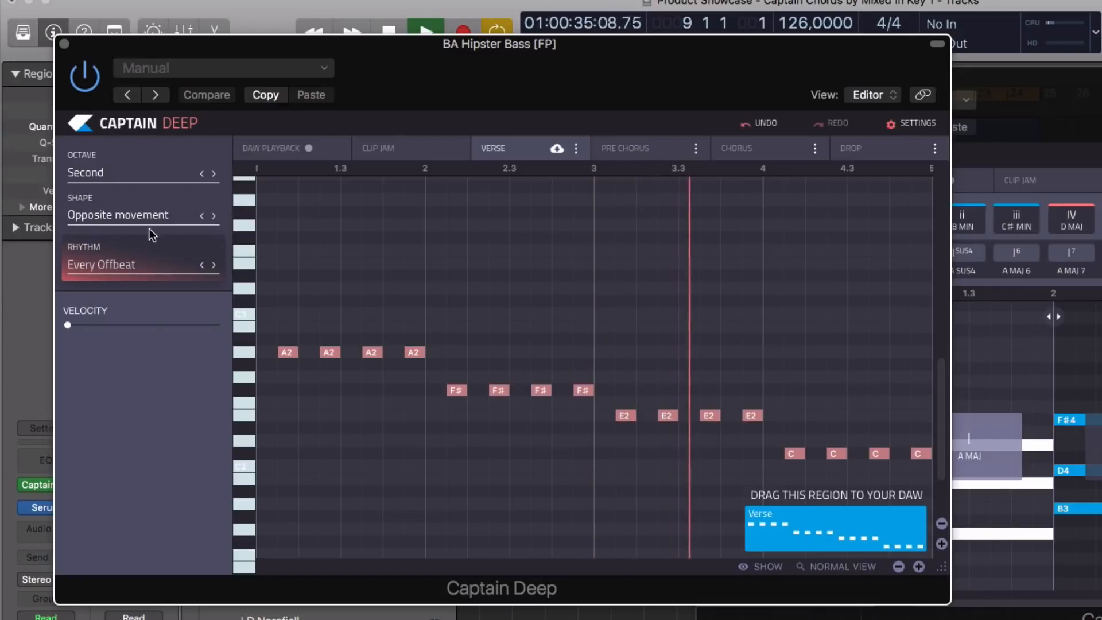
Try the Whole space dotted rhythm in Captain Deep and set the bassline's octave to Third.
click(200, 266)
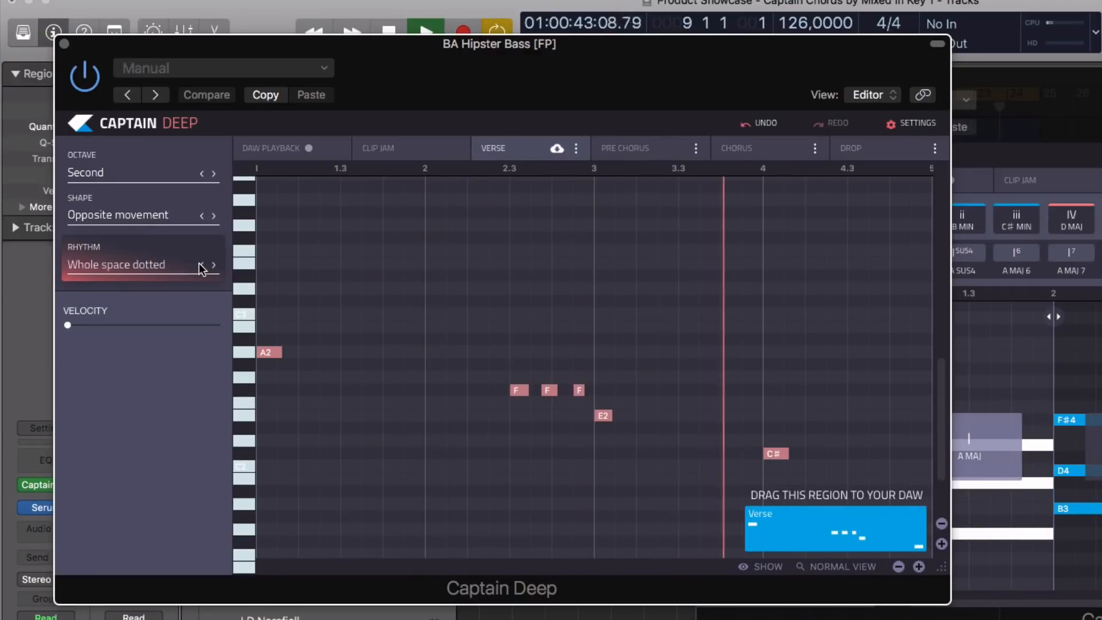
click(213, 174)
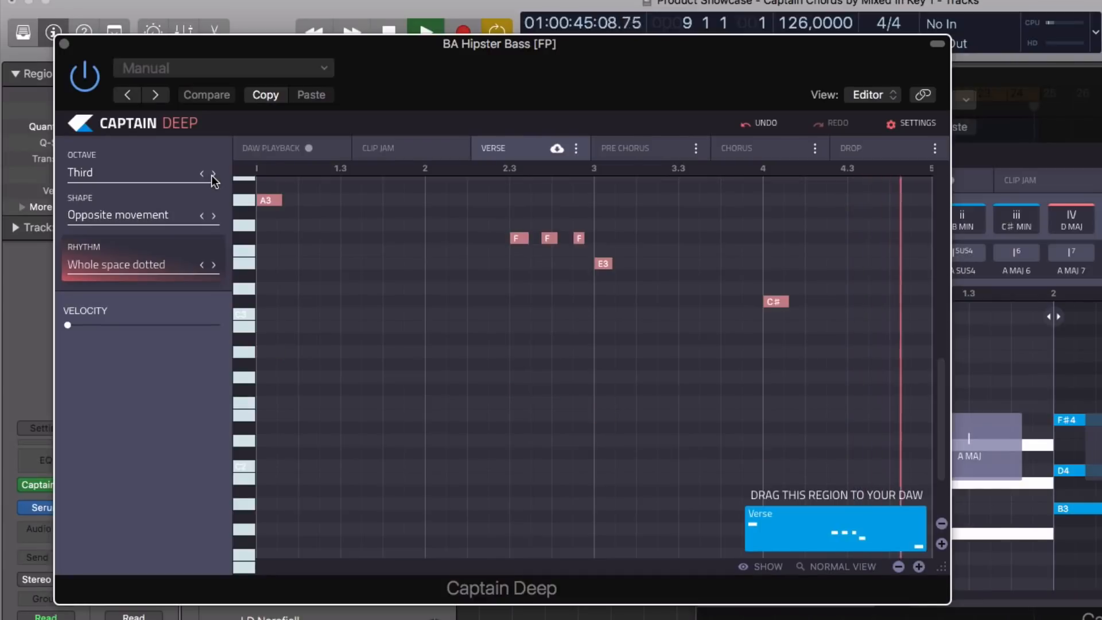
scroll(274, 370, up, 3)
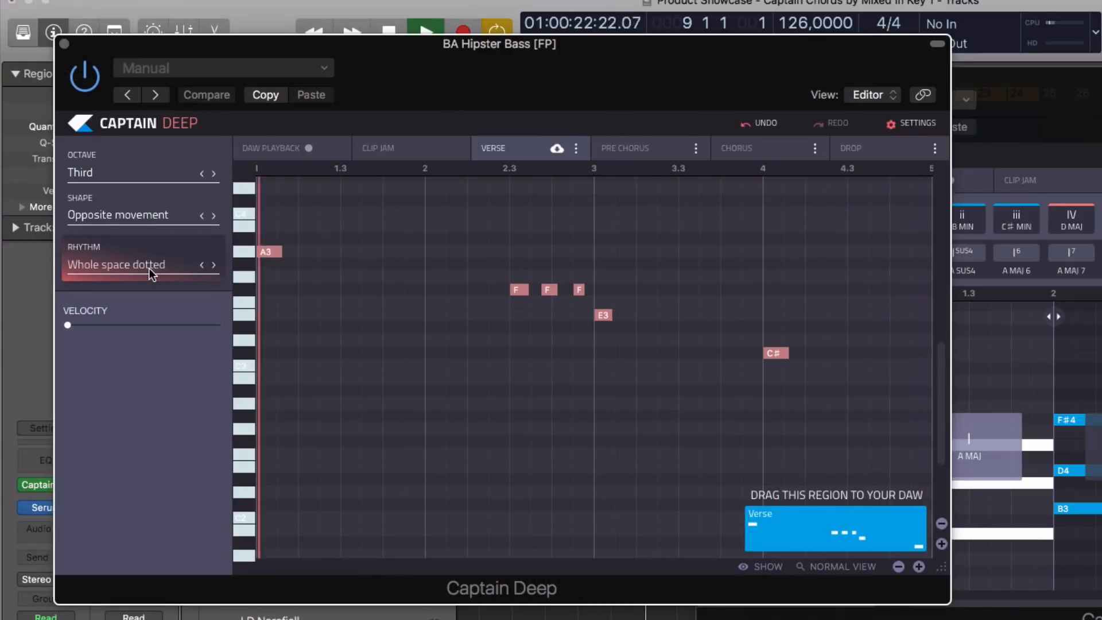
Choose Dotted up down as the Captain Deep bassline's rhythm and accept it.
click(152, 271)
click(352, 367)
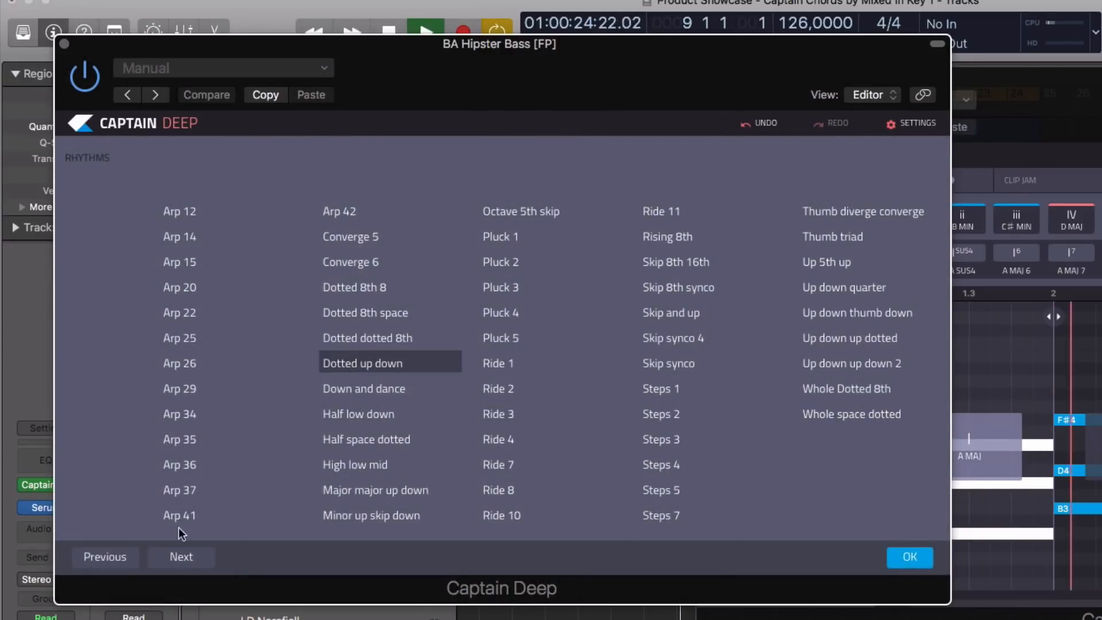
click(917, 558)
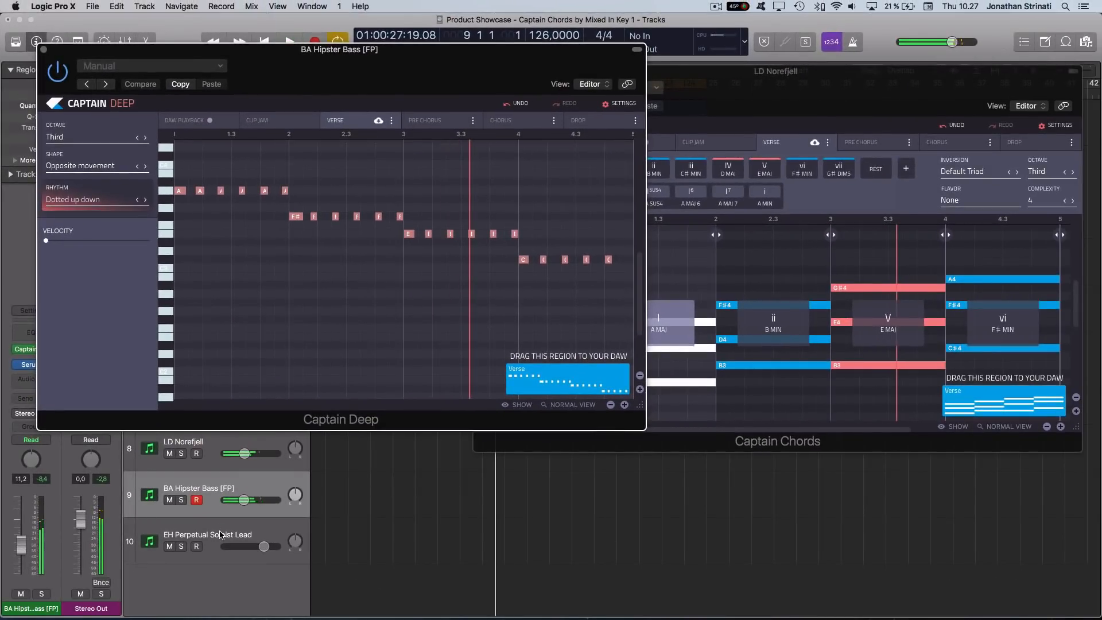
Load Captain Melody as a MIDI effect on the EH Perpetual Soloist Lead track and connect it to Captain Chords.
click(220, 534)
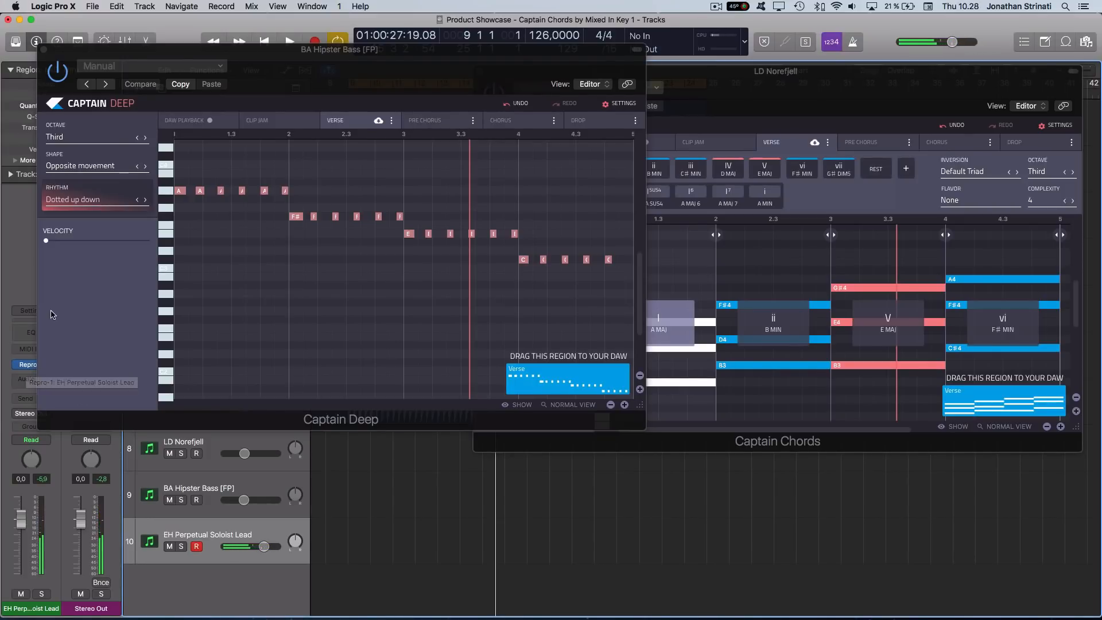
drag(368, 68, 507, 234)
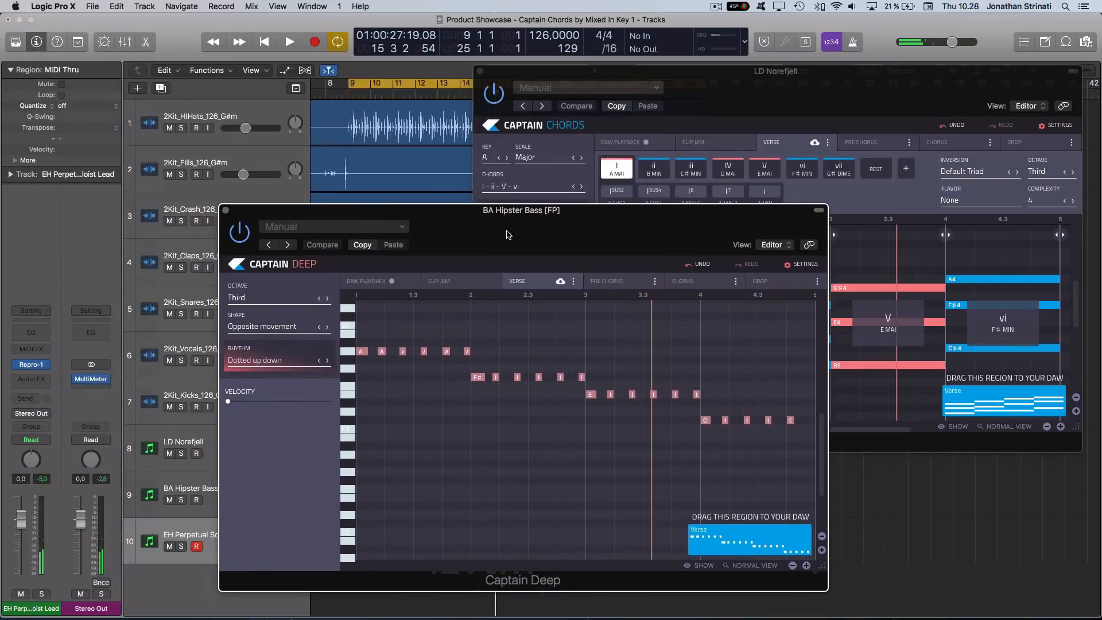
click(24, 351)
mouse_move(52, 453)
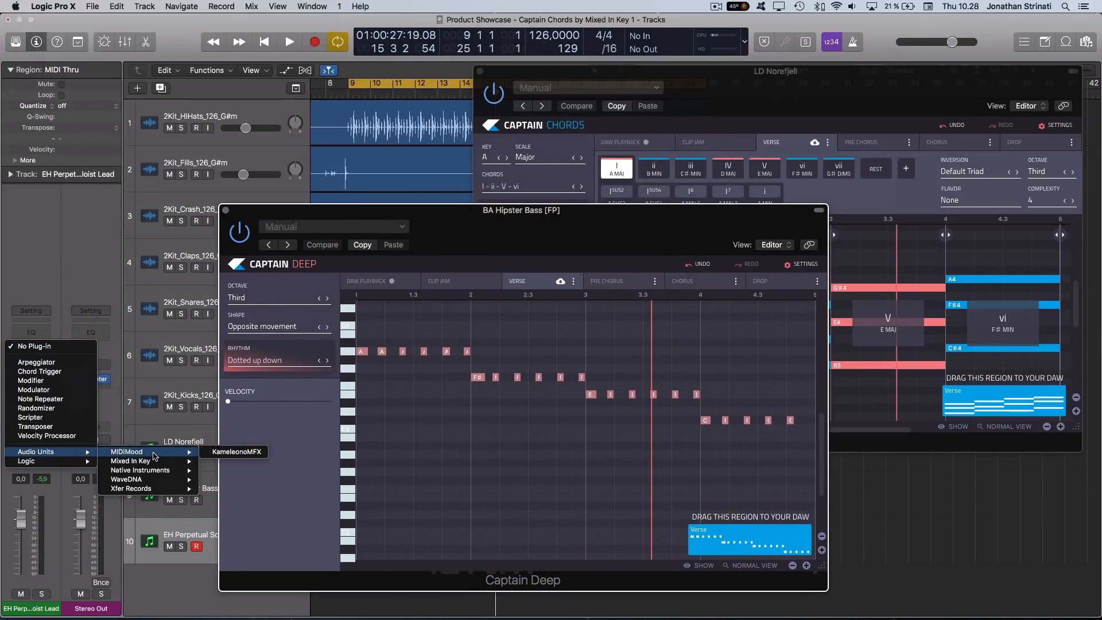
mouse_move(155, 466)
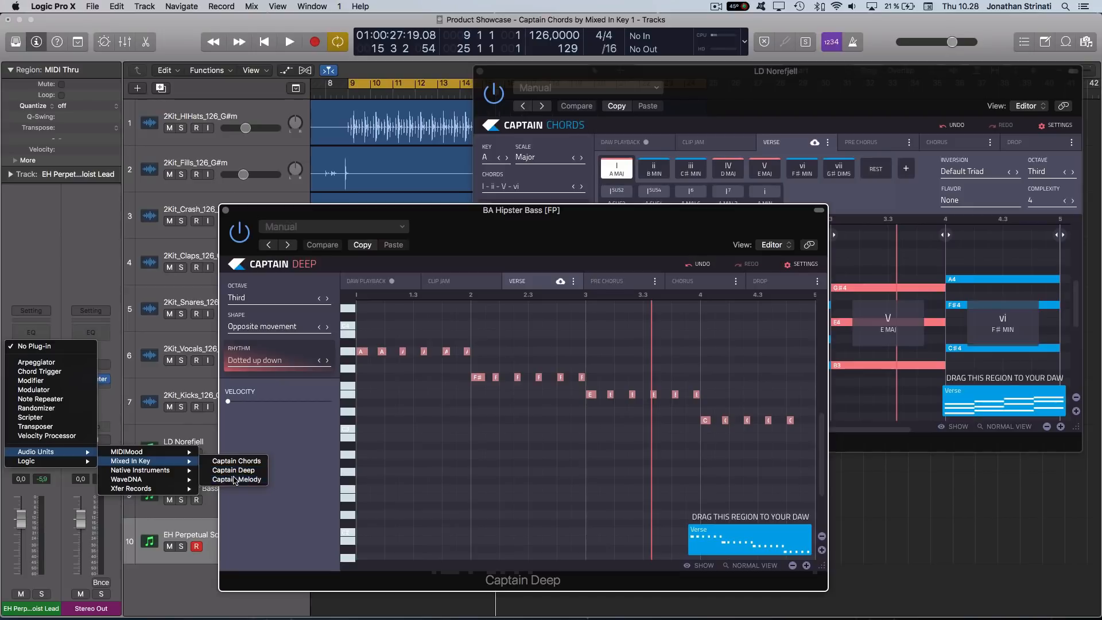
click(234, 480)
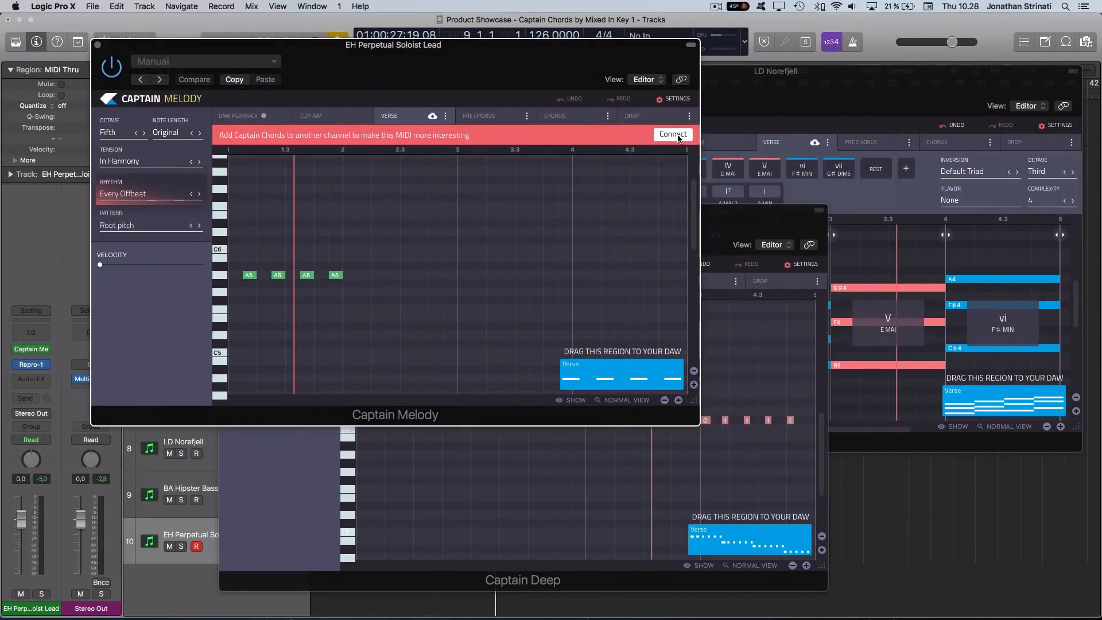
click(673, 135)
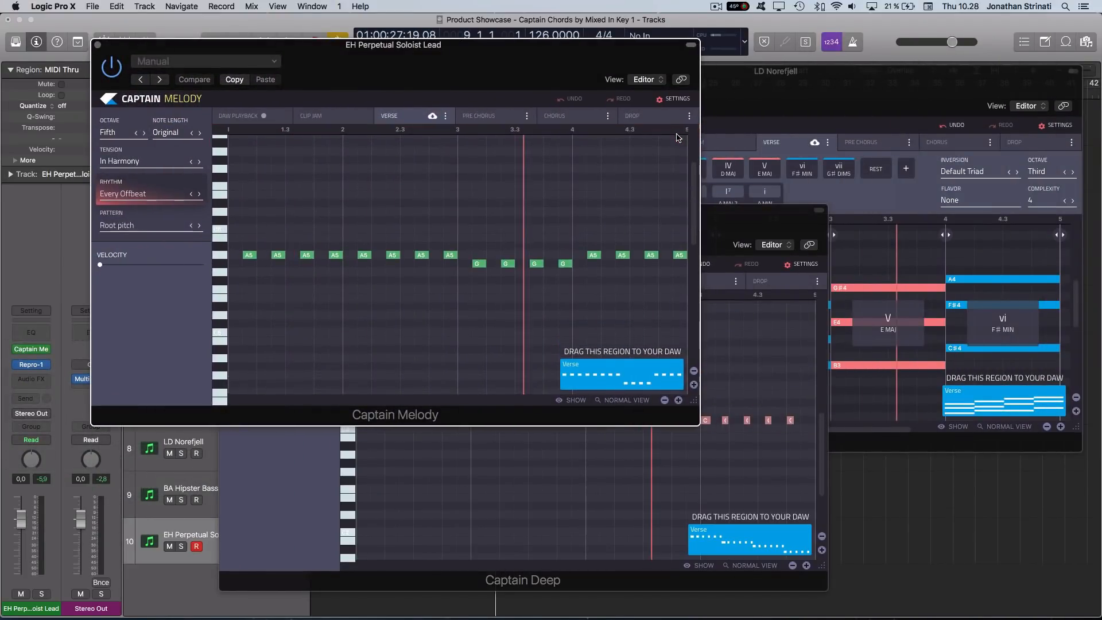
Lower the lead track's volume to -4.7 dB and set the Captain Melody pattern to Arp 41 during playback.
drag(21, 519, 21, 521)
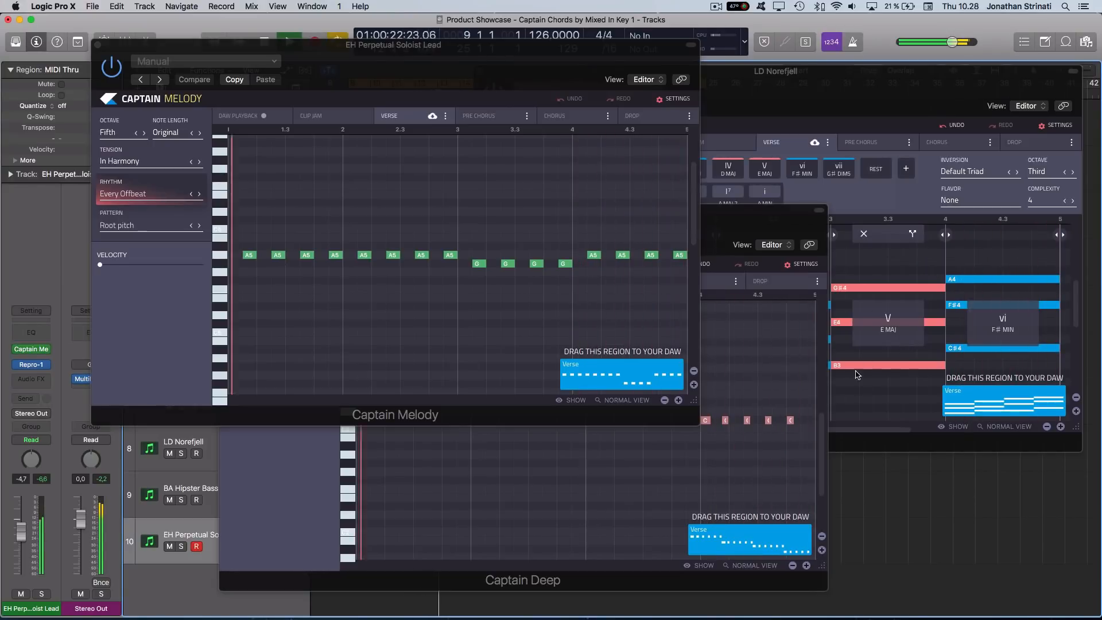
click(112, 227)
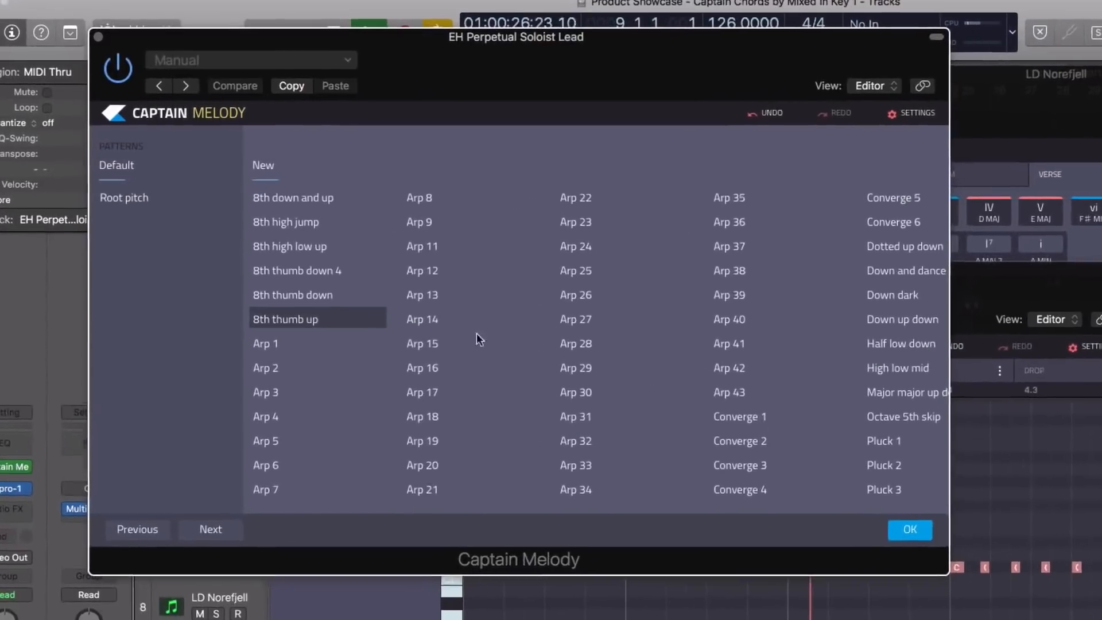
click(610, 346)
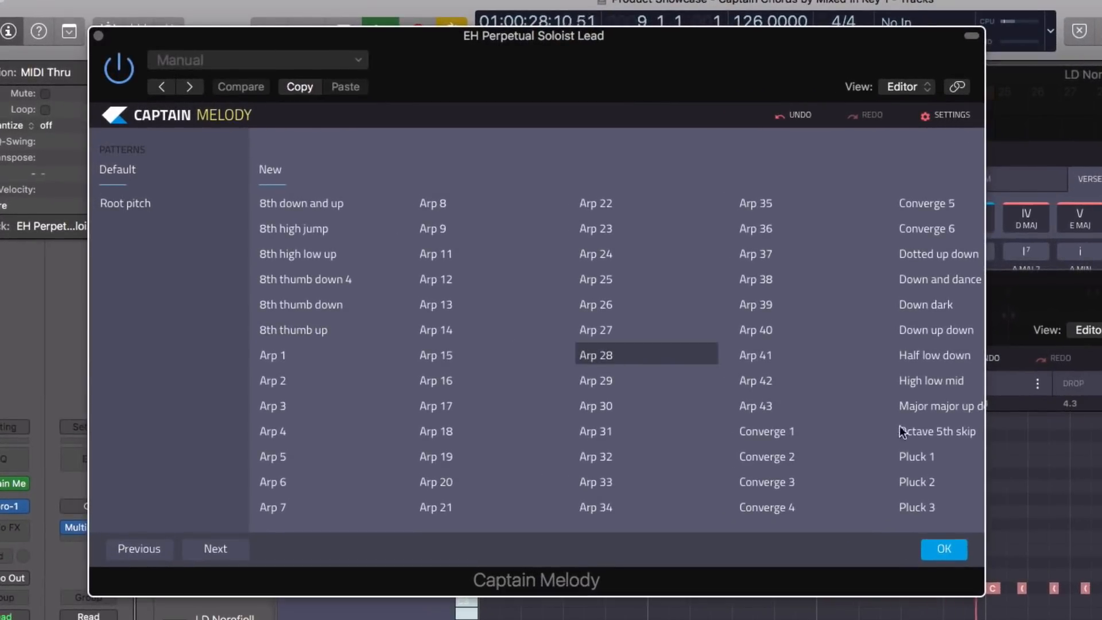
click(925, 382)
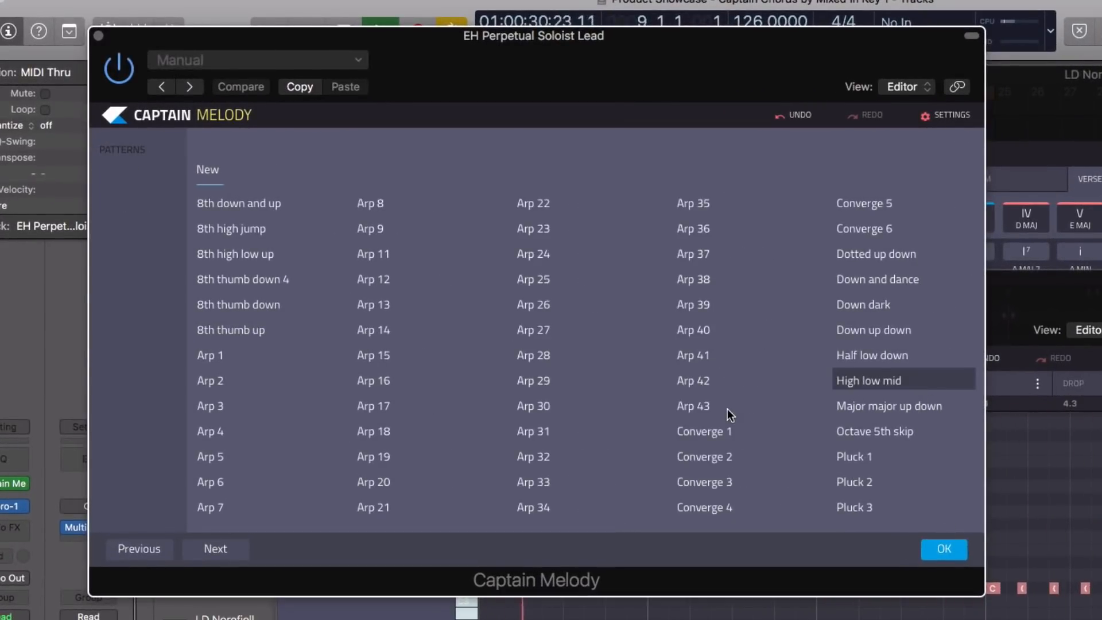
click(683, 355)
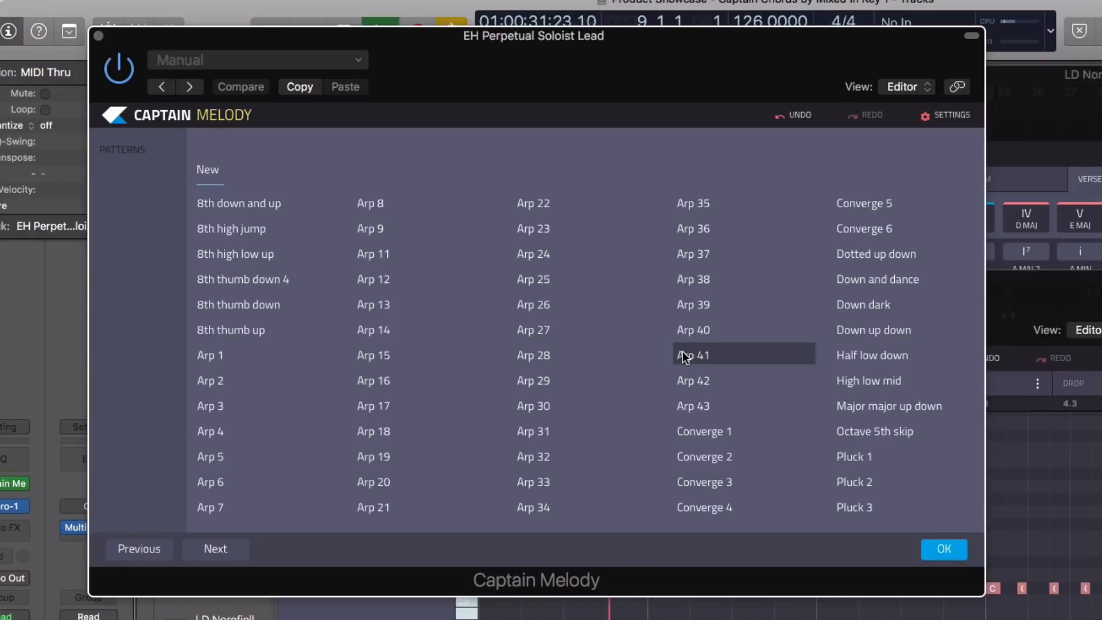
click(945, 550)
Set the Captain Melody octave to Fourth, and try the Whole space dotted and On Chord Change rhythms before restoring Every Offbeat.
click(155, 165)
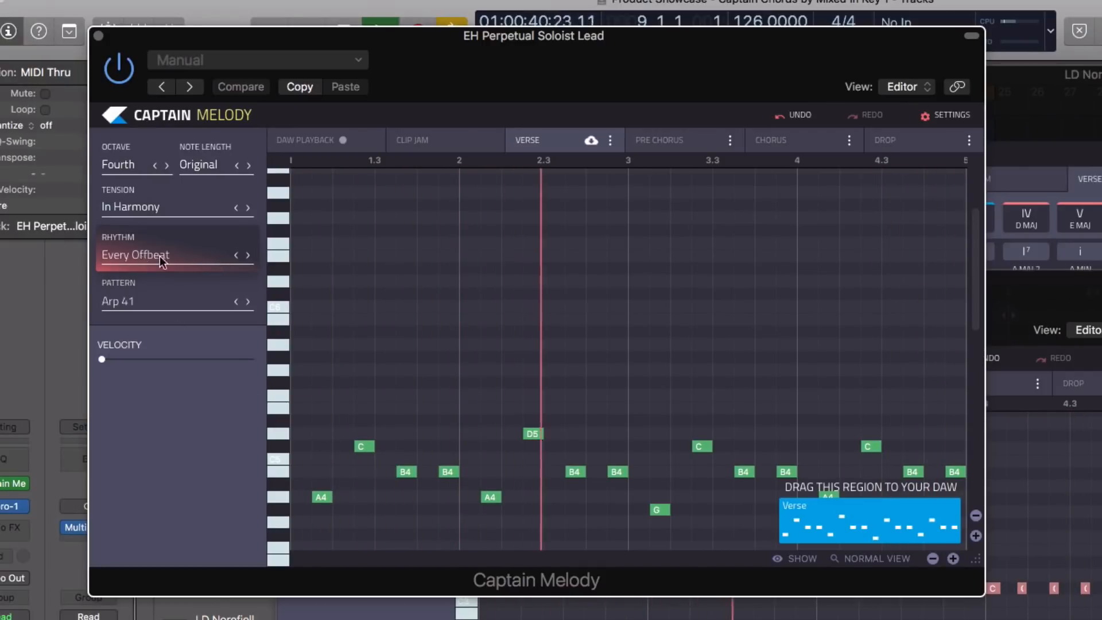
click(236, 255)
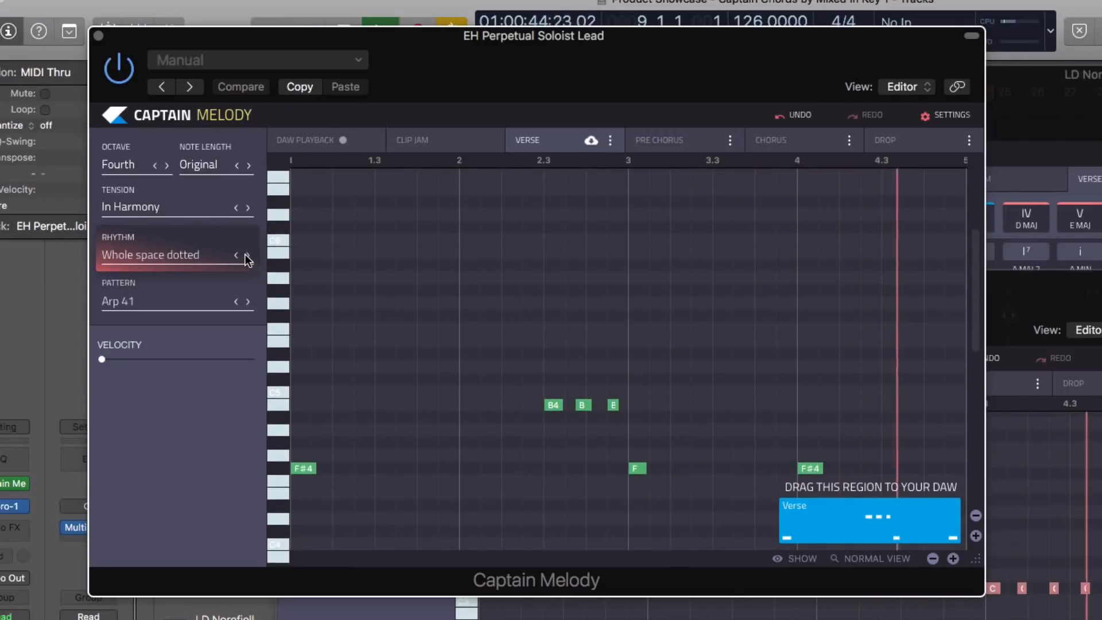
click(248, 255)
click(248, 255)
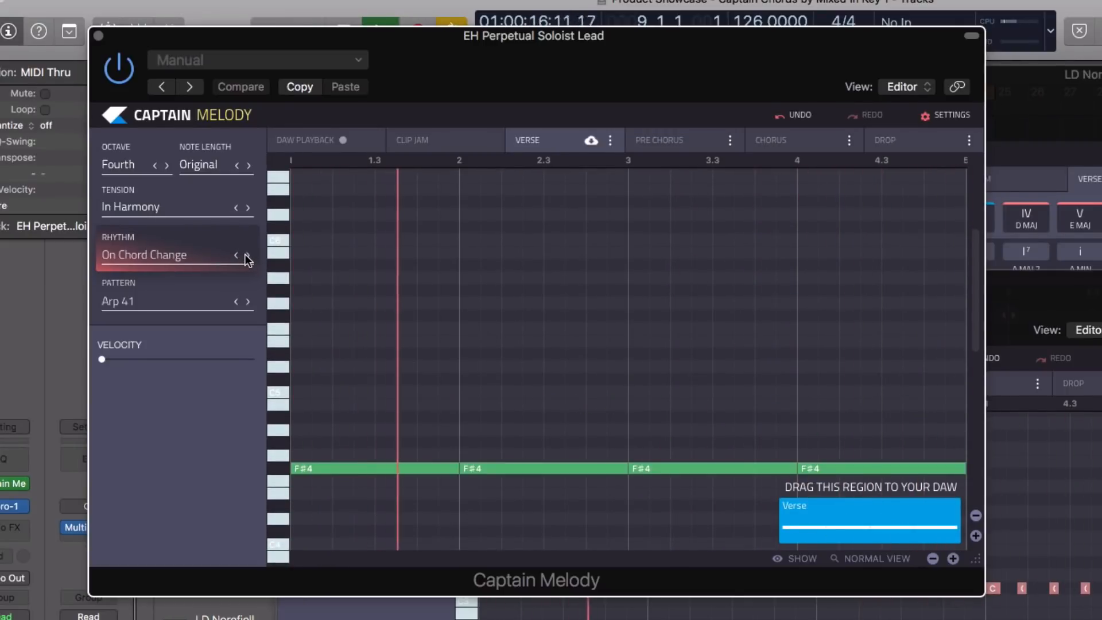
click(236, 255)
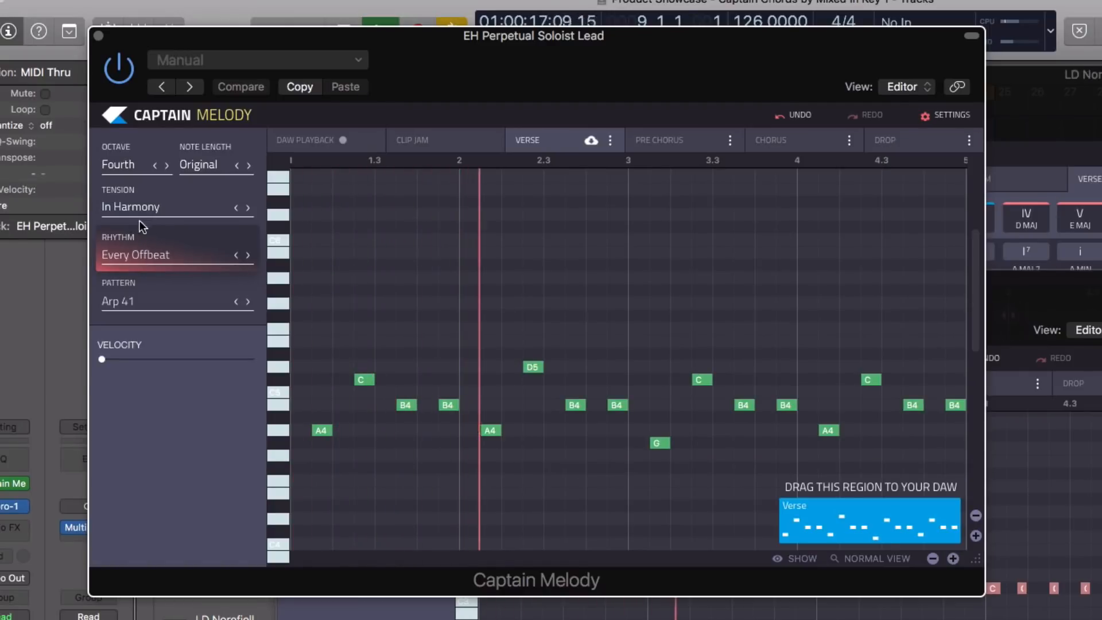
Try the In Scale and Chords Notes Only tensions for the Captain Melody Verse and restore In Harmony.
click(128, 205)
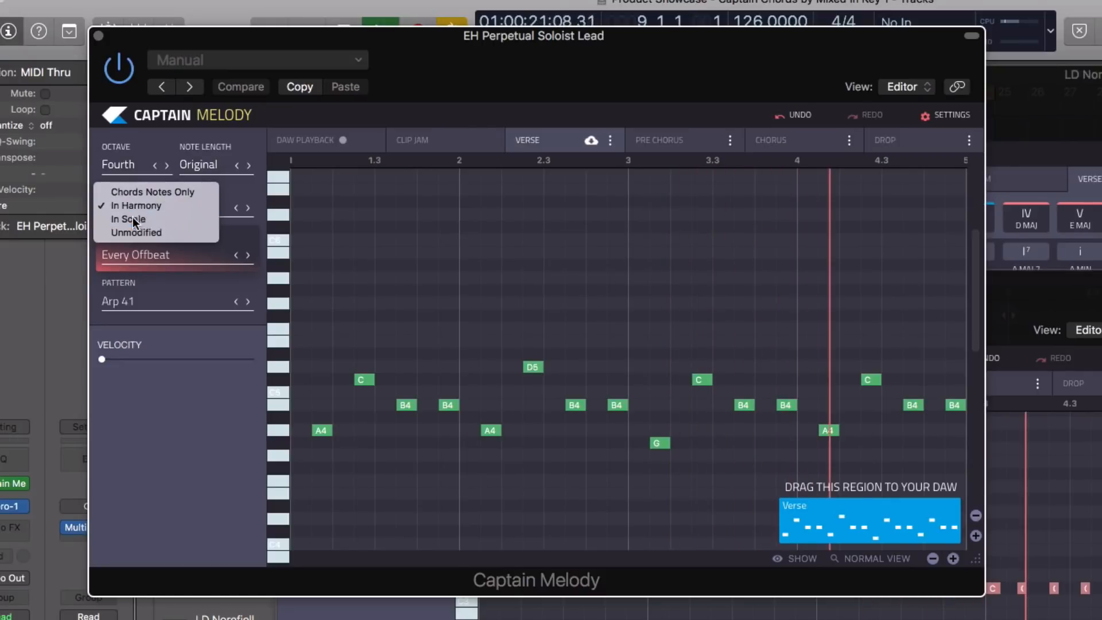
click(133, 218)
click(133, 208)
click(132, 181)
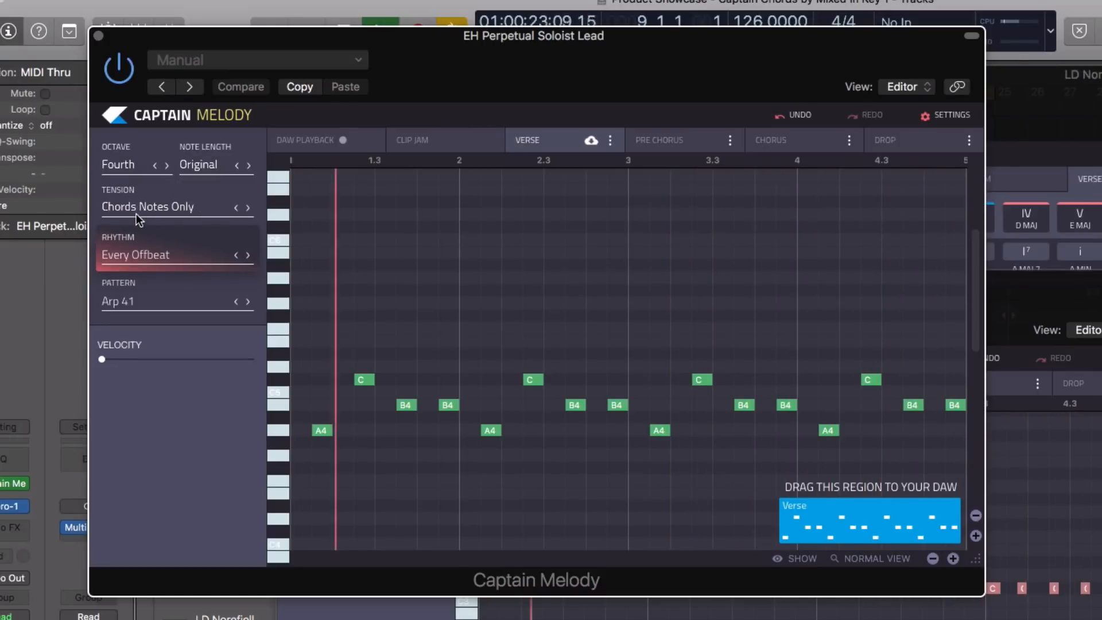
click(136, 213)
click(136, 219)
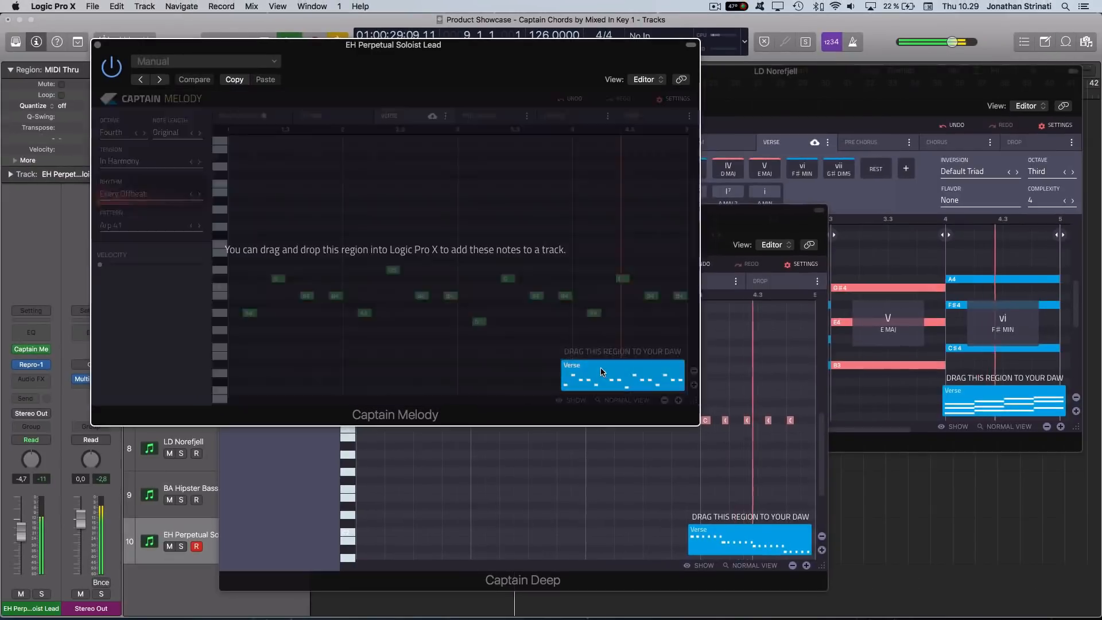
Start moving the Captain Melody Verse region toward the arrangement and put it back.
drag(659, 402, 943, 540)
drag(857, 492, 599, 369)
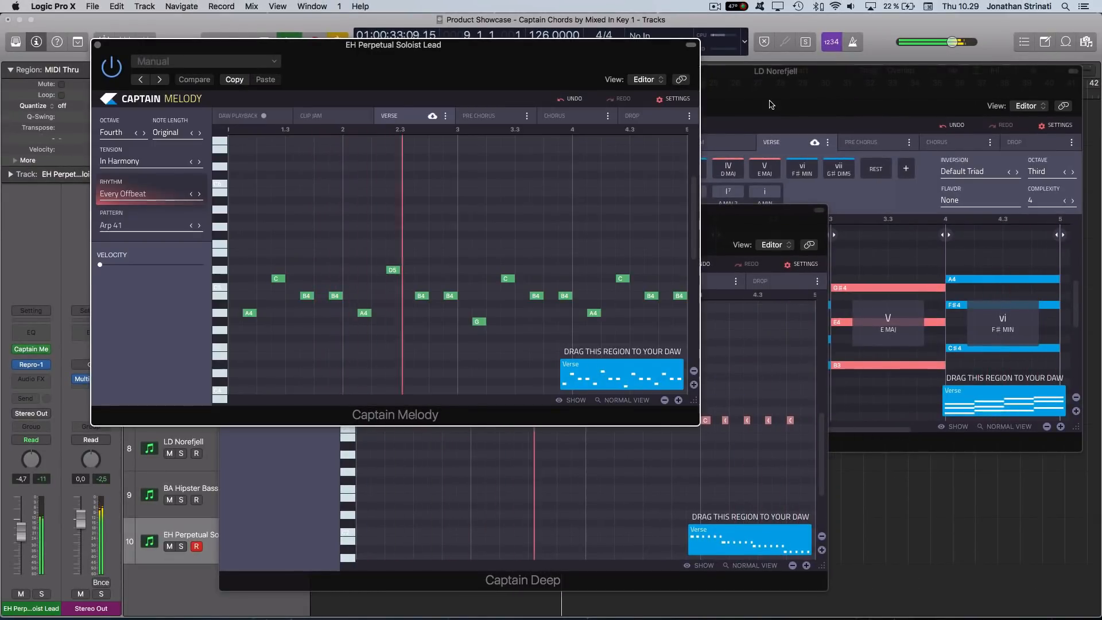
With Captain Chords placed beside Captain Melody, try the key in A♭, G and B♭ during playback and set it to B.
drag(771, 105, 803, 89)
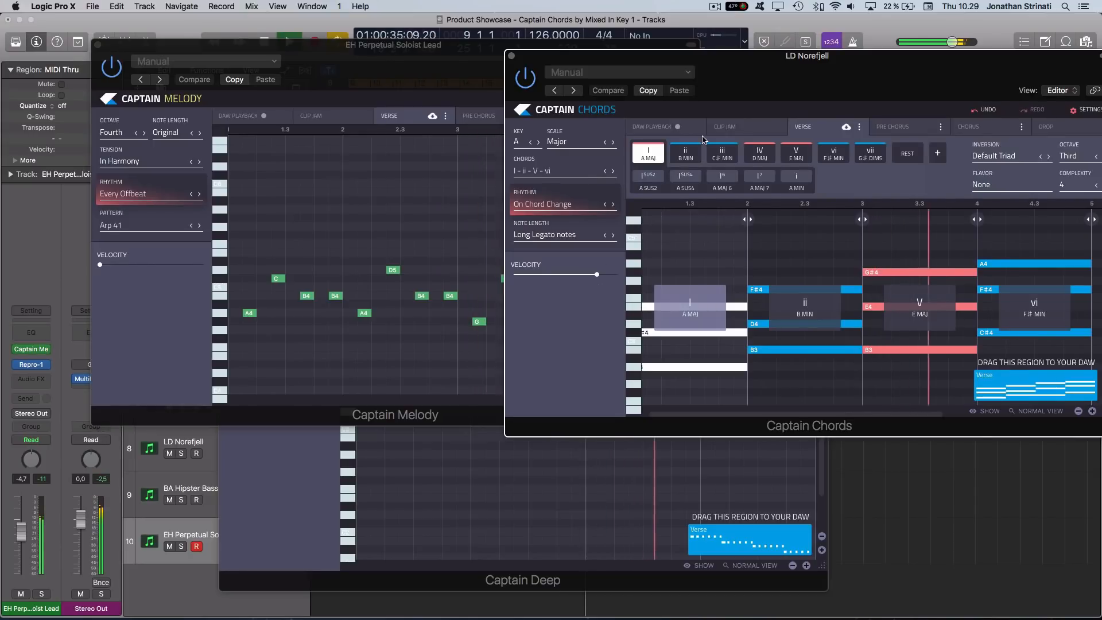
drag(735, 89, 700, 81)
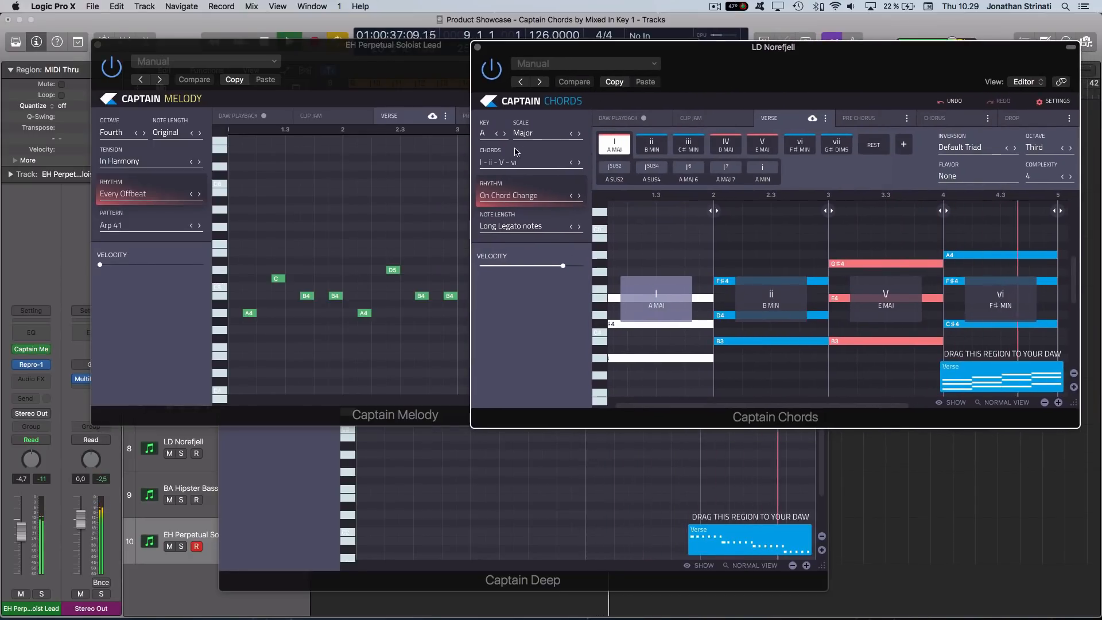
click(498, 138)
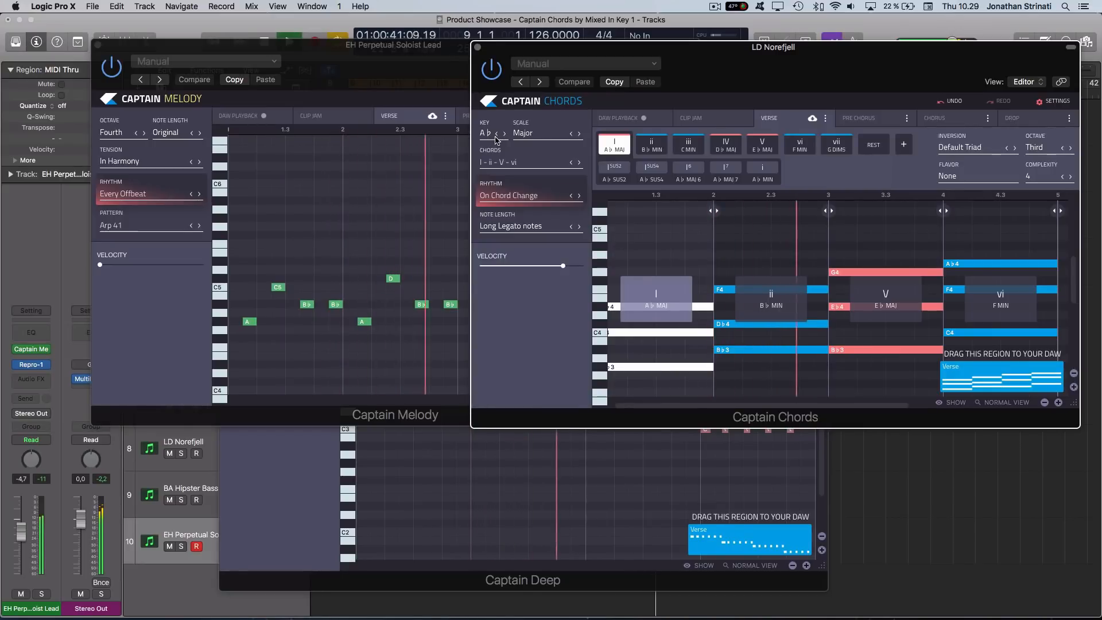
click(497, 138)
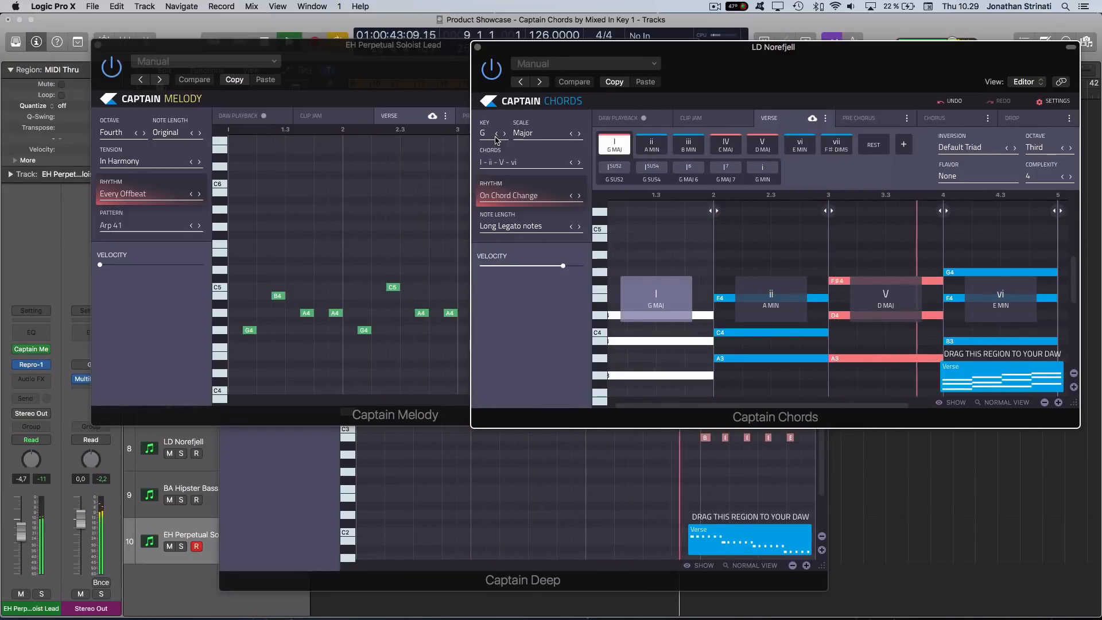
click(504, 134)
click(505, 134)
click(505, 134)
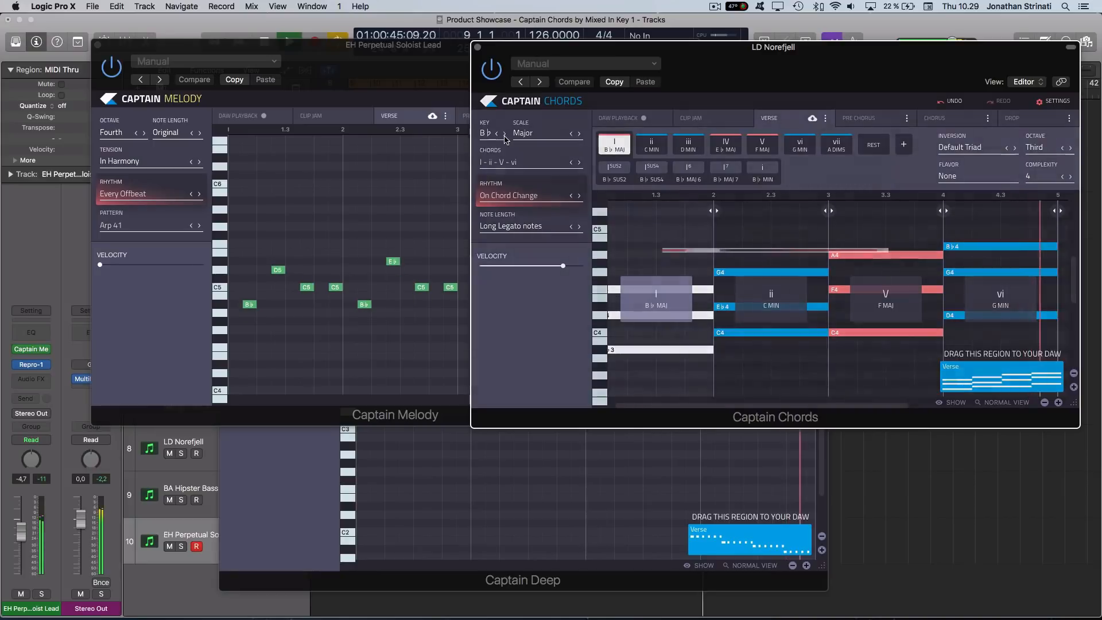
click(505, 137)
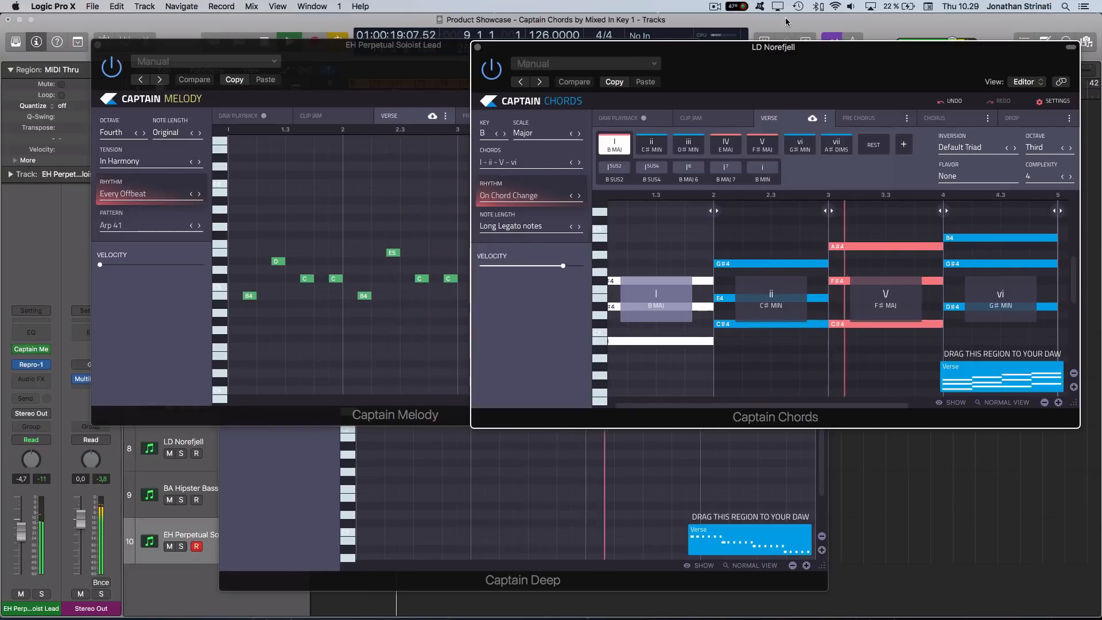
drag(776, 58, 694, 102)
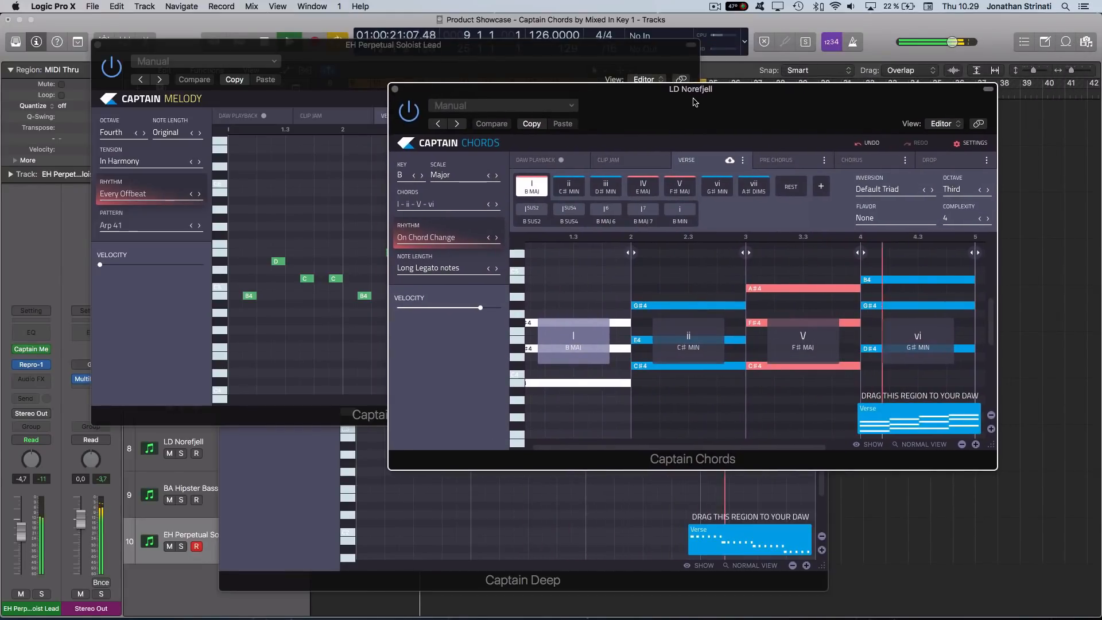